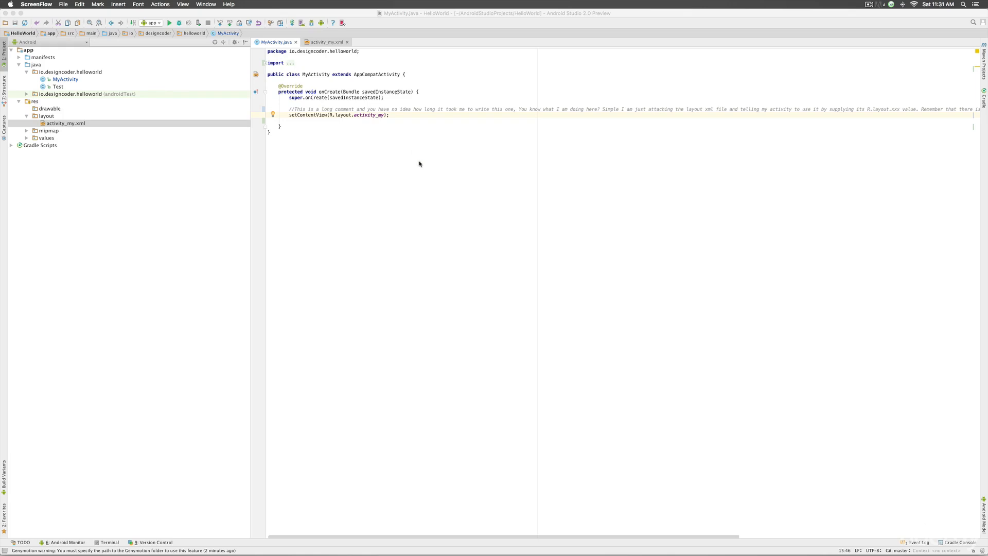
Step: Activate the HelloWorld project window and open the Android Studio application menu
left_click(102, 32)
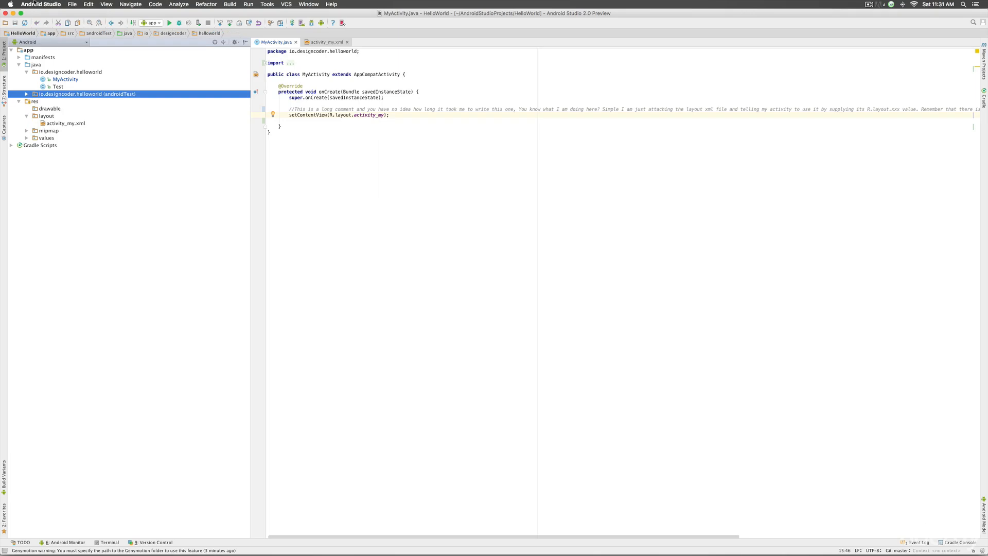
left_click(34, 4)
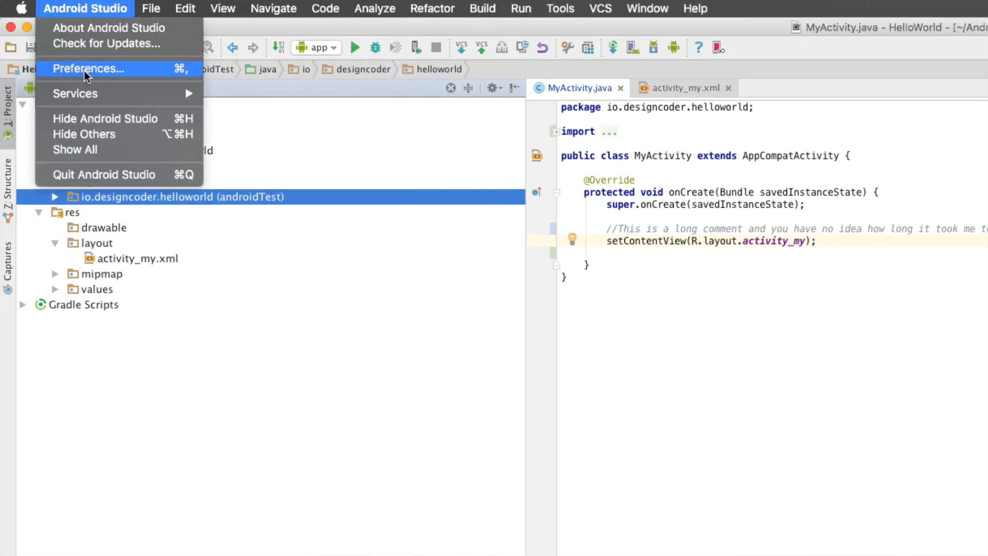
Step: Open Preferences at Appearance & Behavior › System Settings
left_click(85, 70)
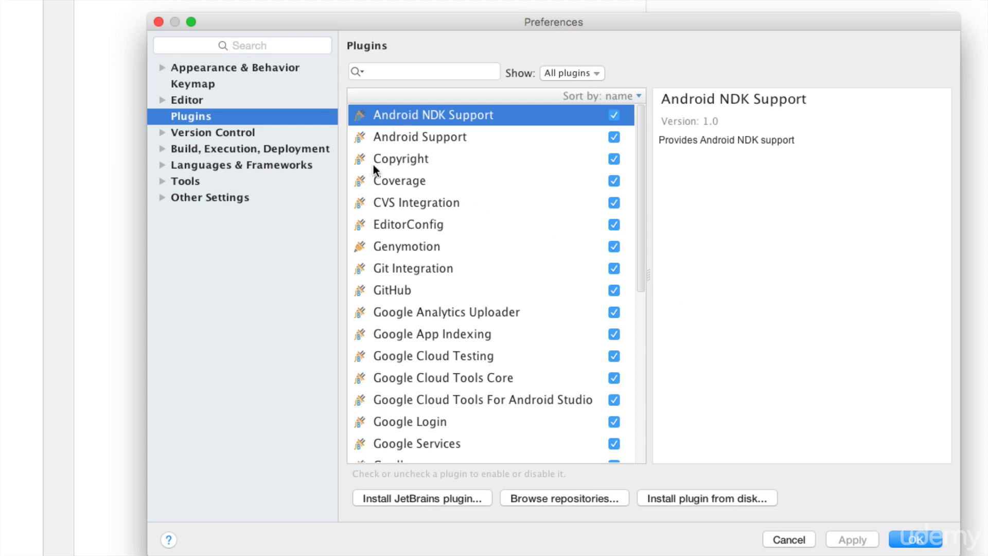
left_click(233, 67)
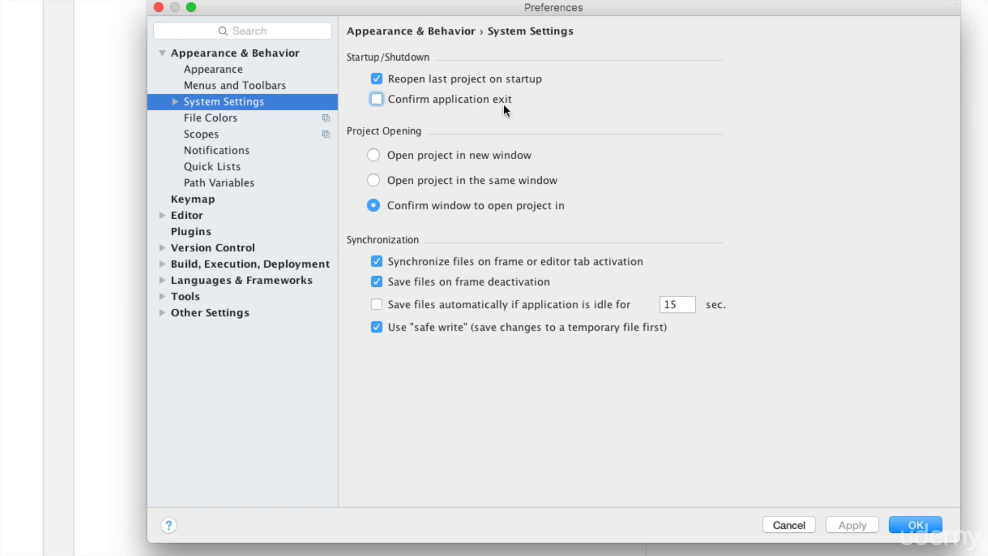
Step: Apply the unchecked 'Confirm application exit' setting and view the Passwords page
left_click(850, 526)
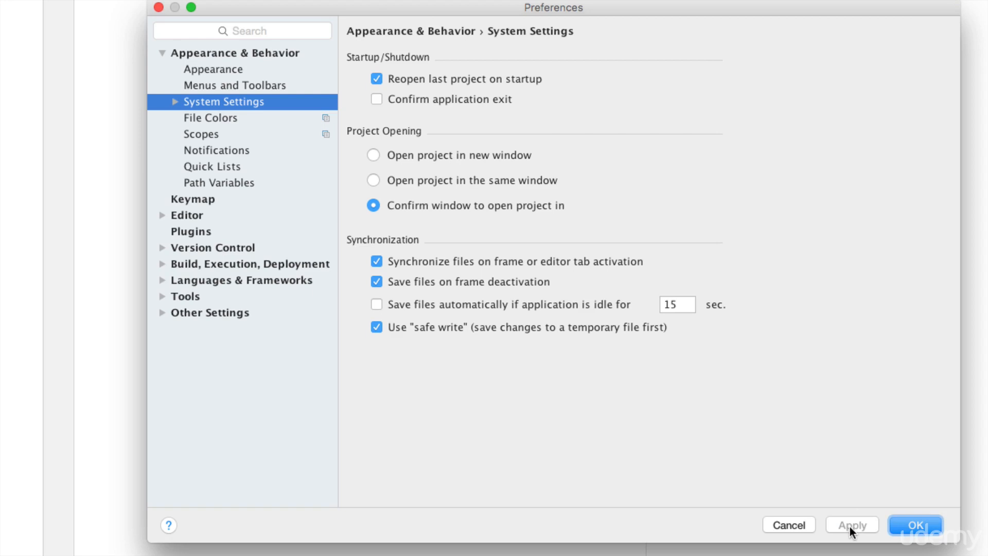
left_click(240, 106)
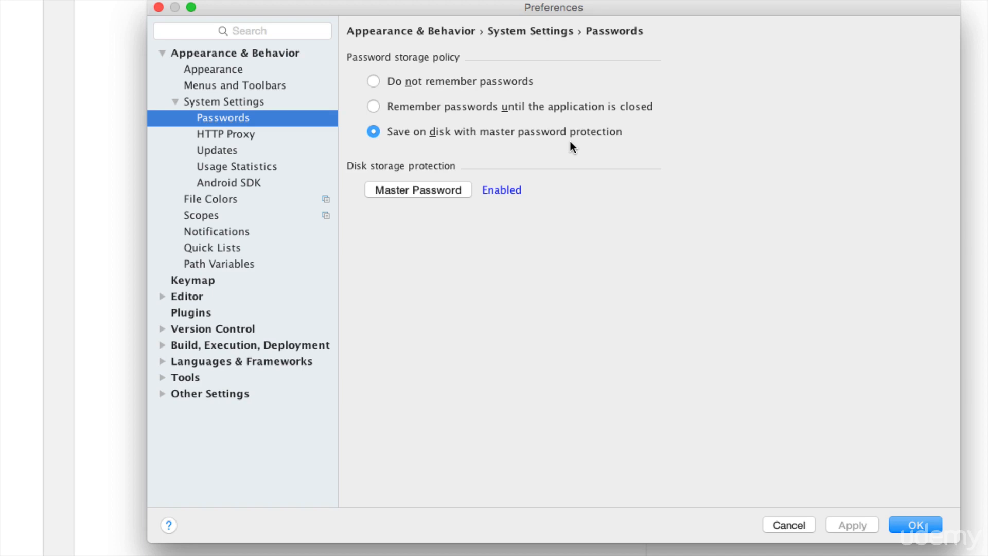
Step: Choose 'Do not remember passwords', set HTTP Proxy to manual configuration, and view Updates
left_click(374, 82)
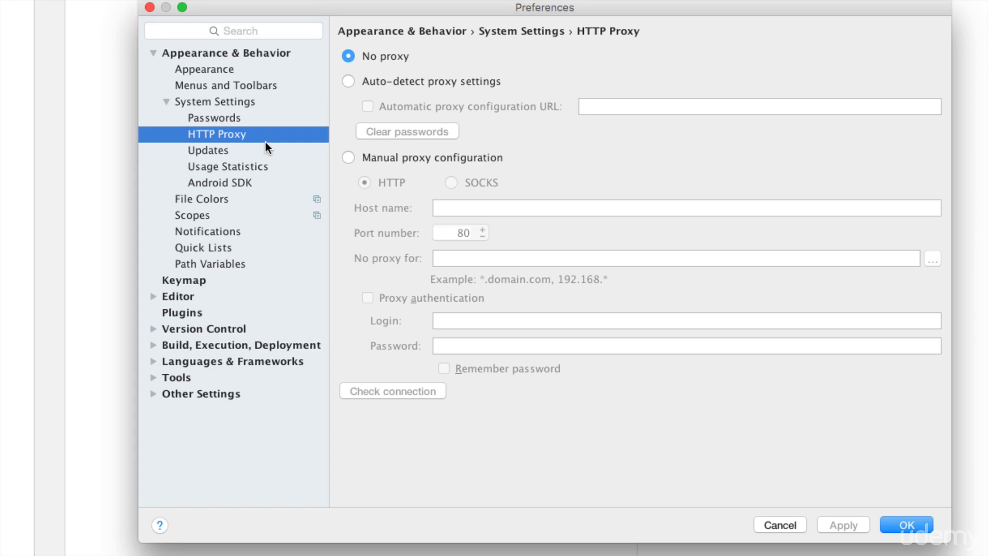
left_click(347, 157)
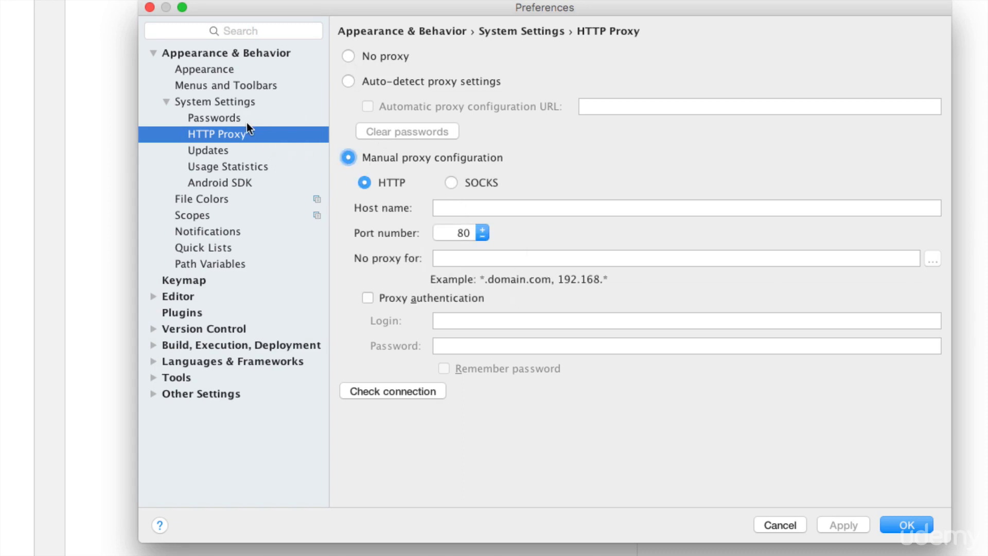
left_click(250, 150)
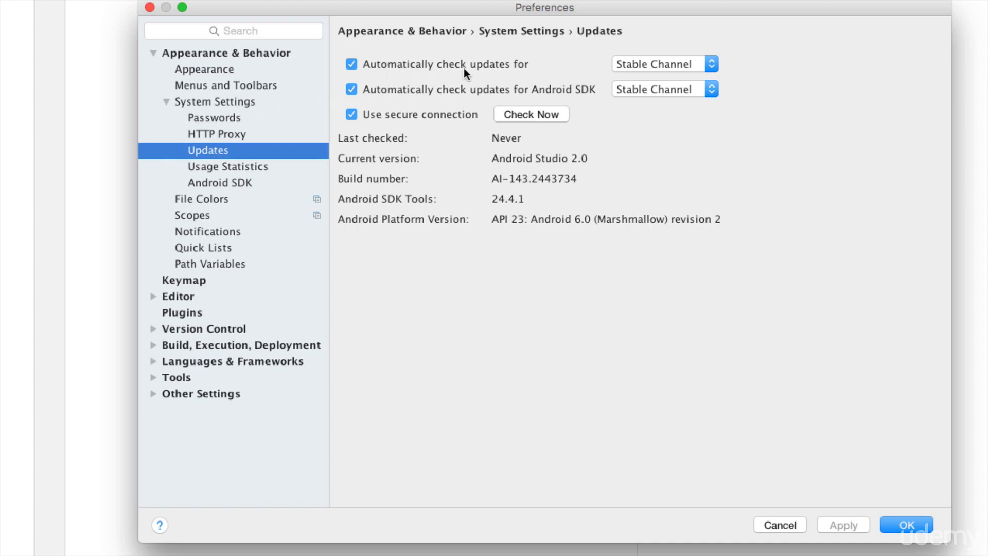
Step: Keep the Stable Channel, confirm the latest version is installed, then view Android SDK settings
left_click(674, 64)
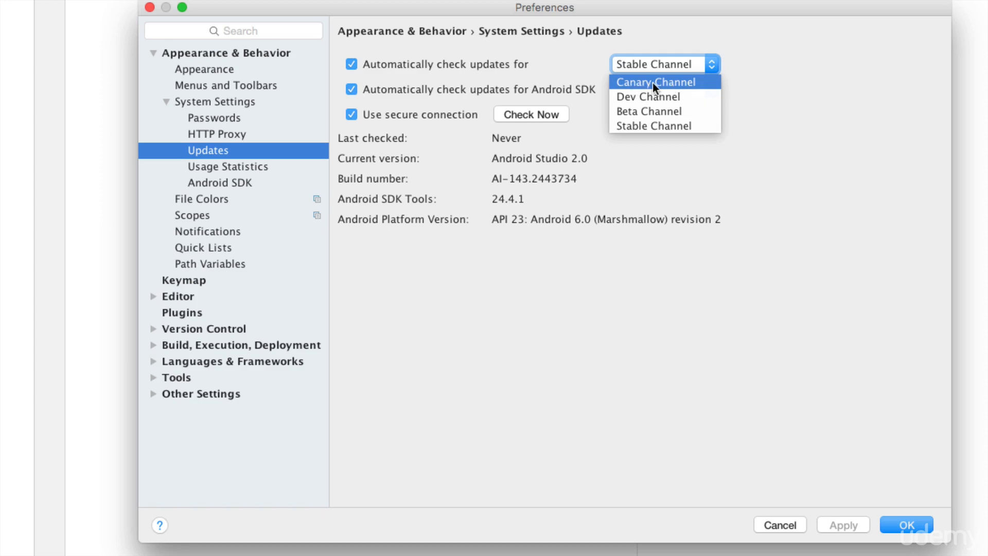
left_click(647, 126)
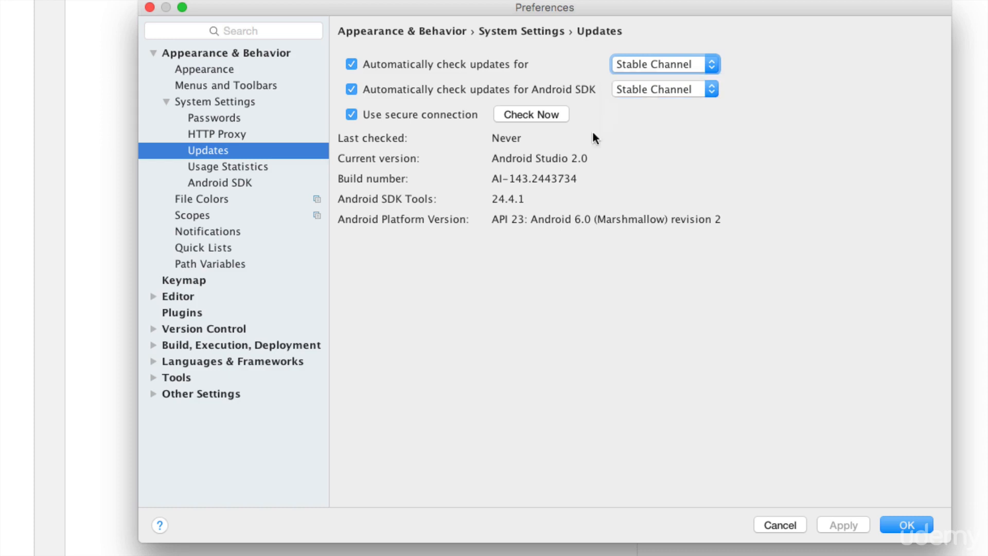
left_click(531, 114)
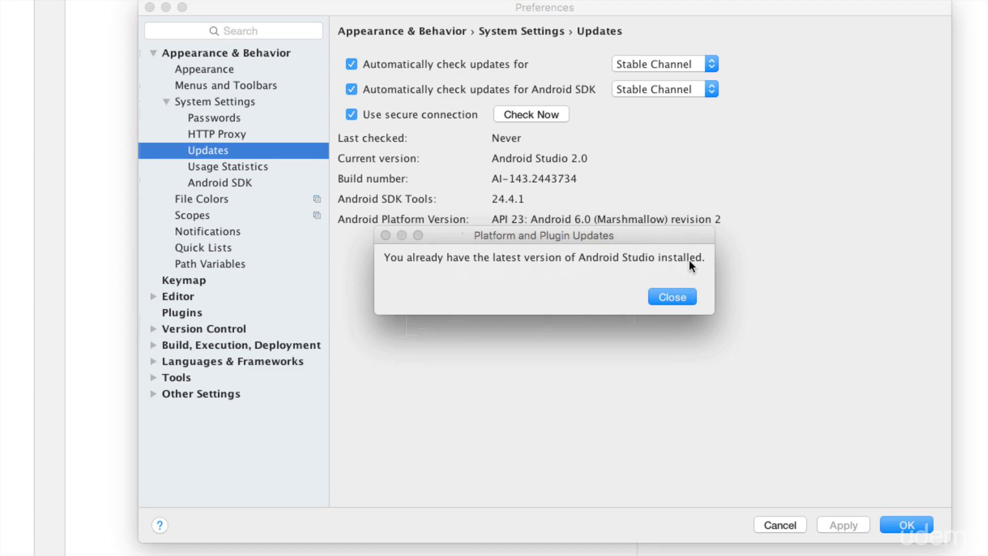
left_click(672, 297)
left_click(294, 188)
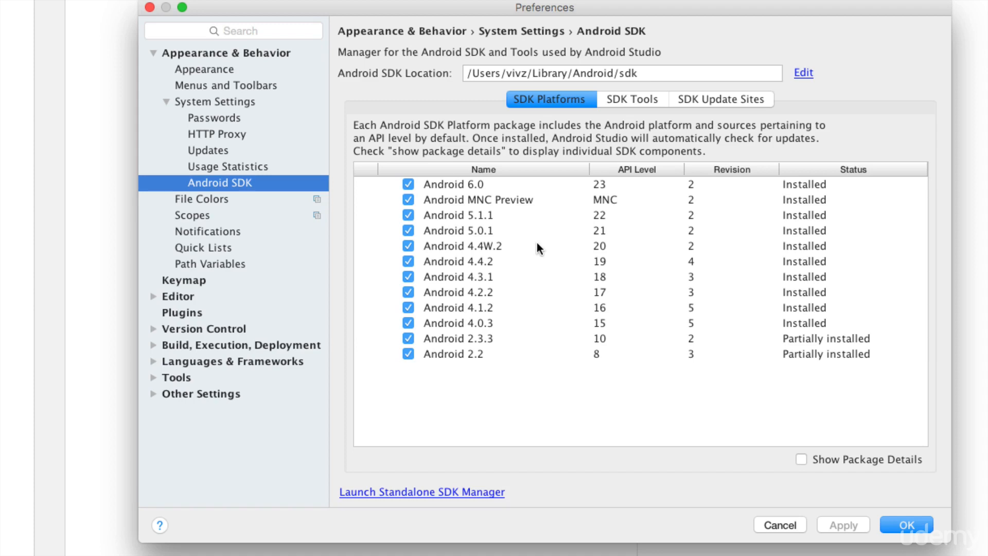
Step: Launch the standalone SDK Manager and scroll through its installed packages
left_click(433, 493)
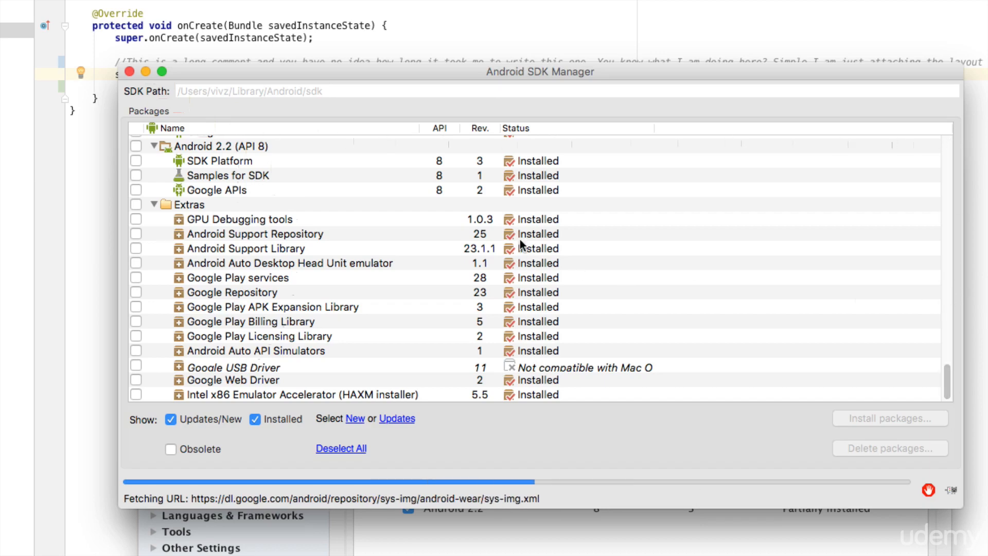
scroll(519, 238, "up", 18)
scroll(519, 238, "down", 18)
scroll(448, 239, "up", 1)
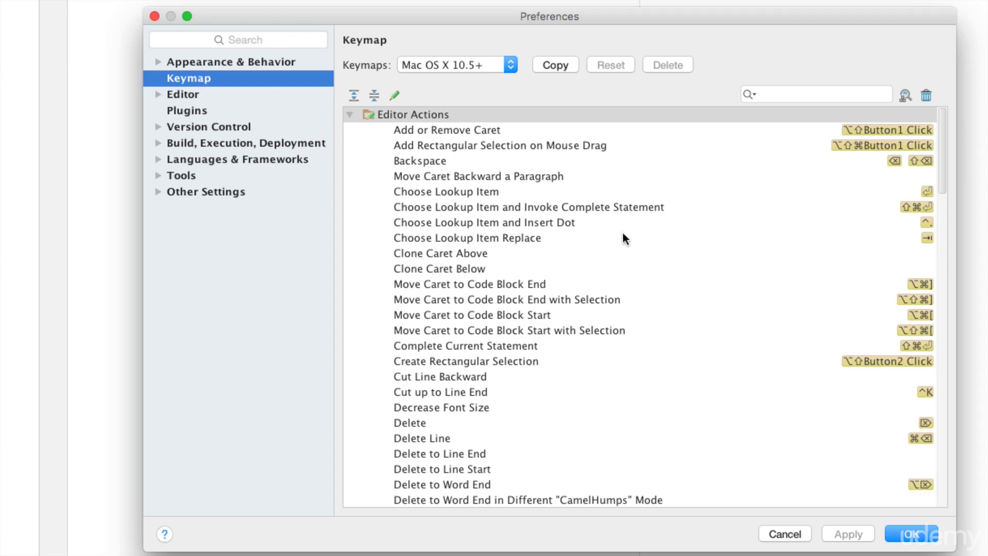
Step: Scroll the Keymap editor actions and select Add or Remove Caret
scroll(623, 236, "down", 15)
scroll(624, 239, "down", 20)
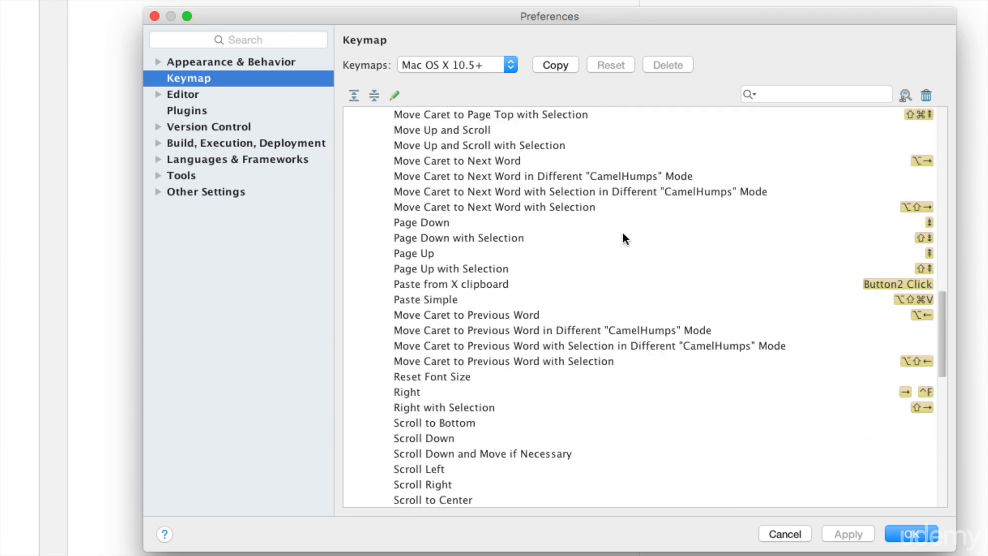
scroll(622, 233, "up", 20)
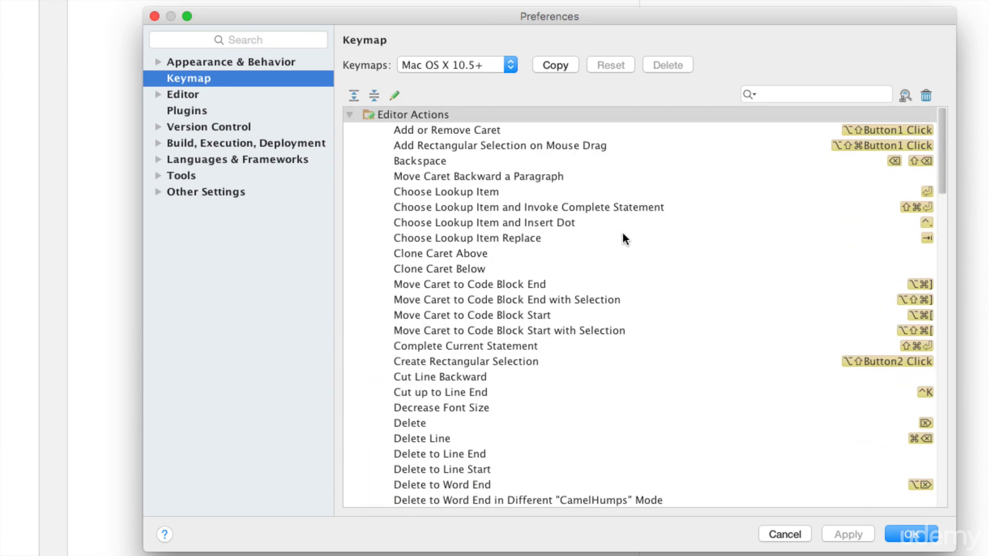
left_click(423, 131)
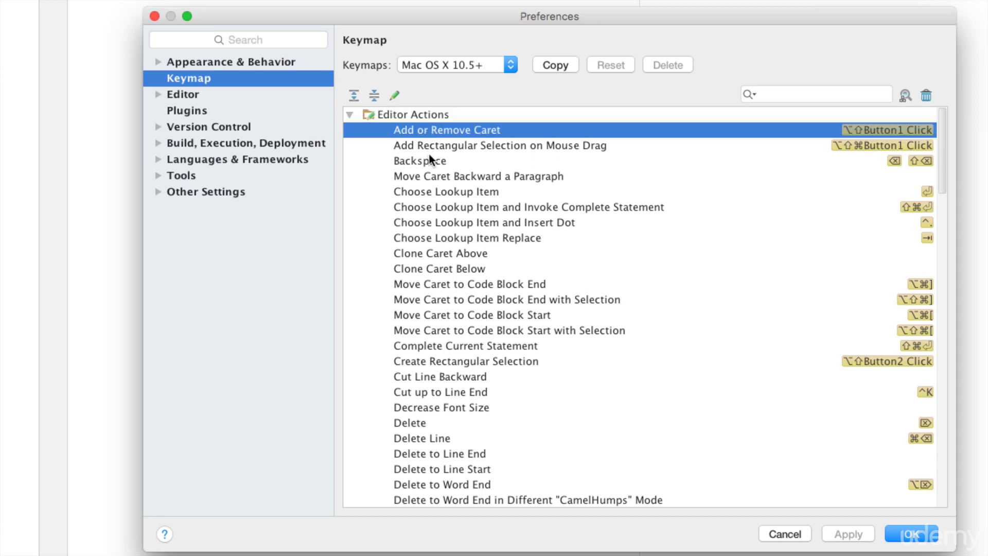
key("Down")
key("Down")
Step: Collapse Editor Actions and expand Main menu › Code to show shortcuts like ⌘N Generate
left_click(350, 114)
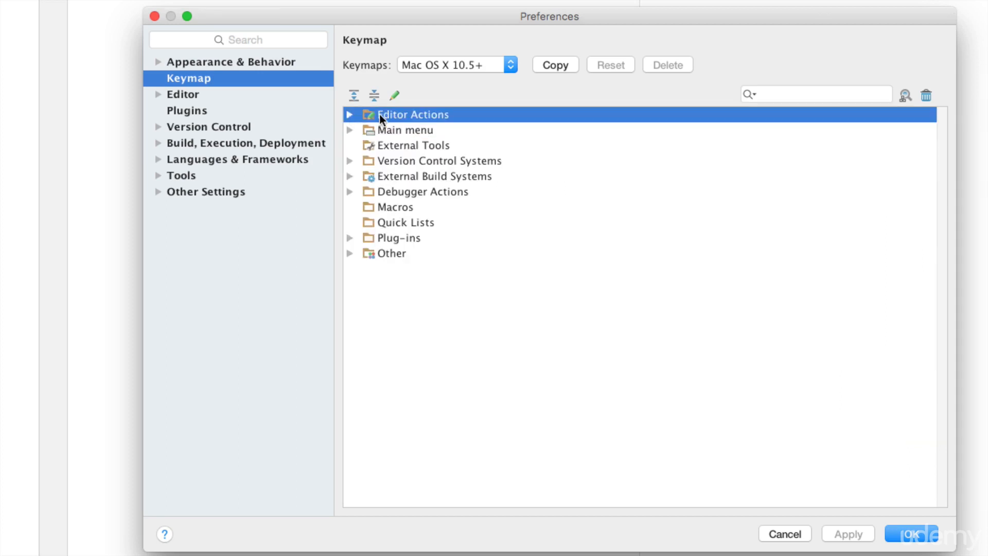
left_click(350, 130)
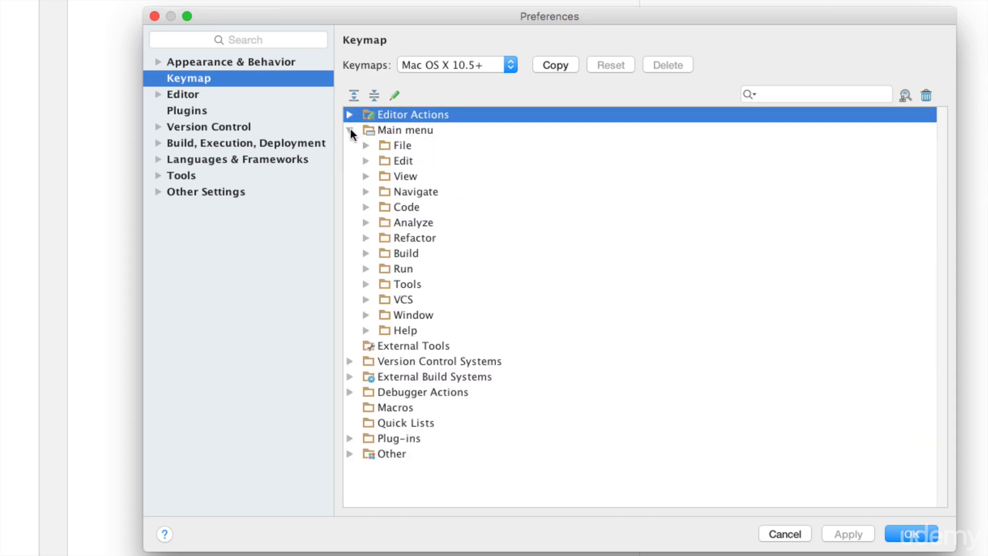
left_click(365, 206)
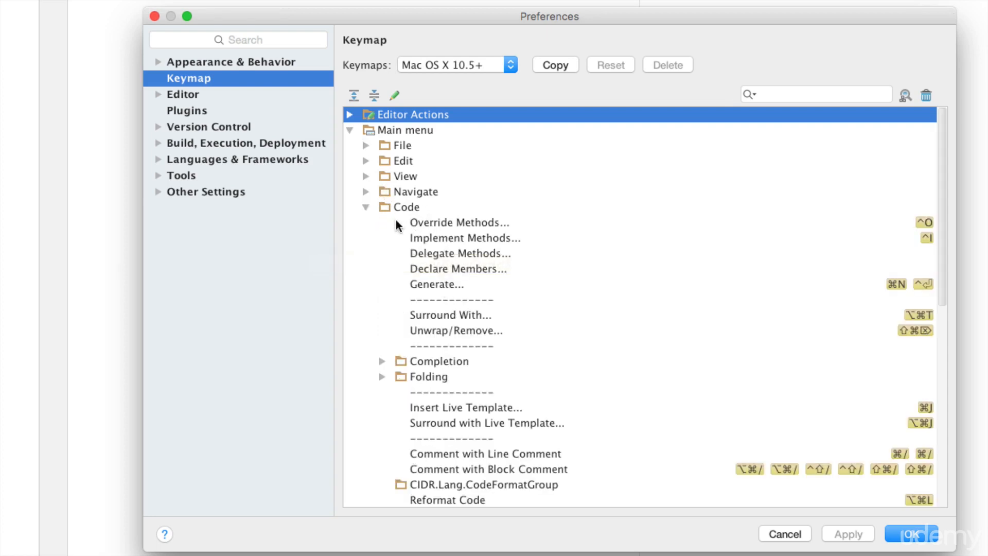
left_click(366, 207)
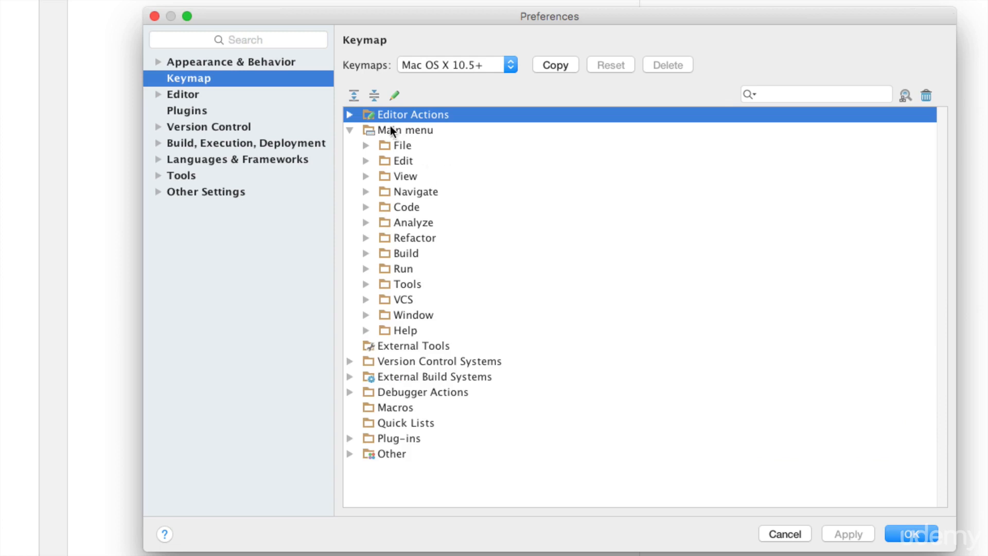
left_click(349, 115)
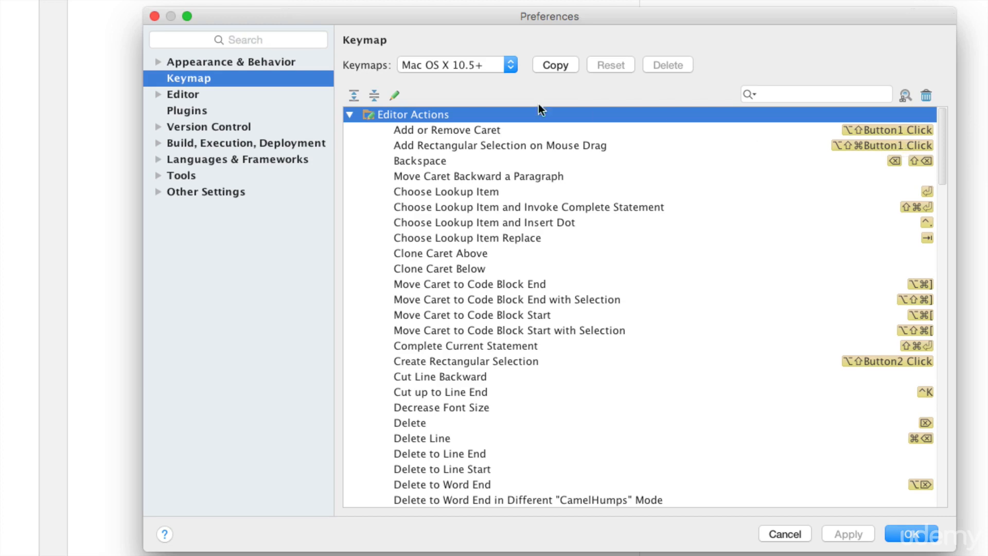
left_click(350, 115)
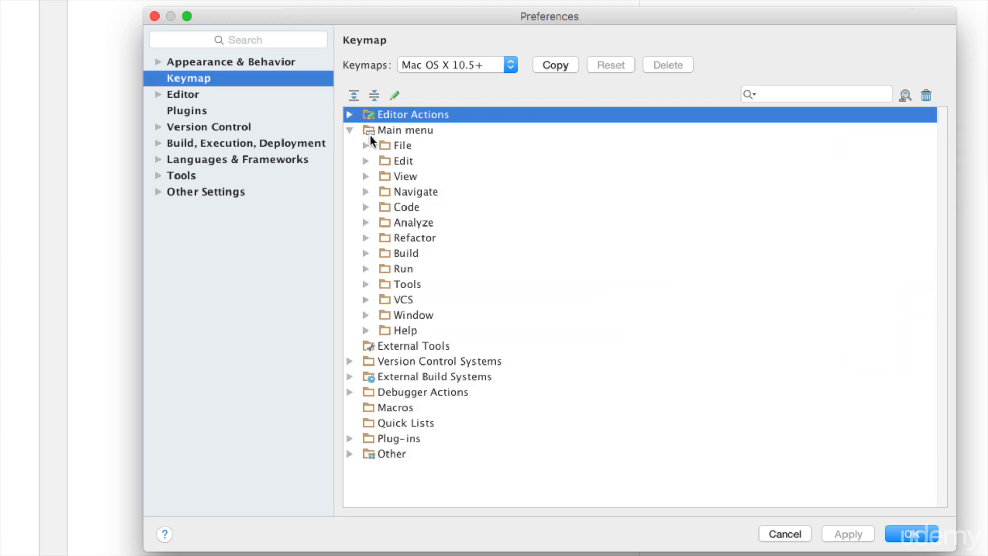
left_click(365, 207)
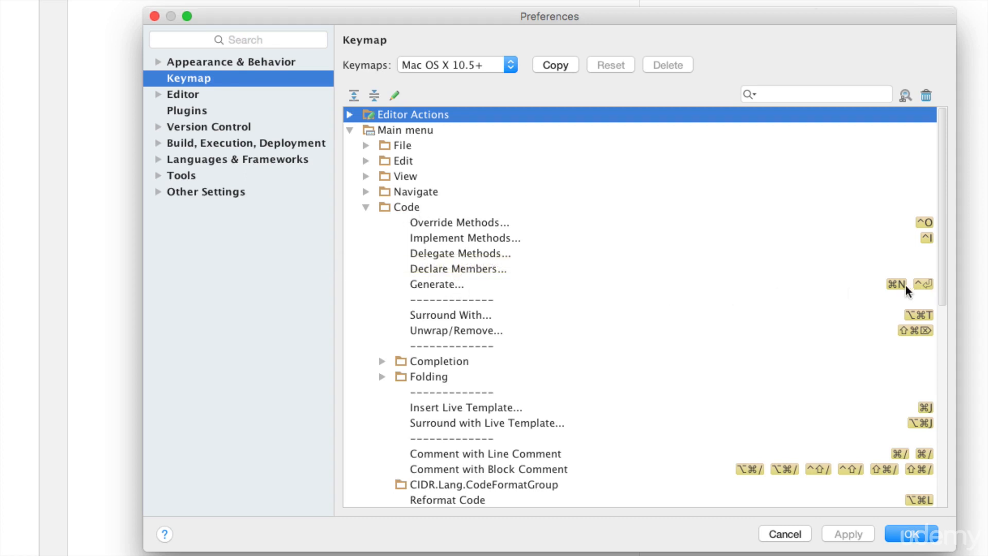
Step: Close Preferences keeping changes and return to the Test class editor
left_click(915, 524)
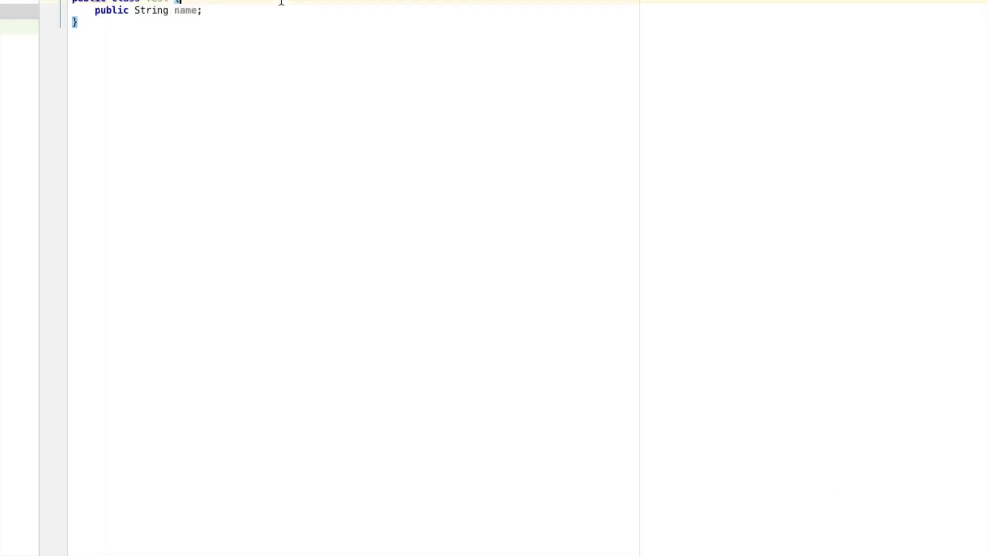
left_click(242, 119)
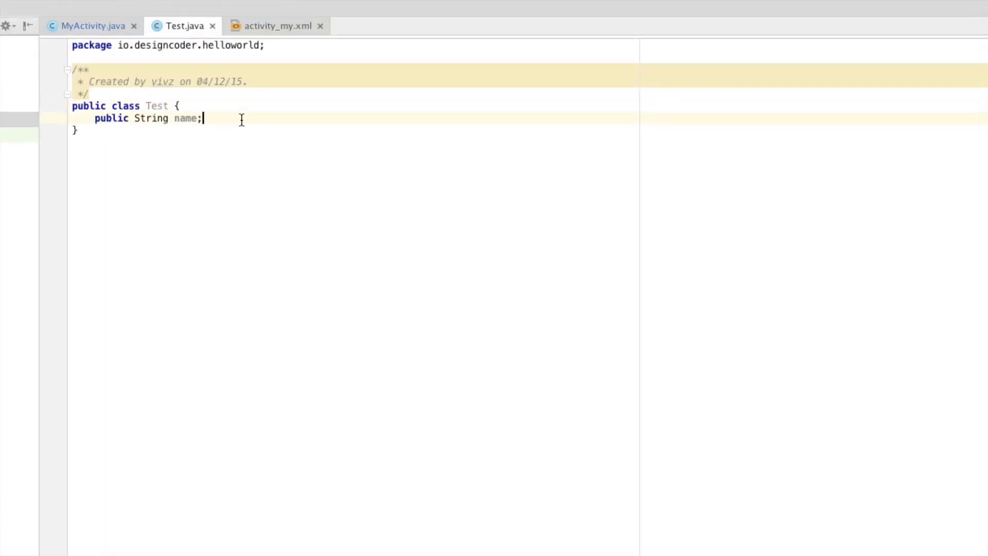
left_click(110, 174)
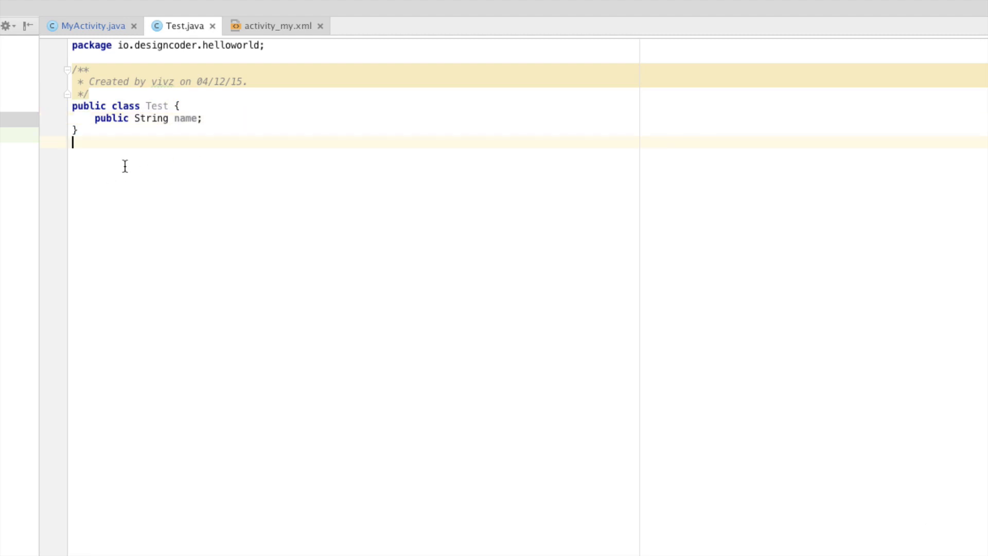
key("super+n")
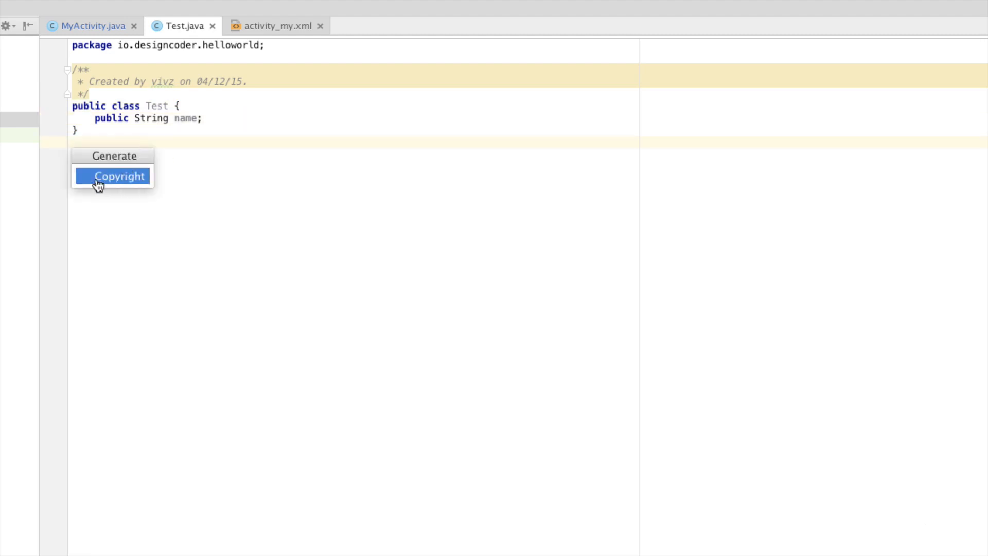
key("Escape")
Step: Generate a Test(String name) constructor initializing the name field, then reopen Preferences
left_click(211, 118)
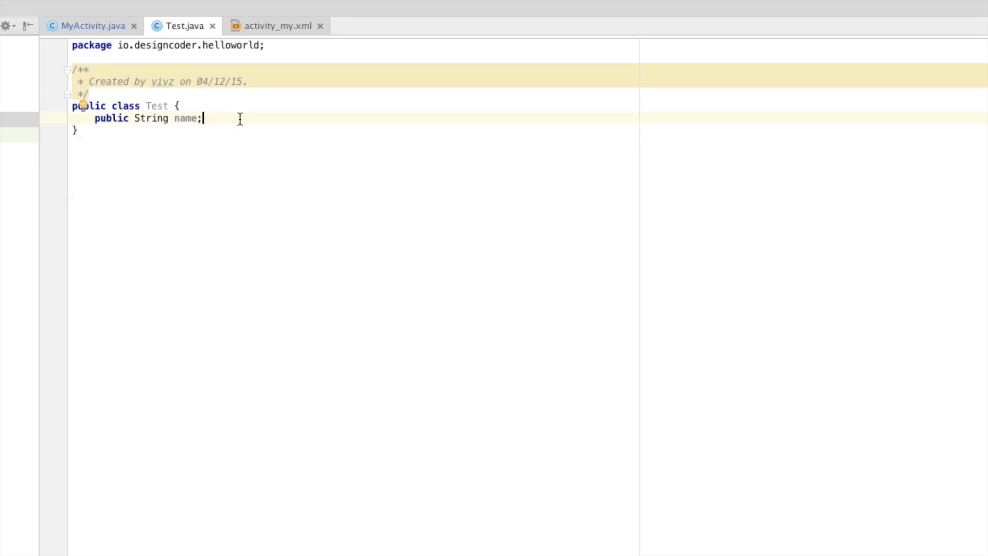
key("super+n")
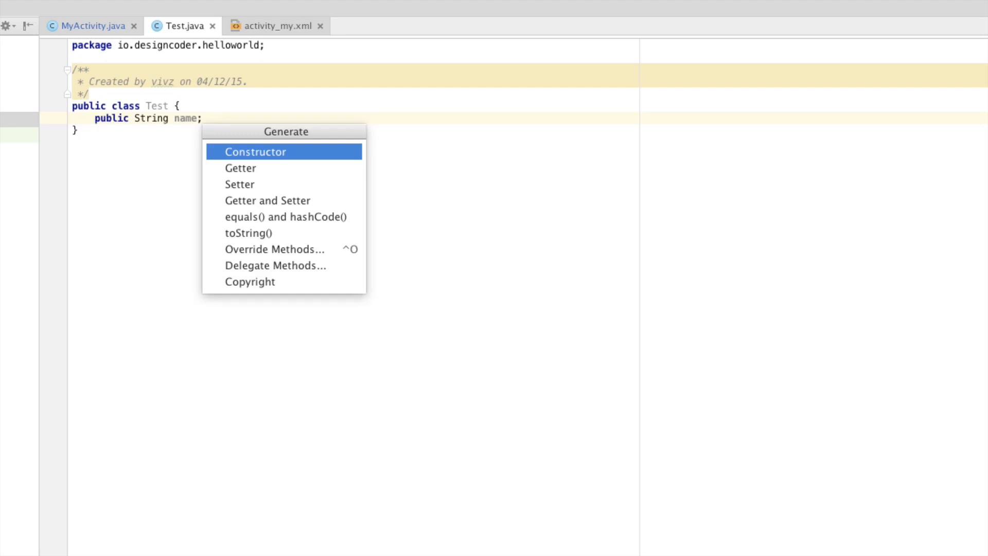
left_click(269, 153)
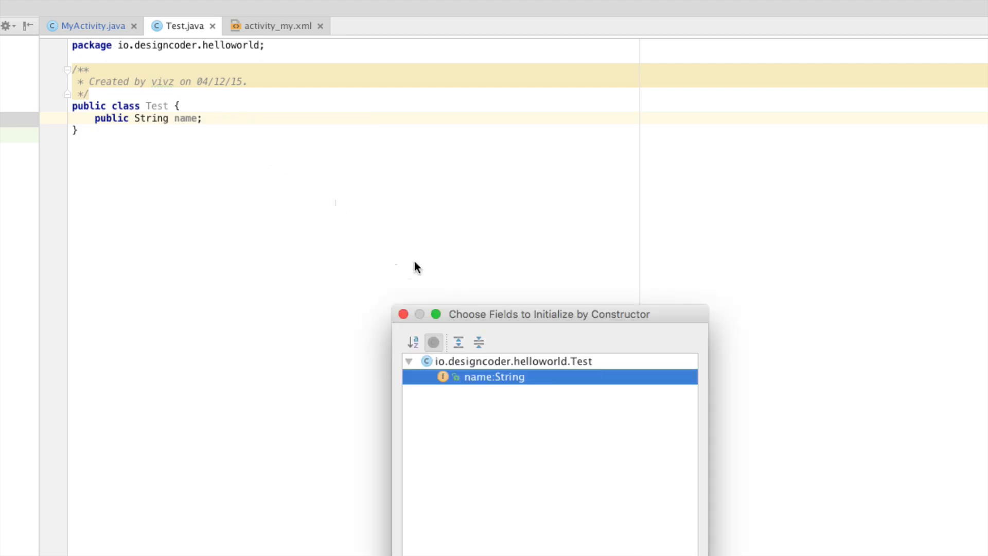
left_click(642, 520)
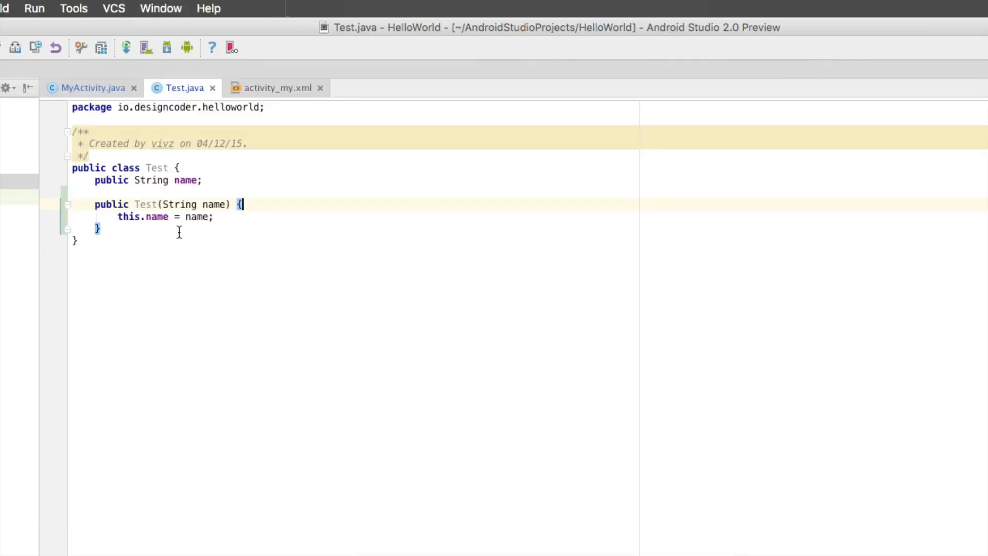
key("super+comma")
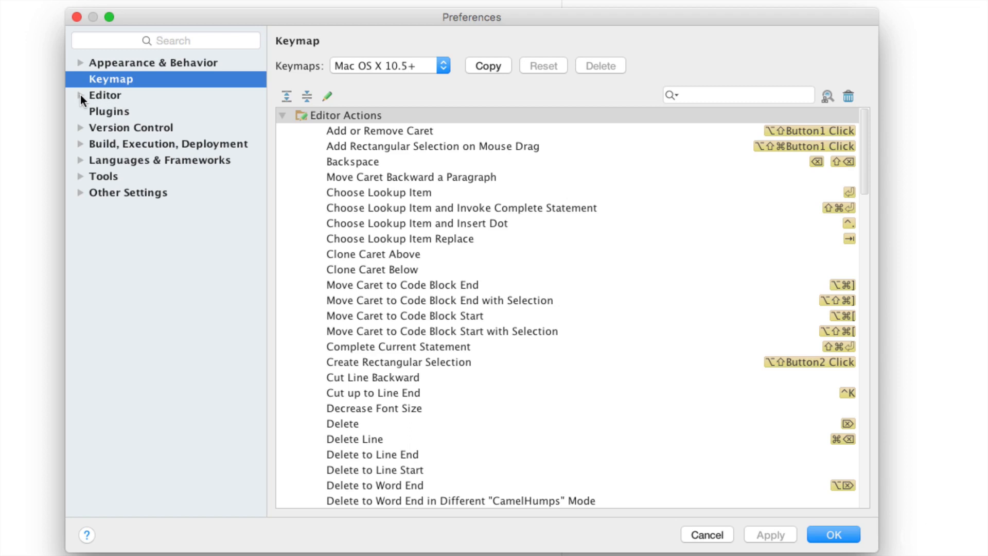
Step: Browse the Editor › General settings page, then close Preferences with OK
left_click(97, 94)
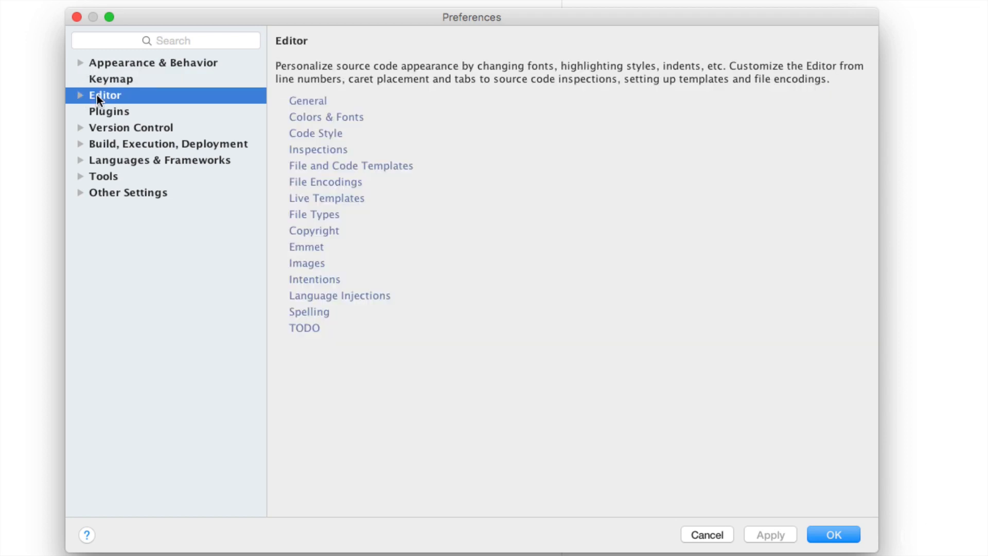
left_click(81, 95)
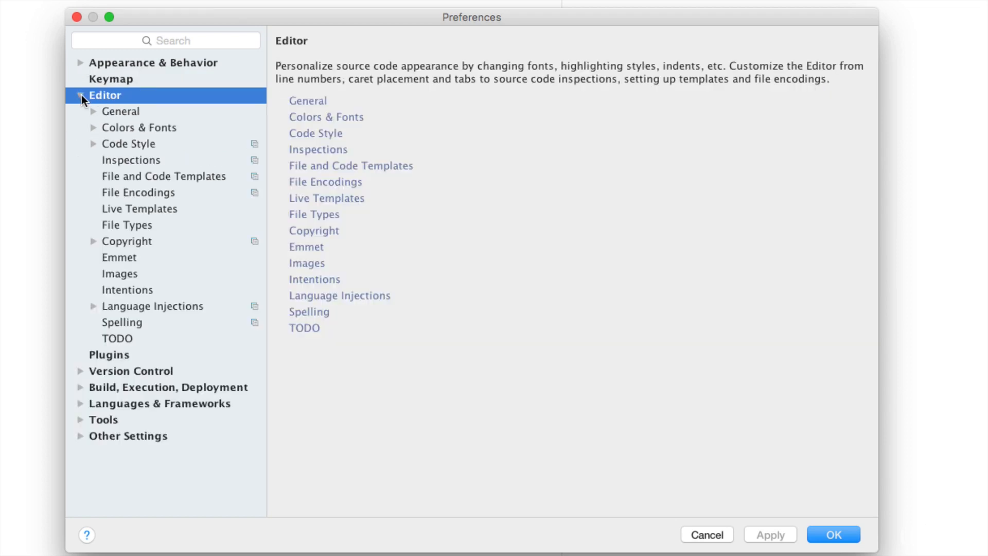
left_click(103, 112)
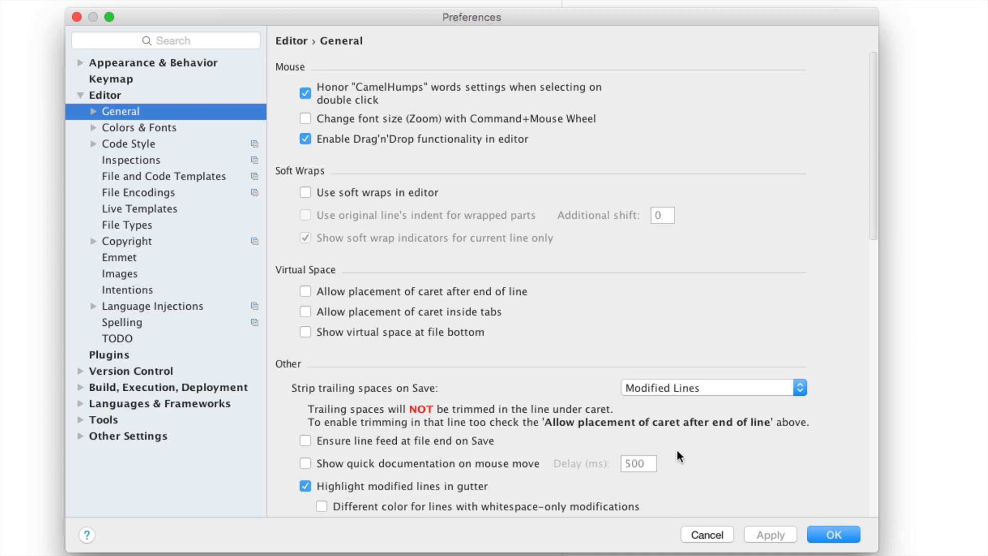
left_click(827, 537)
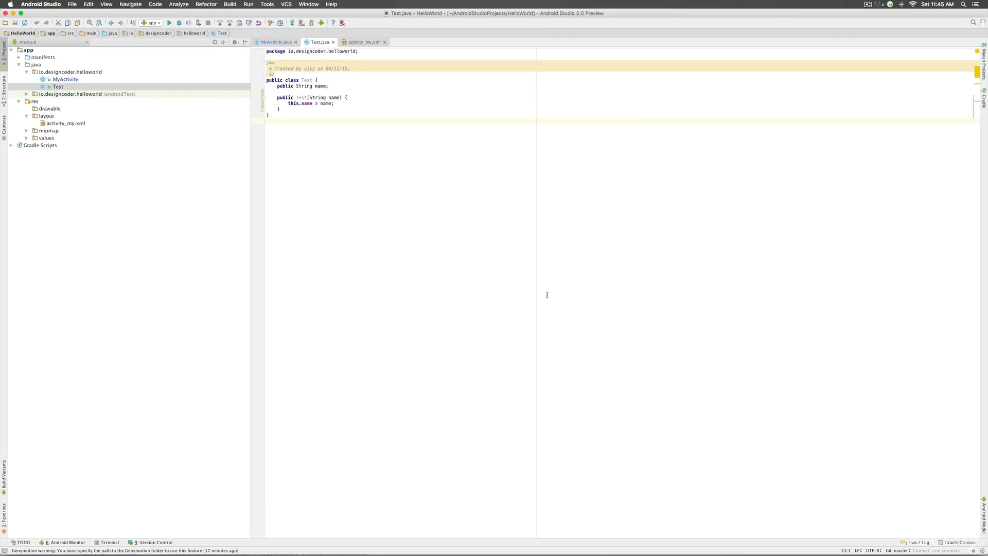
Step: Switch to MyActivity.java and inspect its long onCreate comment by selecting and scrolling horizontally
key("ctrl+Tab")
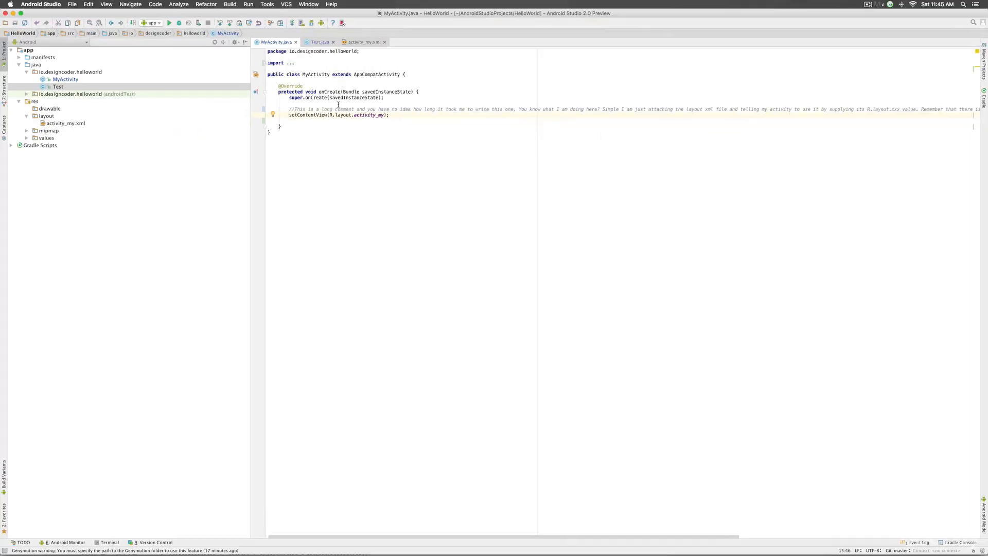
left_click_drag(597, 114, 985, 116)
left_click(407, 119)
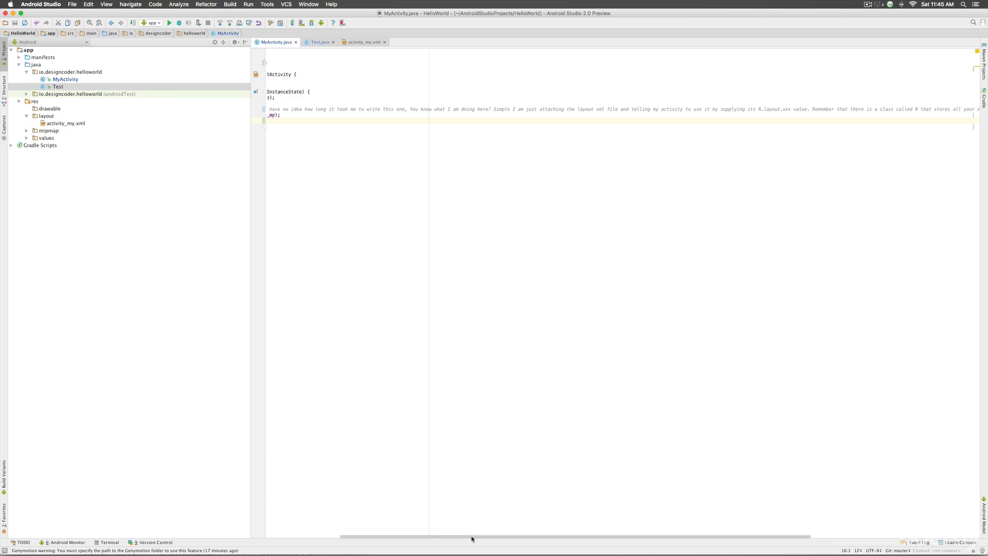
left_click_drag(472, 537, 395, 540)
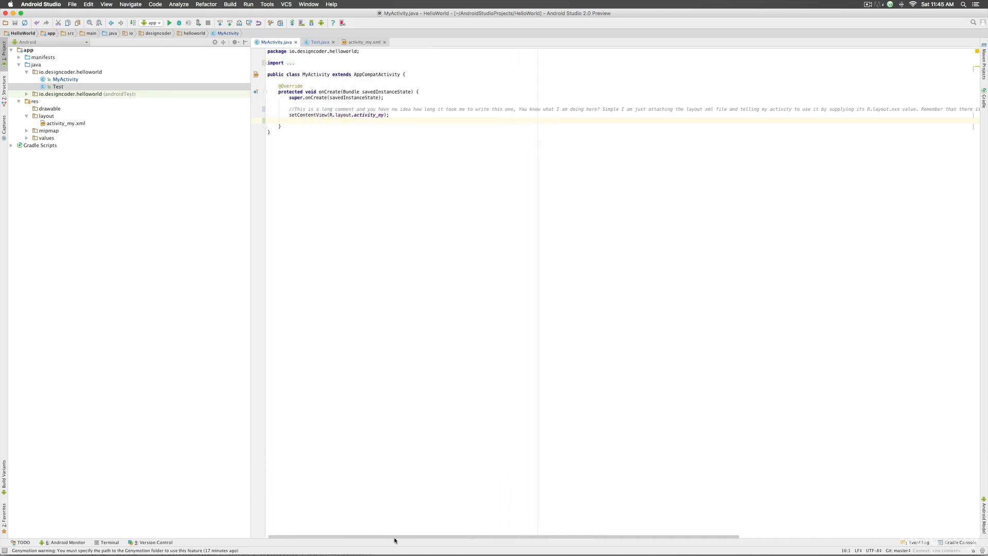
left_click(384, 114)
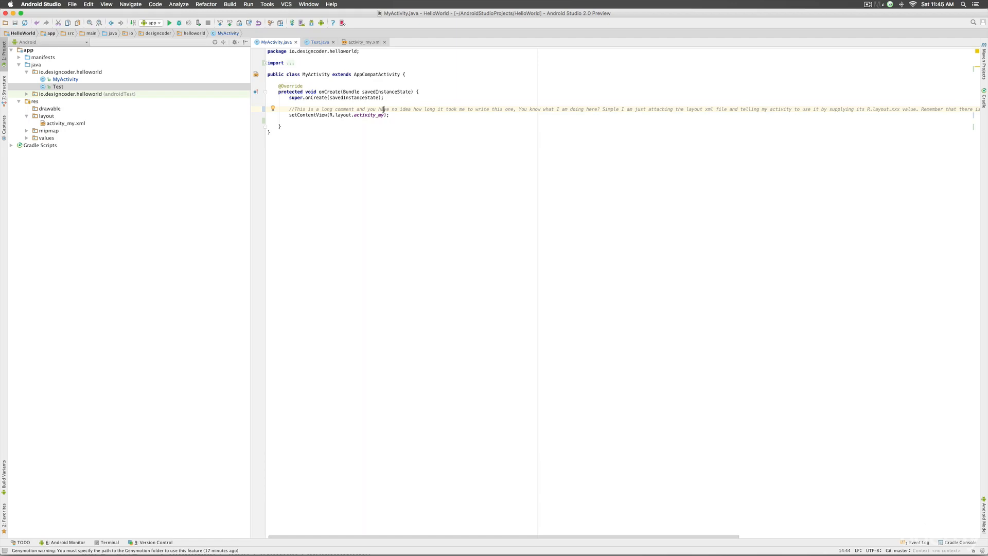
left_click(41, 4)
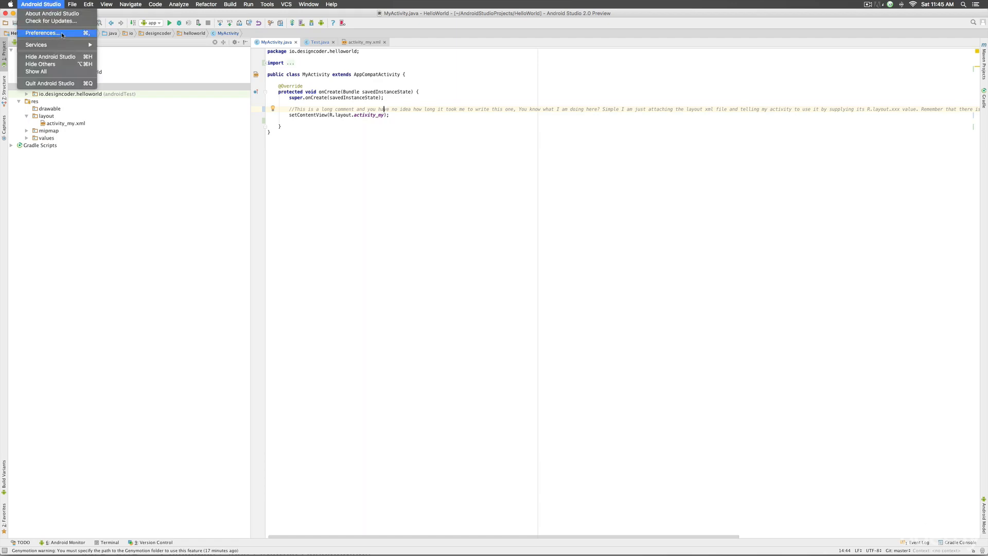
Step: Enable Use soft wraps in editor, then reopen Preferences and expand the Editor General group
left_click(60, 34)
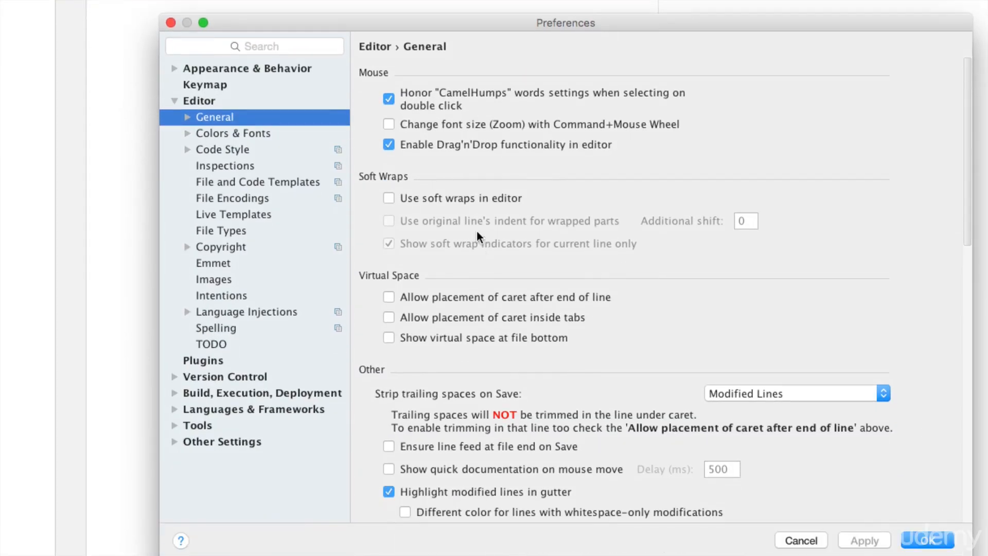
left_click(393, 195)
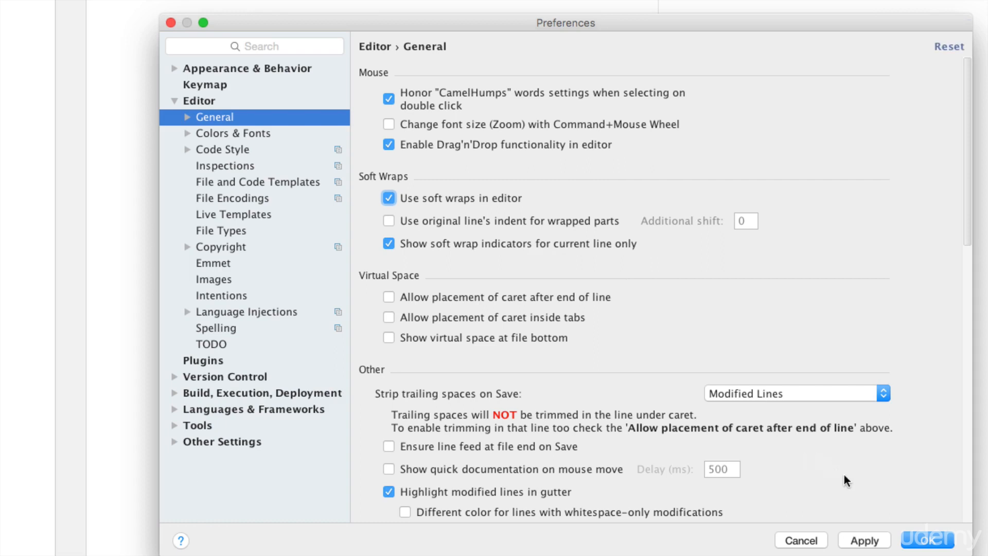
left_click(864, 539)
left_click(926, 539)
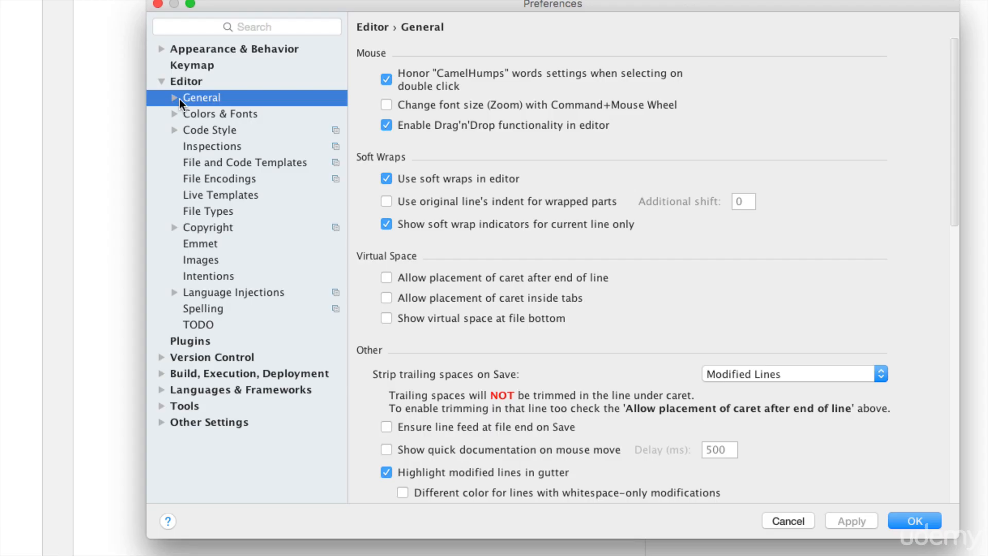
left_click(177, 98)
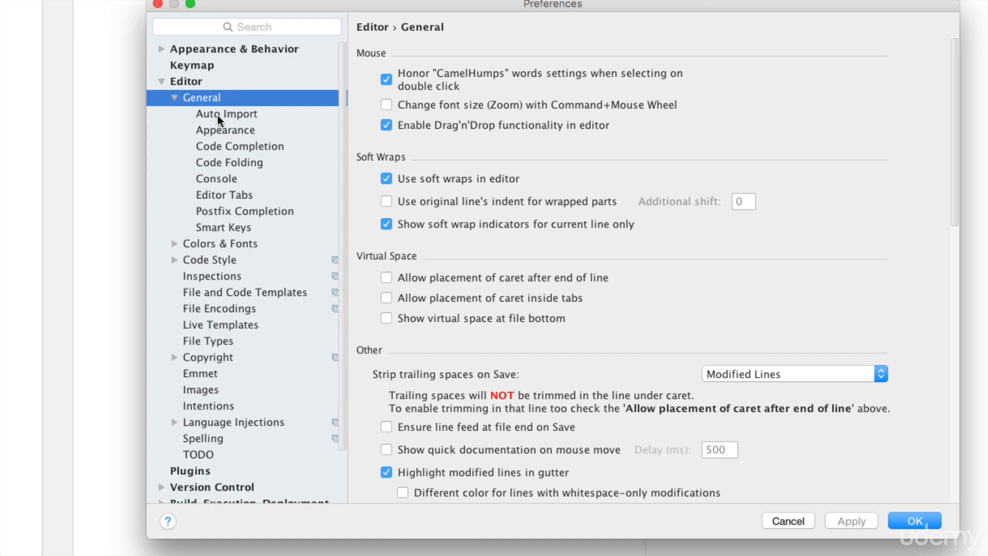
Step: Turn on Optimize imports on the fly and Show line numbers, applying each, and close Preferences
left_click(224, 116)
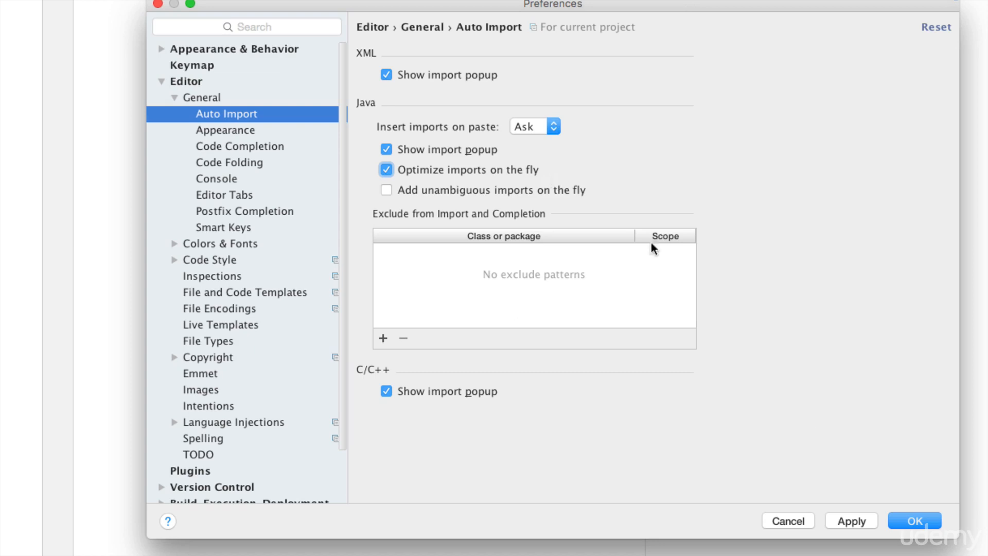
left_click(852, 520)
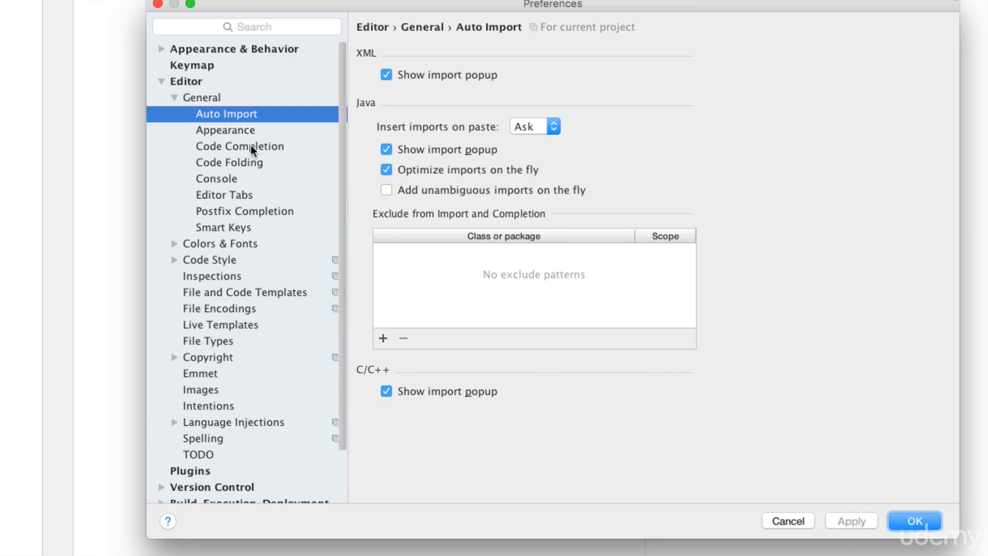
left_click(236, 131)
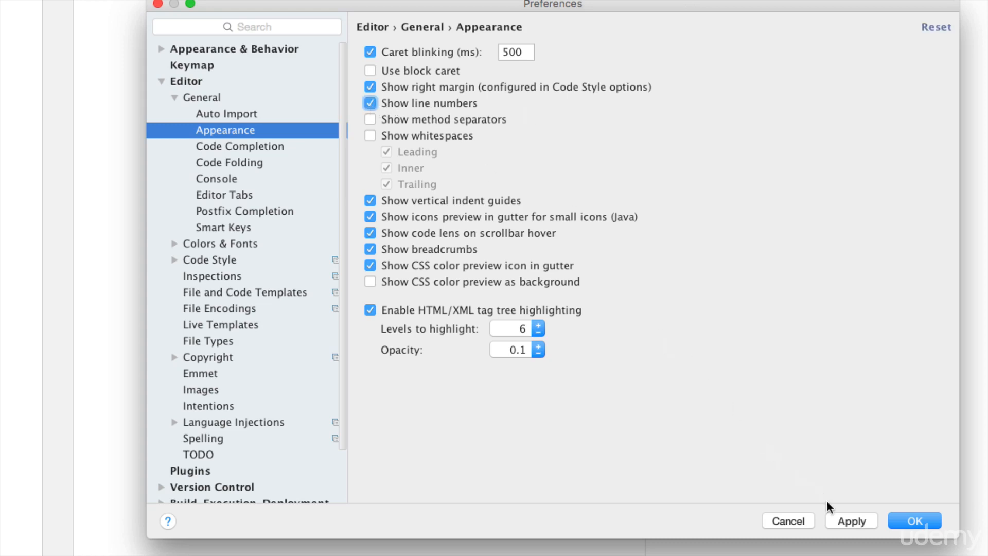
left_click(851, 519)
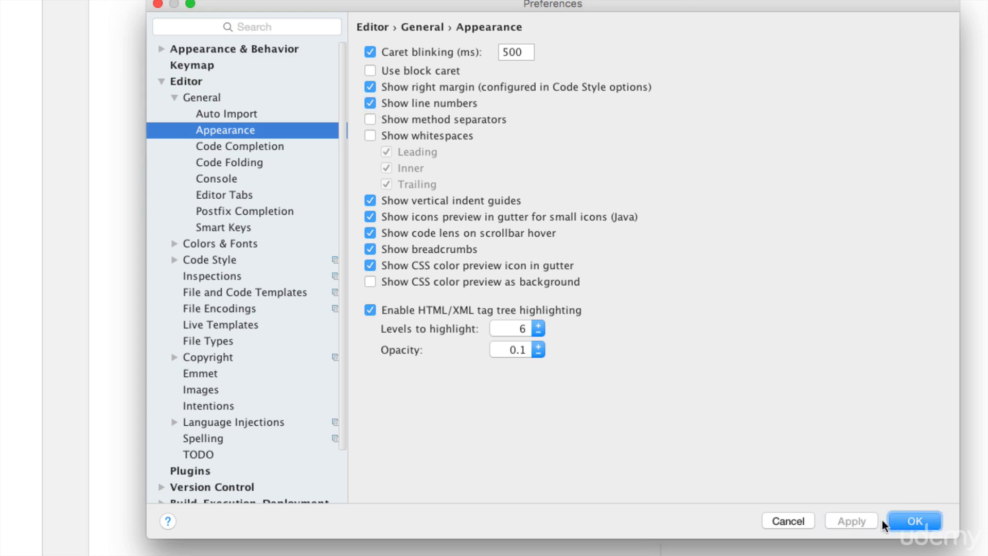
left_click(912, 520)
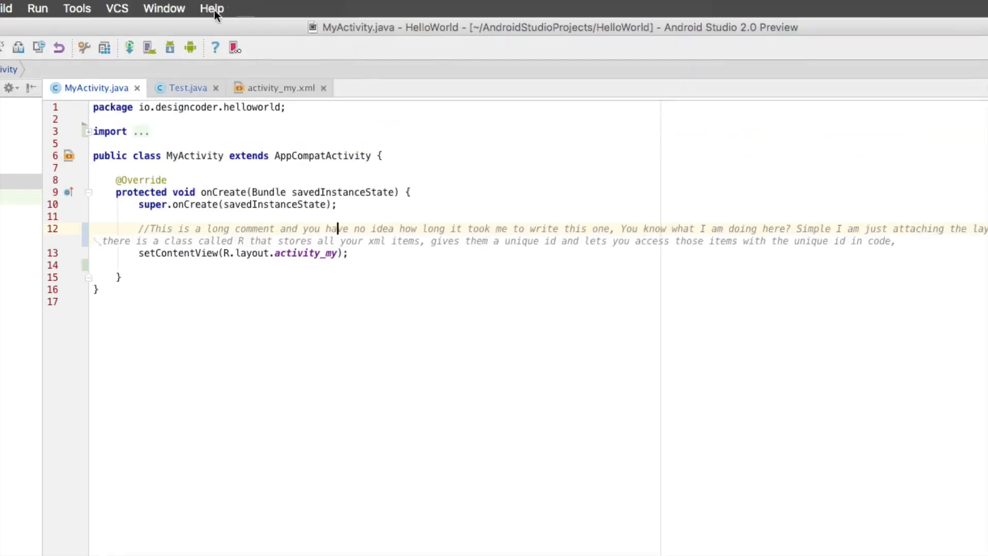
Step: Switch to Test.java and enable Mark modified tabs with asterisk in Editor Tabs settings
left_click(185, 90)
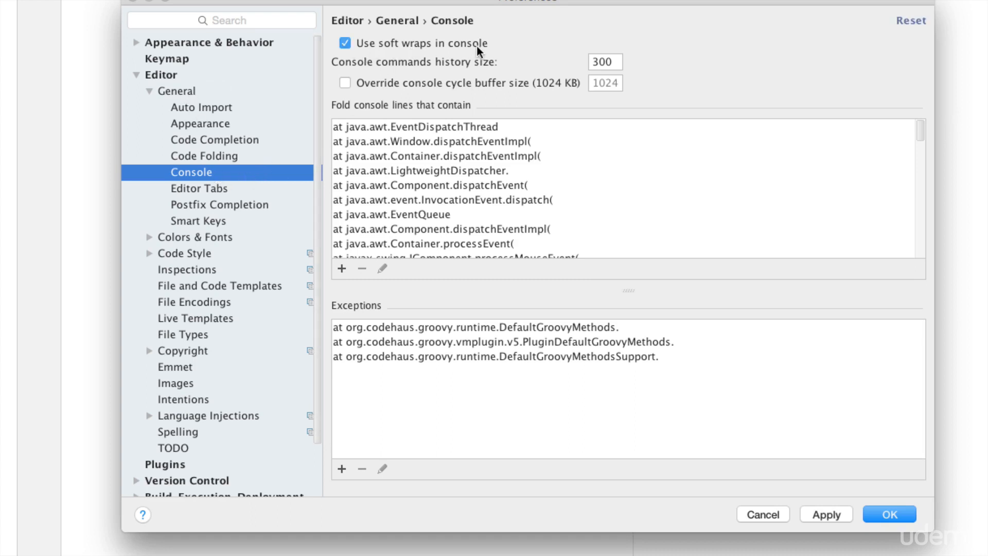
left_click(193, 189)
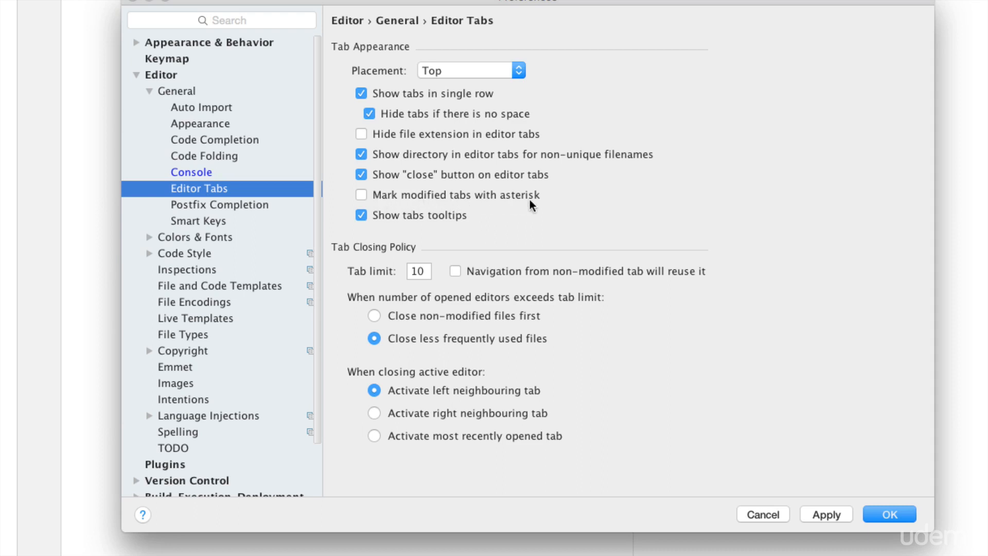
left_click(360, 195)
left_click(826, 515)
left_click(877, 515)
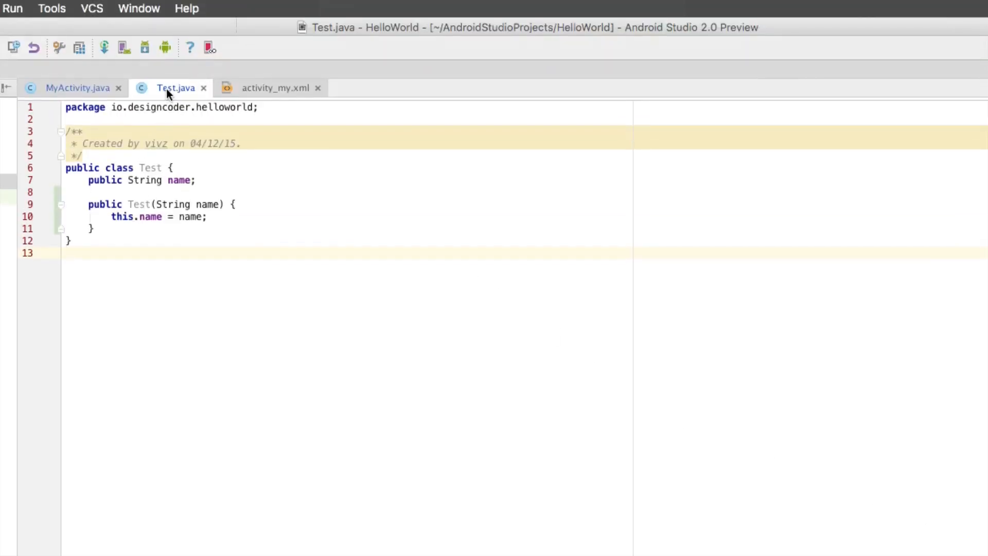
Step: Add a new line after the Test constructor, deleting the stray typed 'sd'
left_click(122, 230)
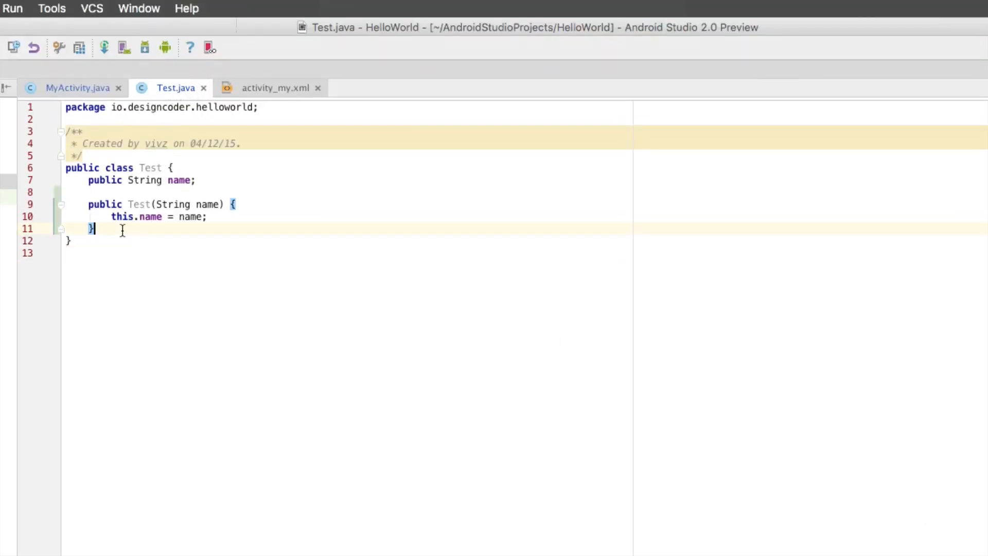
key("Return")
type("sd")
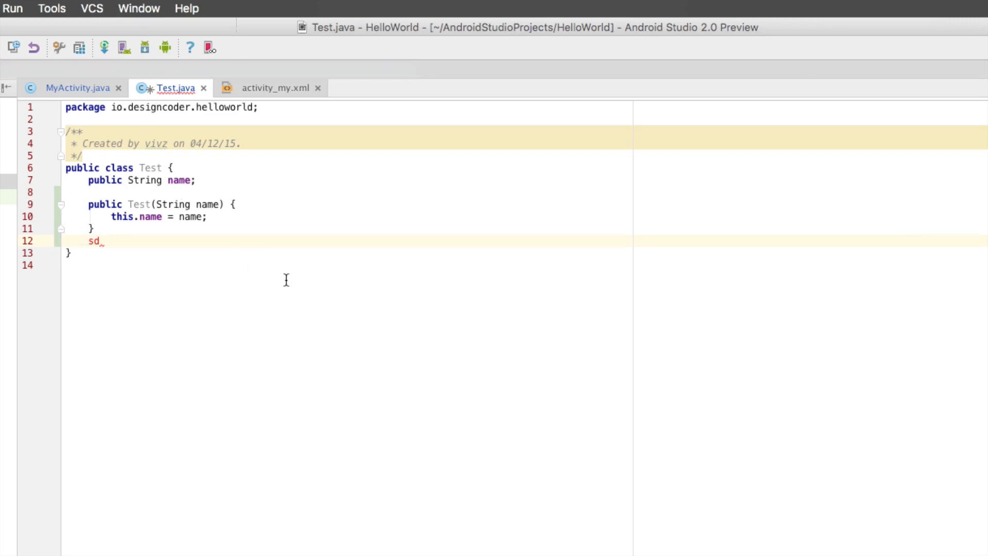
key("shift+Home")
key("shift+Home")
key("BackSpace")
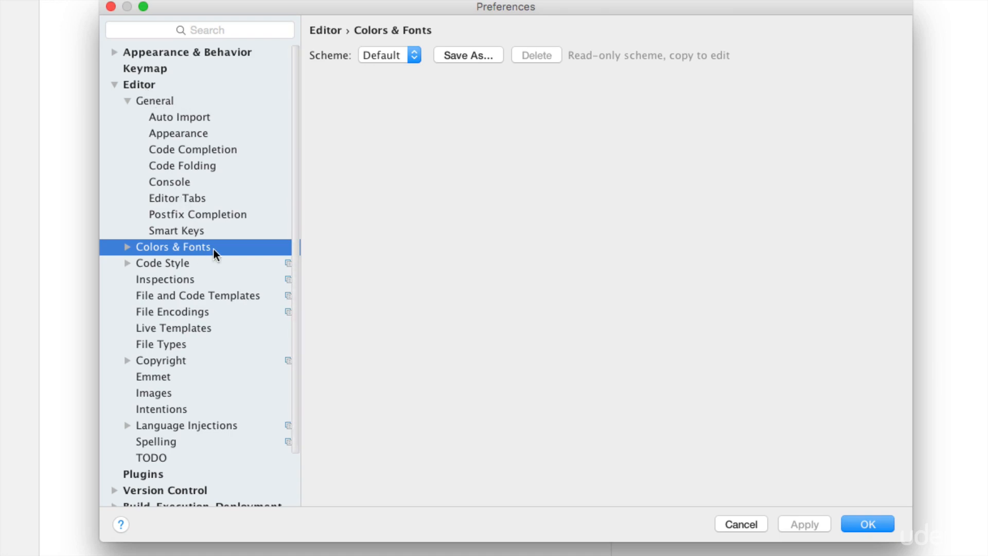
Step: Preview the Darcula scheme, revert to Default, and expand the Colors & Fonts group
left_click(128, 102)
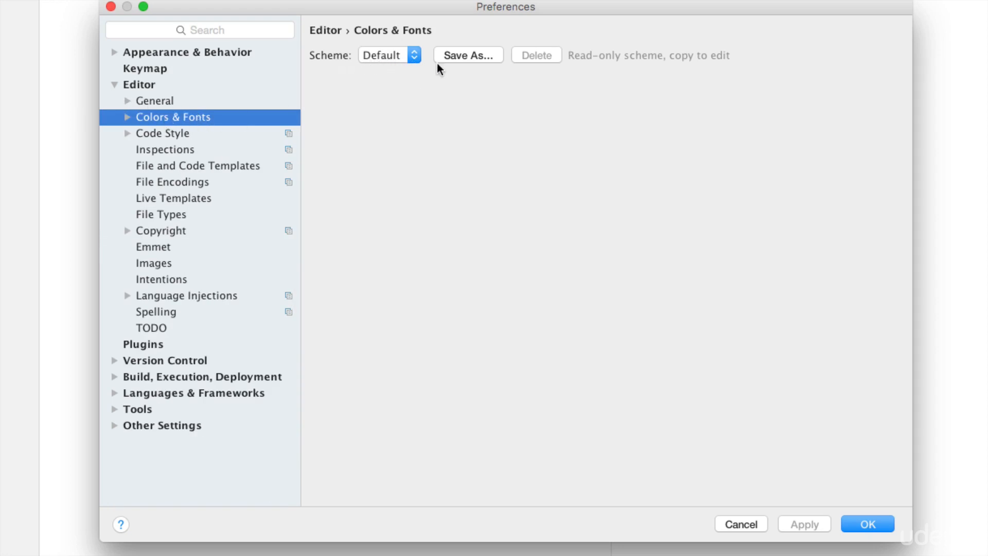
left_click(414, 59)
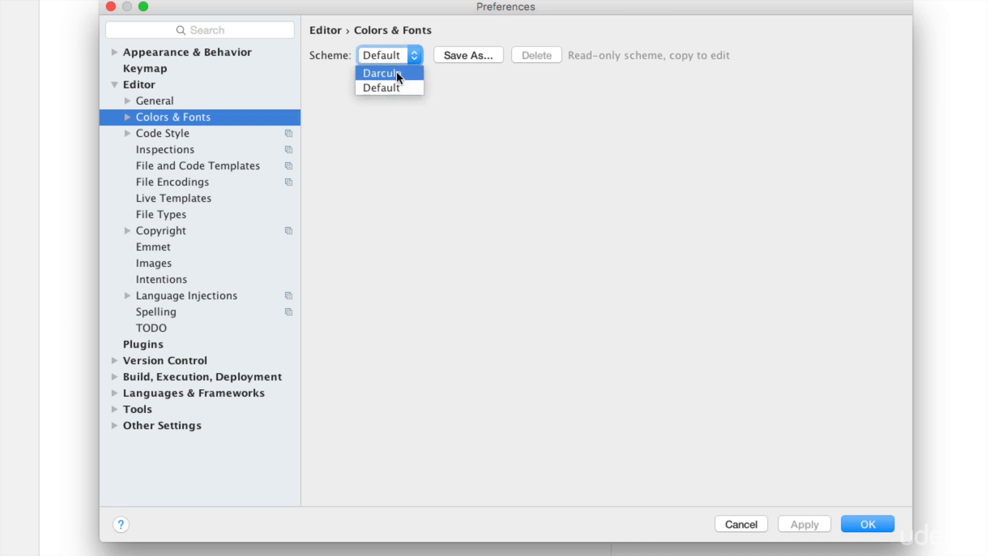
left_click(399, 73)
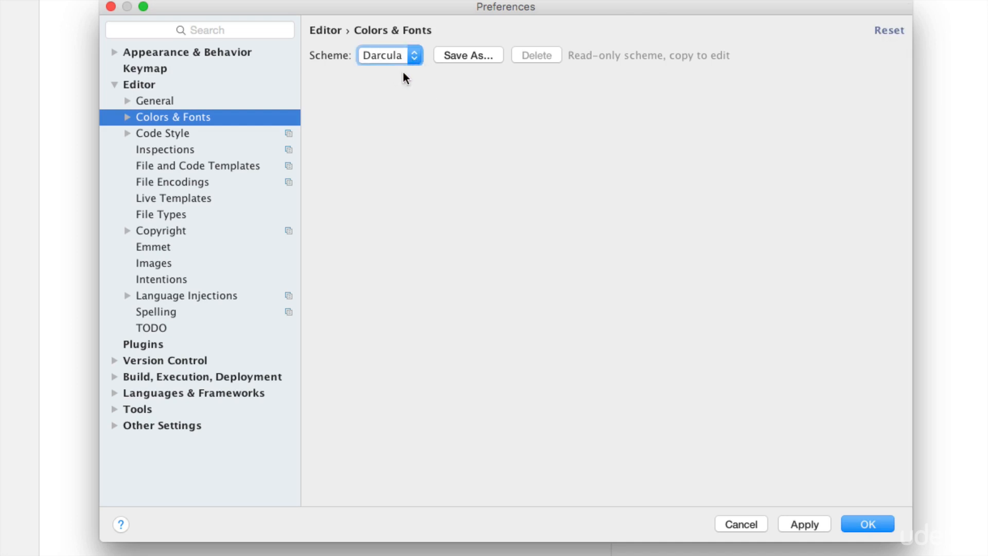
left_click(410, 62)
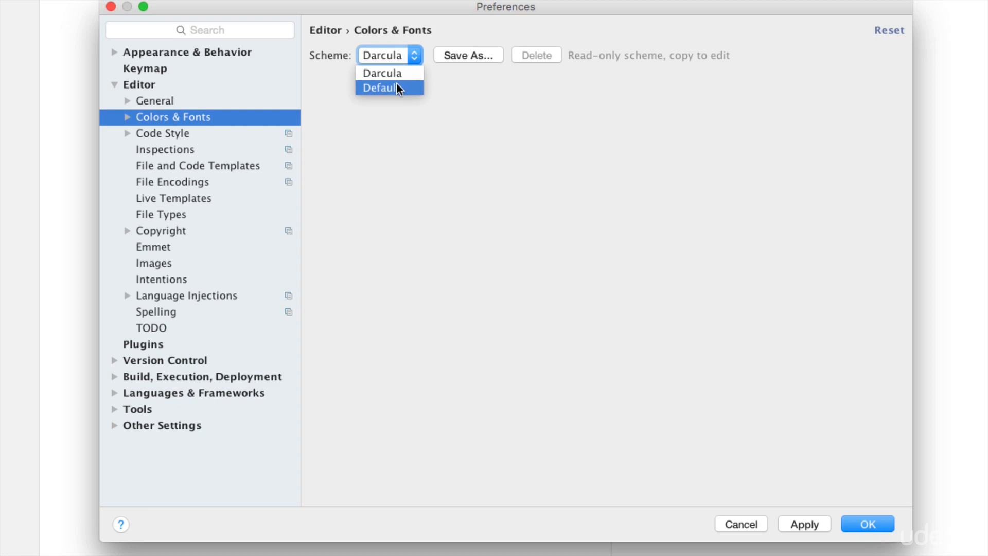
left_click(415, 88)
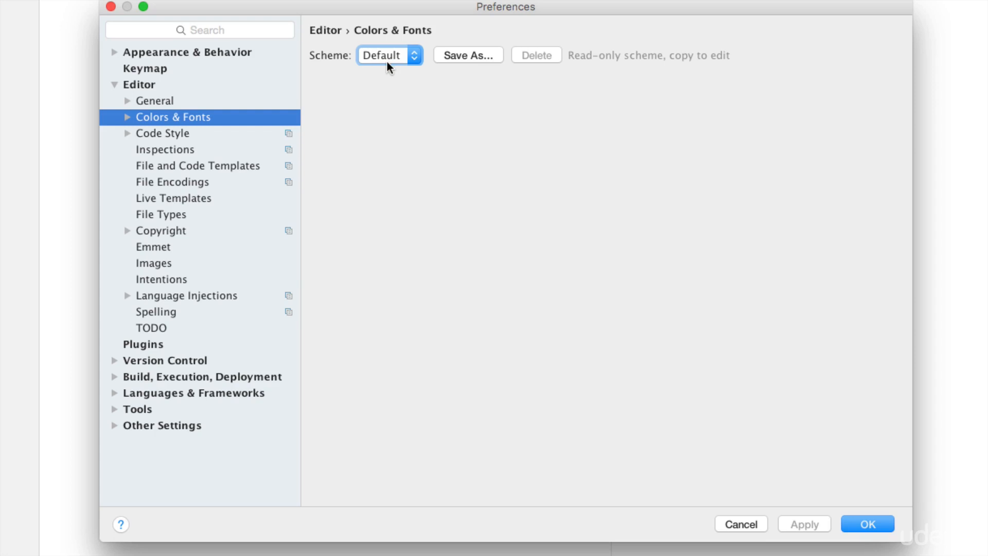
left_click(127, 117)
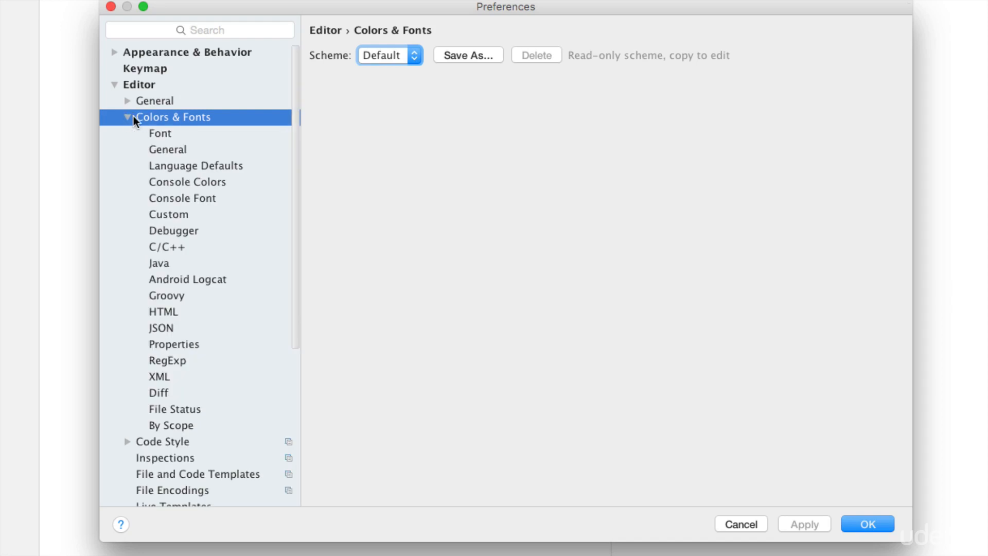
Step: On the Font page, save a copy of the Default scheme under a new custom name
left_click(164, 135)
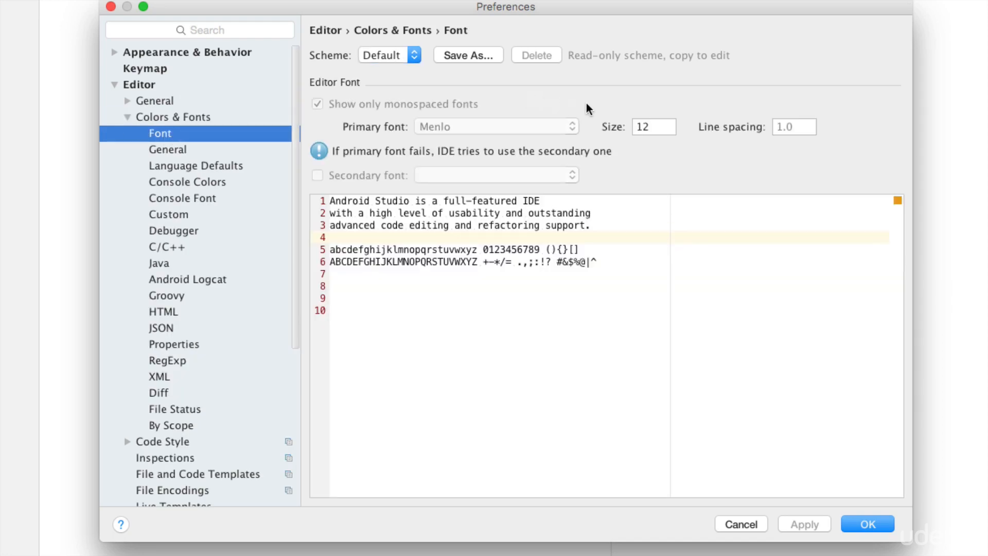
double_click(649, 129)
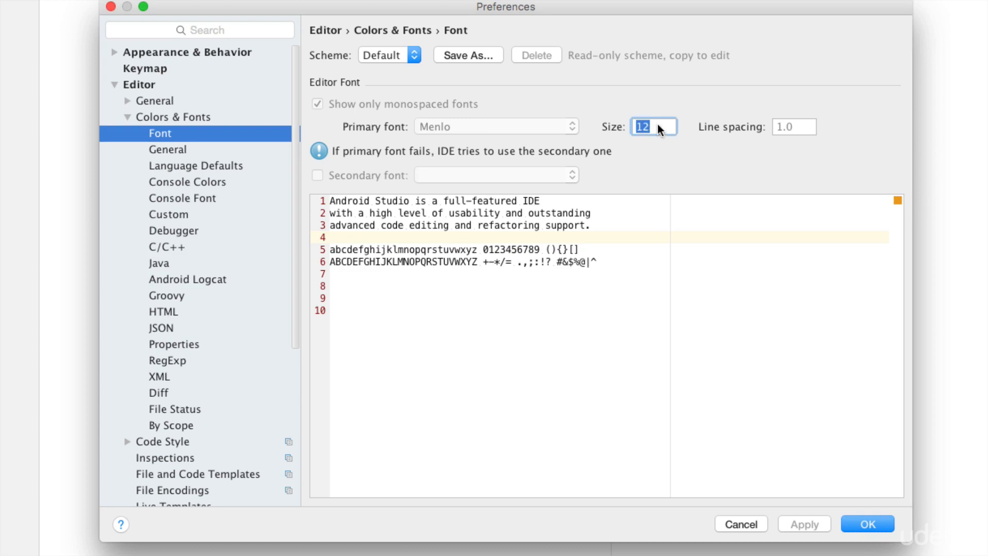
left_click(661, 127)
left_click(479, 57)
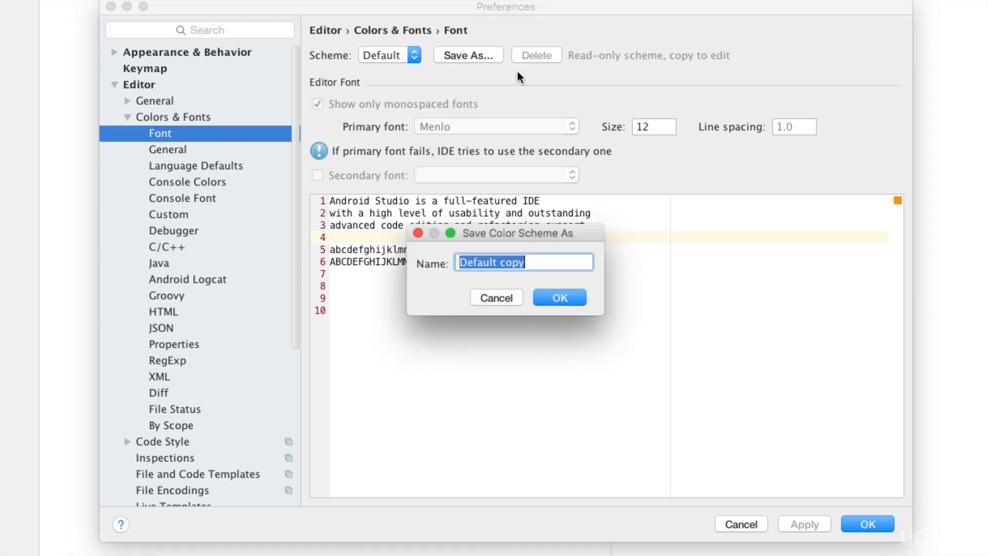
key("BackSpace")
type("Vivz")
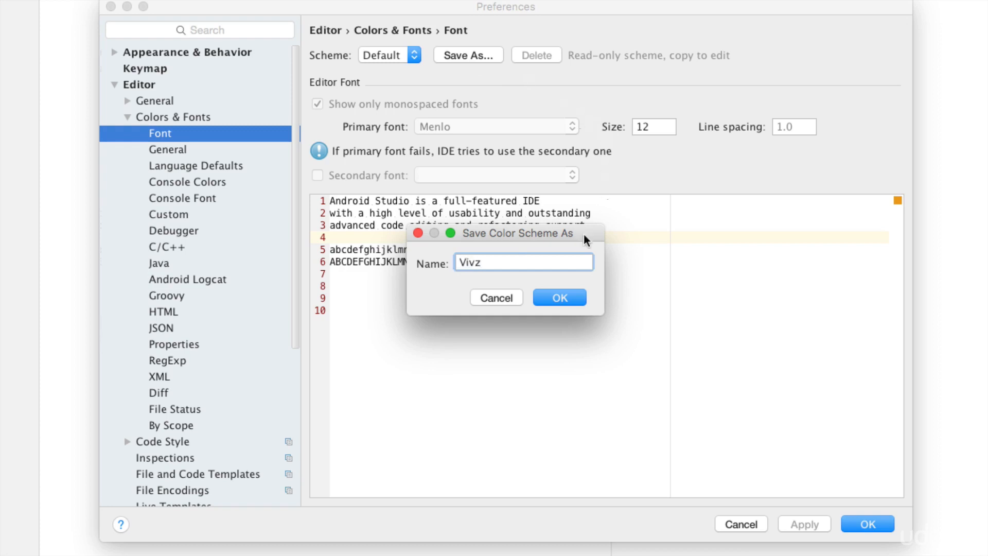
left_click(574, 297)
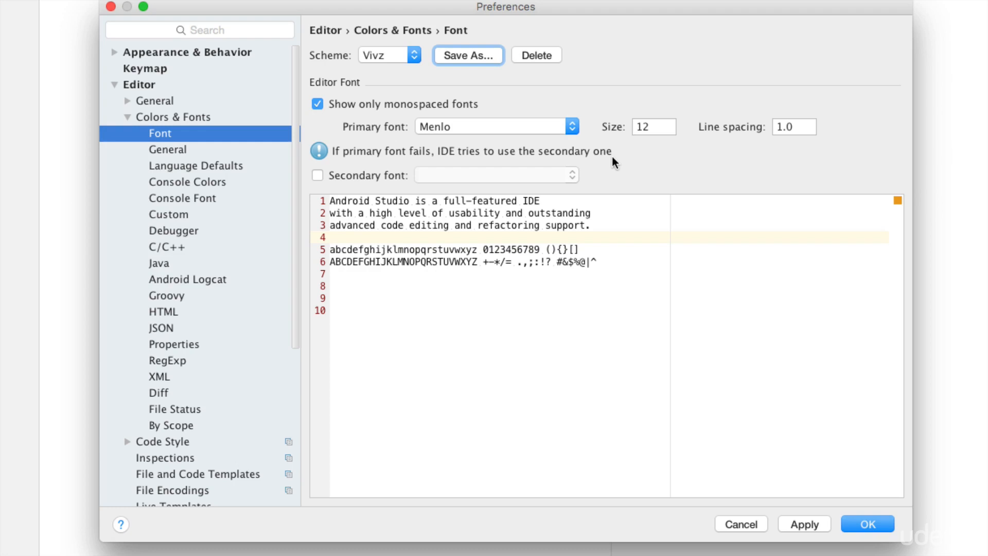
Step: Set the editor font size to 18 and line spacing to 1.4, then apply and close
left_click(651, 129)
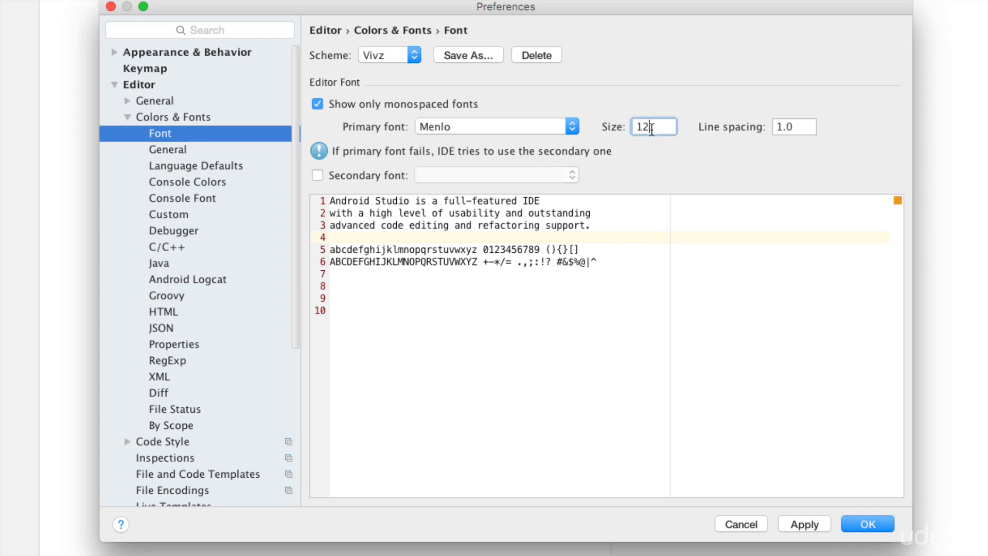
key("BackSpace")
type("8")
left_click(803, 126)
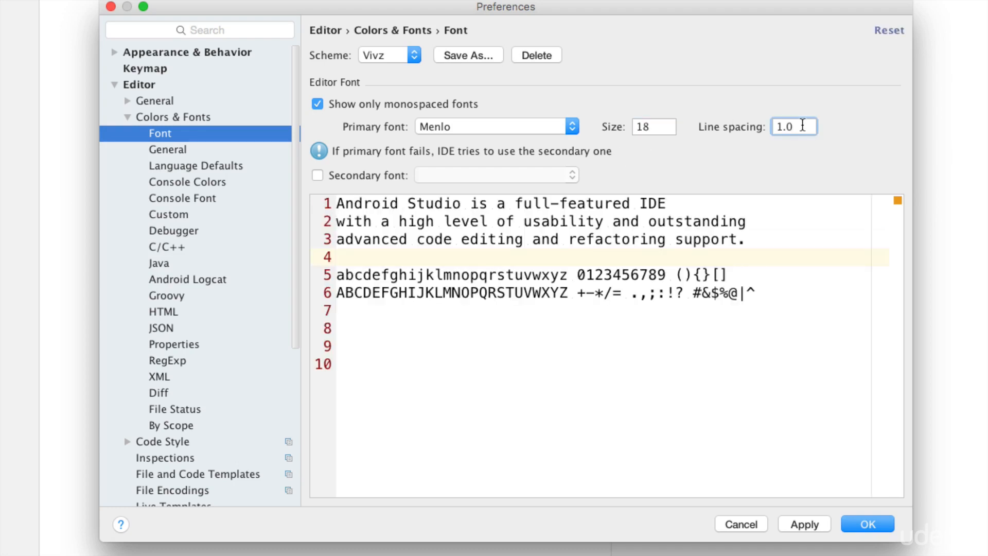
key("BackSpace")
type("4")
left_click(802, 514)
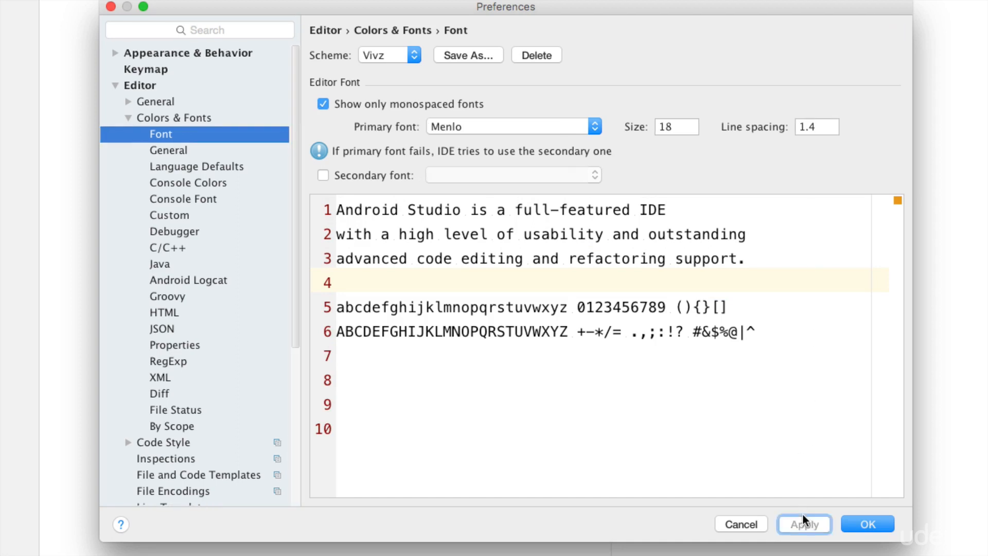
left_click(863, 524)
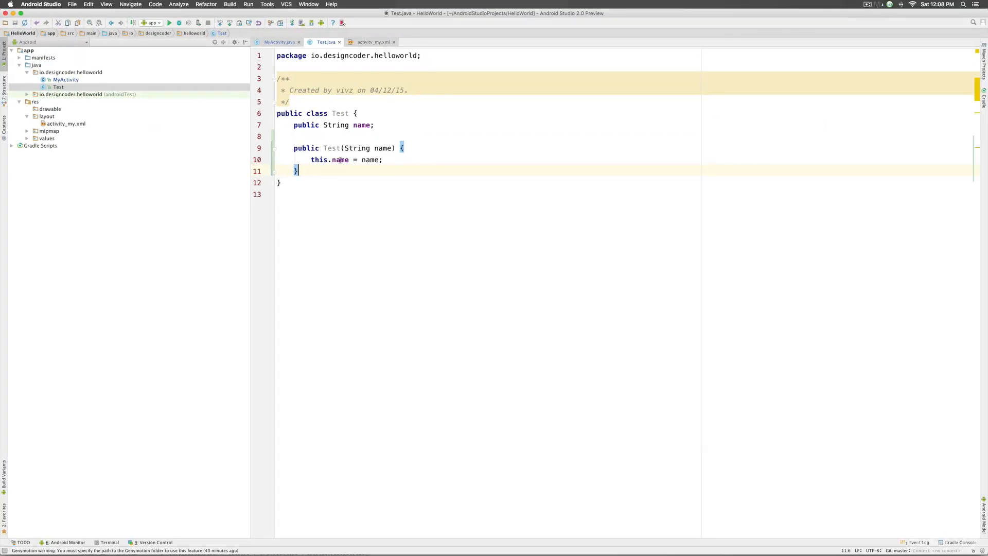
Step: Show the Android Monitor log and set the console font to size 14 with 1.2 line spacing
key("super+6")
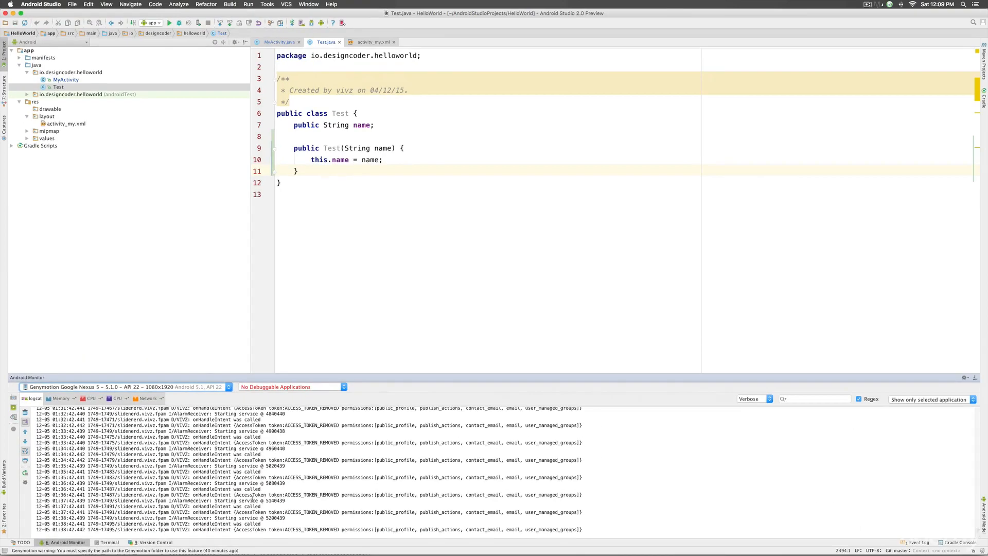
left_click(51, 8)
left_click(52, 33)
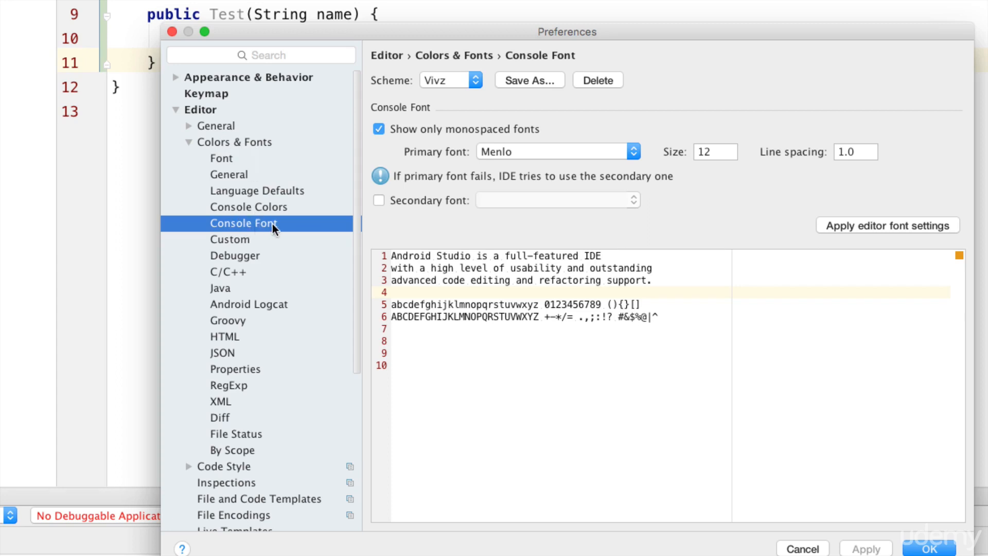
left_click(728, 152)
key("BackSpace")
type("4")
left_click(869, 152)
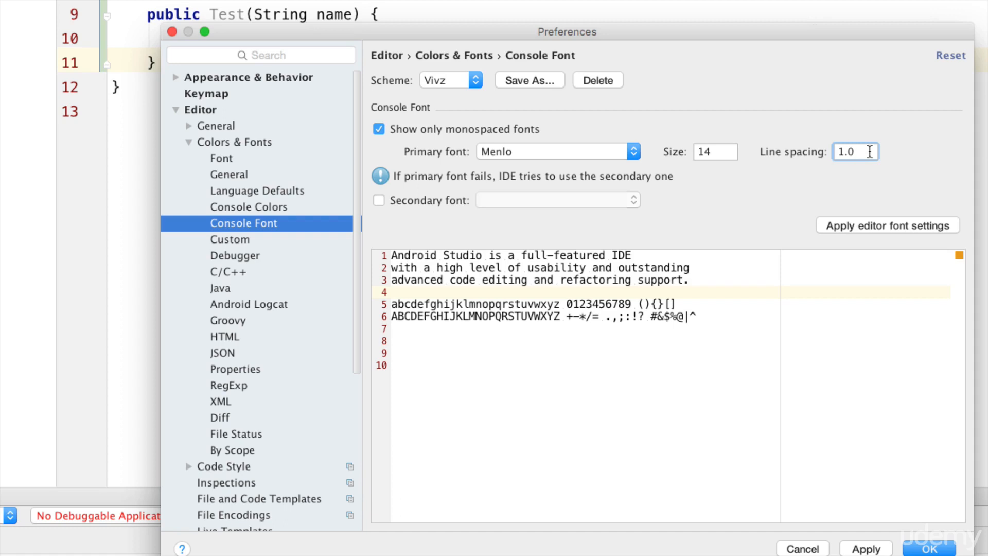
key("BackSpace")
type("2")
left_click(866, 549)
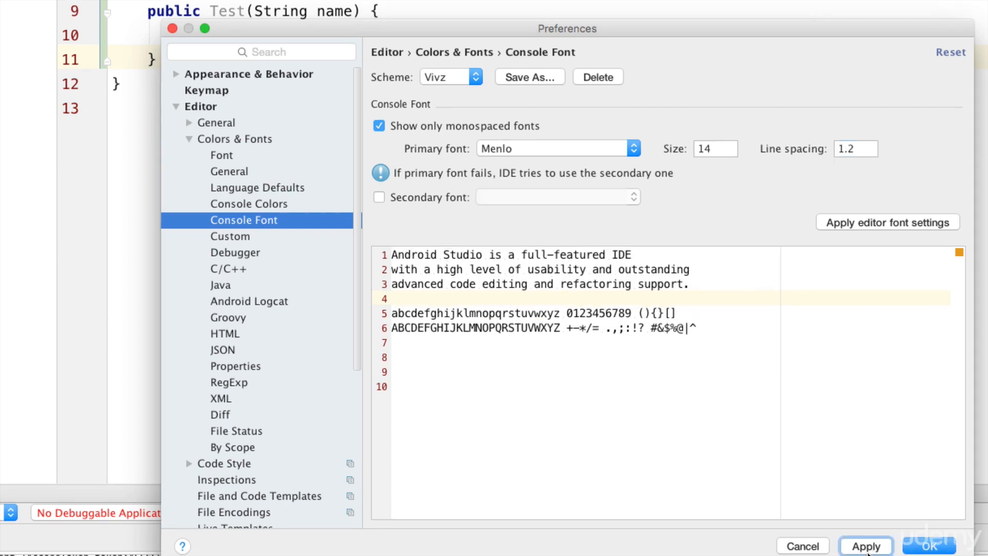
left_click(925, 547)
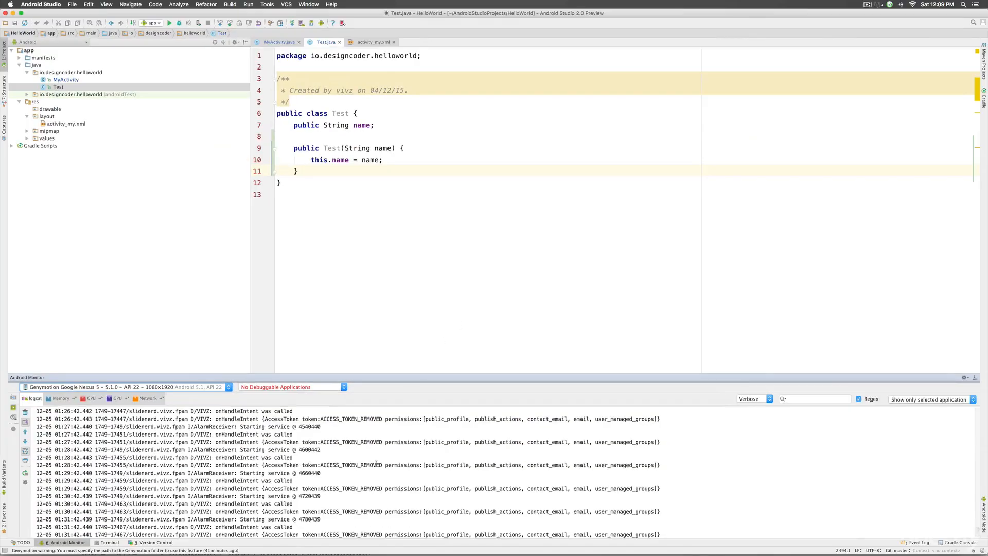
Step: Scroll up through the output and reopen Preferences with Cmd+comma
scroll(376, 465, "up", 10)
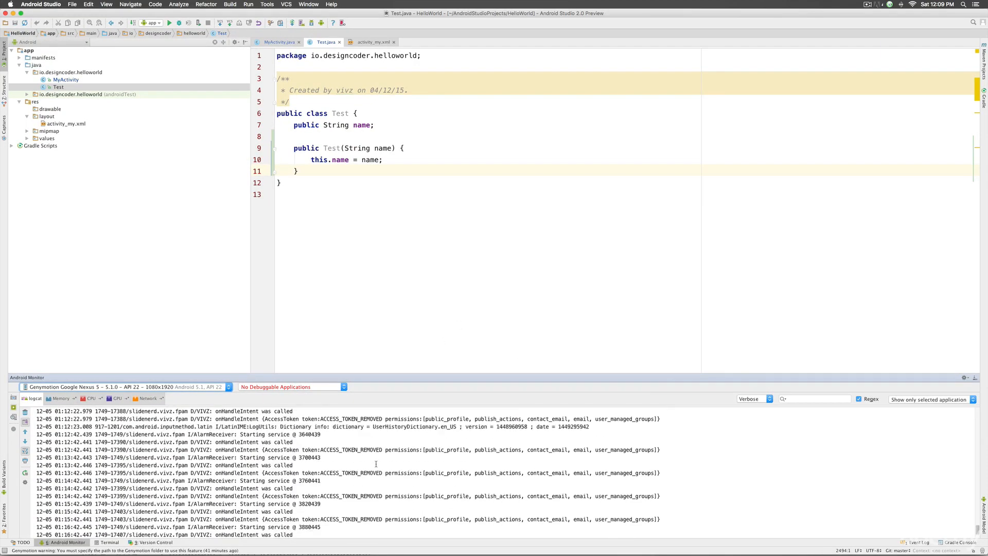
scroll(376, 465, "up", 2)
key("super+comma")
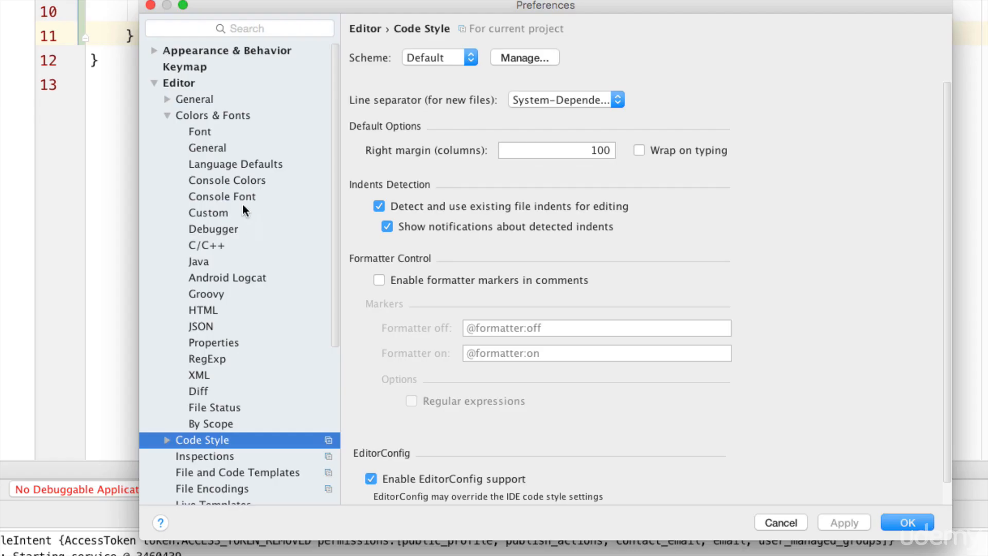
Step: Browse the Console Colors, Language Defaults, Console Font and Custom pages, then collapse Colors & Fonts
left_click(223, 181)
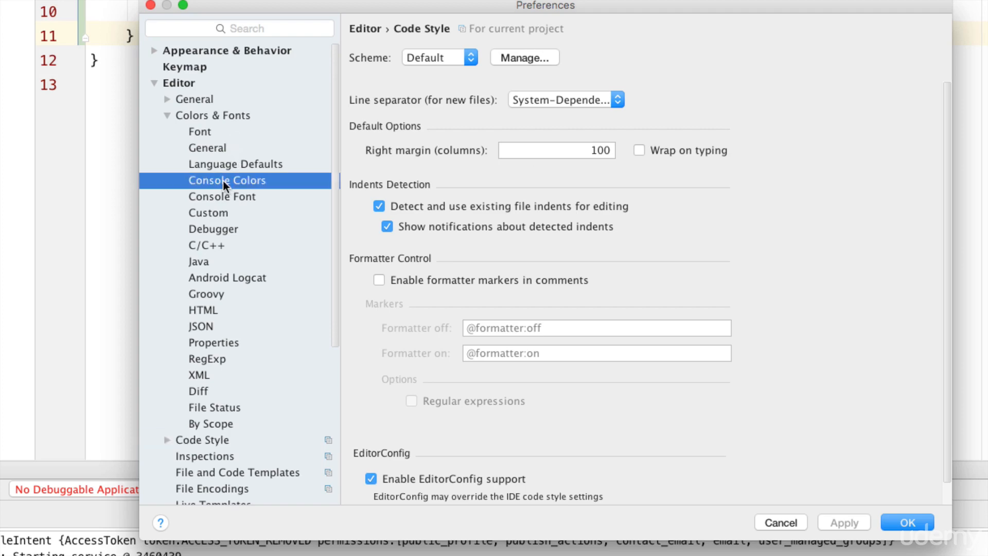
left_click(228, 165)
left_click(222, 184)
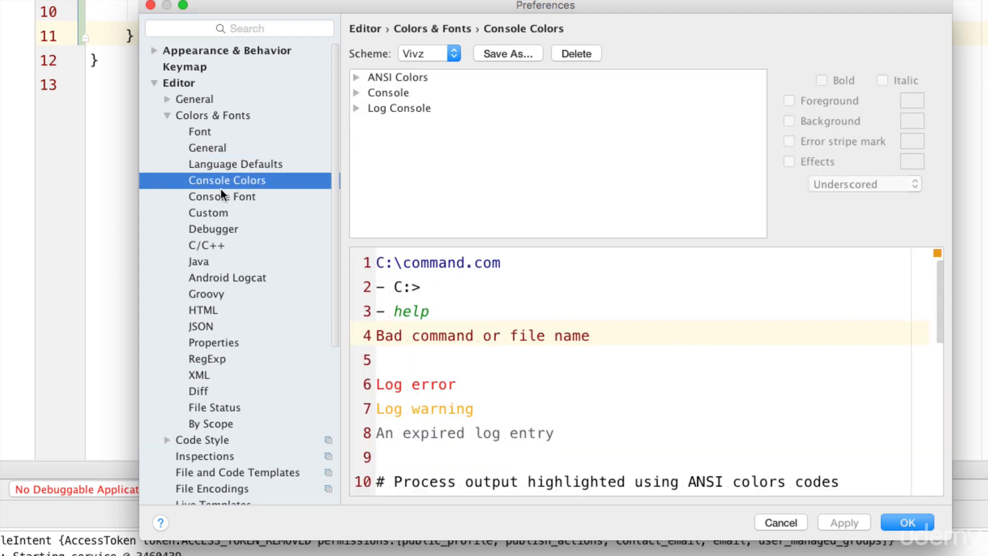
left_click(219, 198)
left_click(218, 212)
left_click(220, 199)
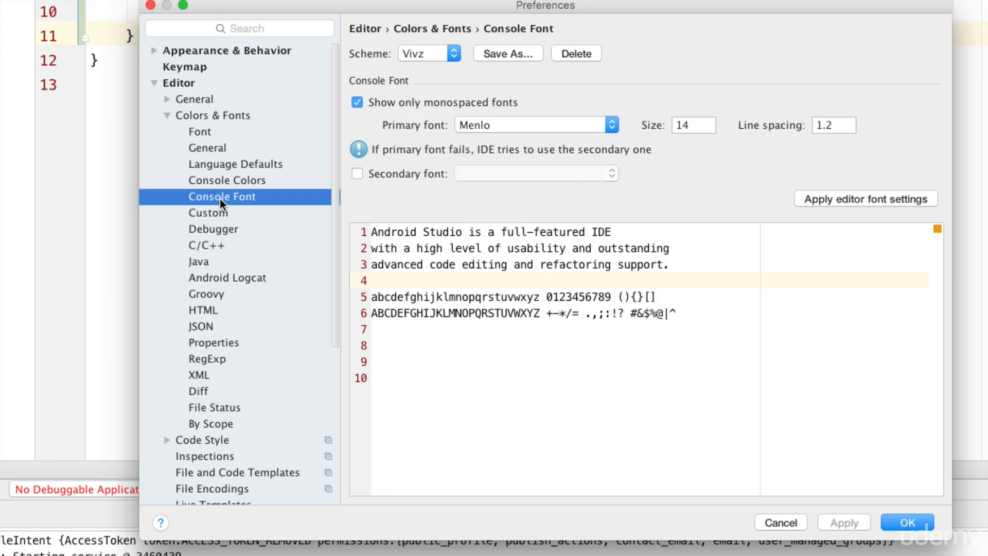
left_click(167, 116)
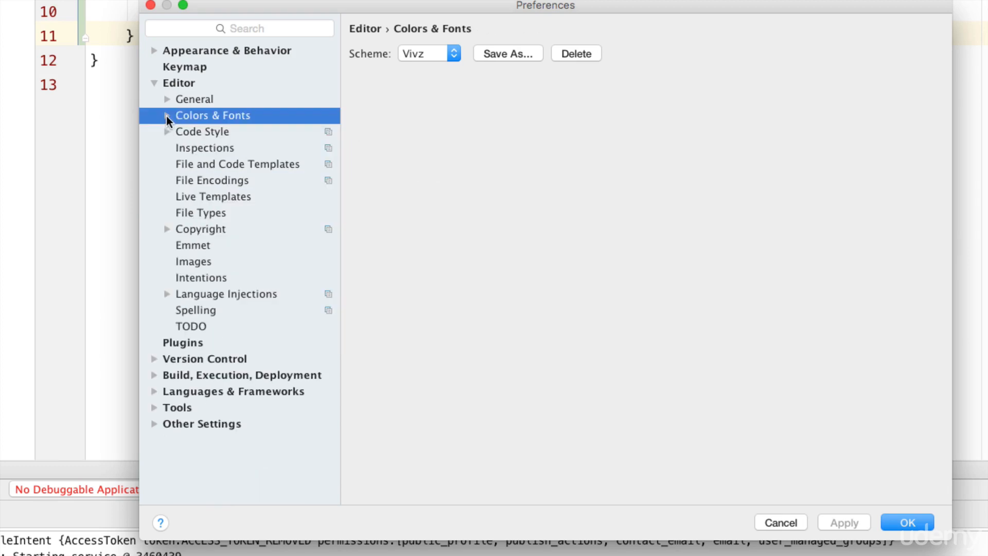
Step: Review the Java code style indent values, then the Inspections and File and Code Templates pages
left_click(218, 132)
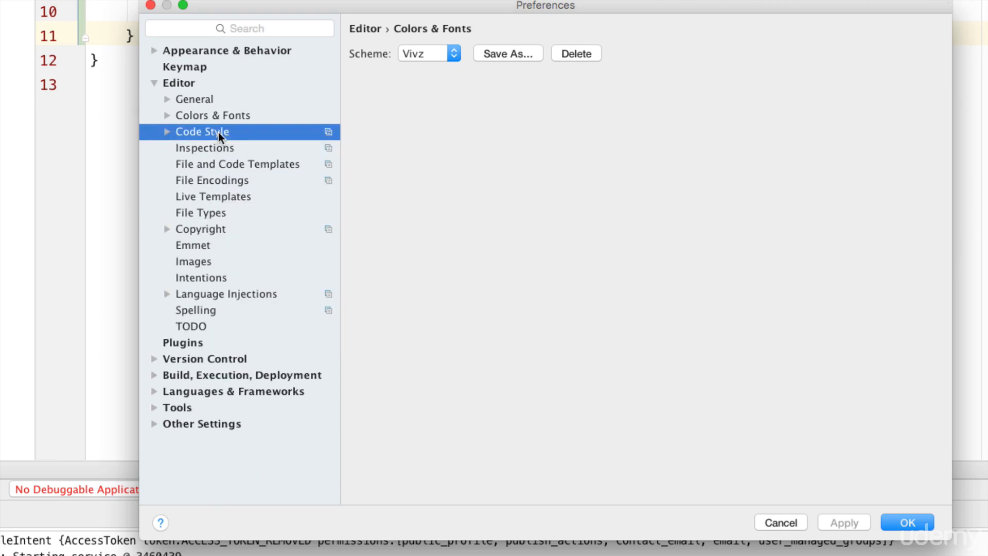
left_click(167, 132)
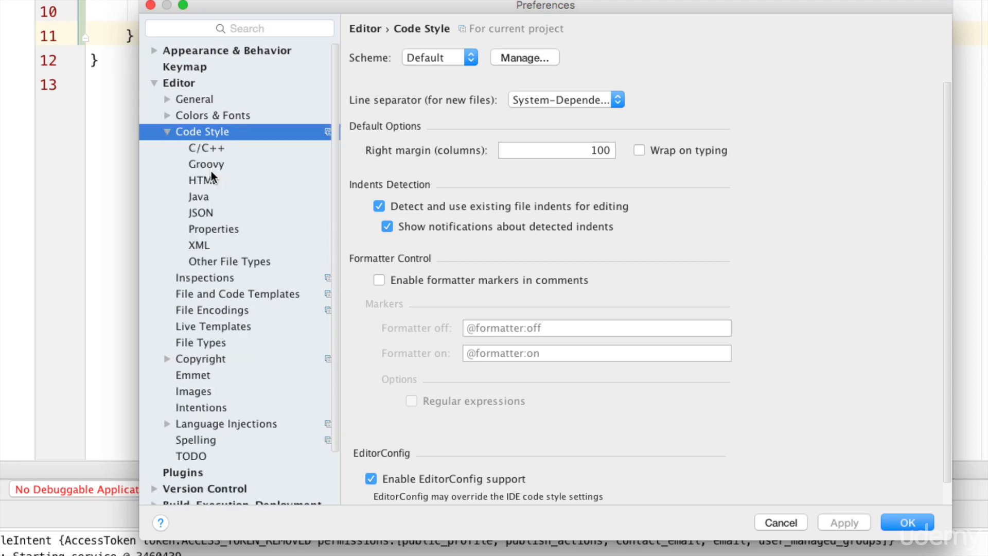
left_click(204, 196)
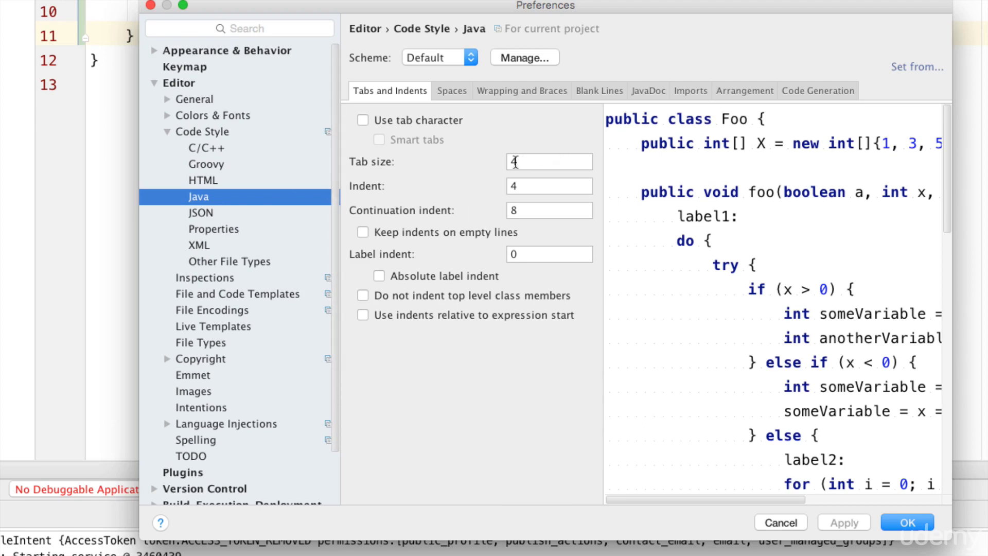
double_click(523, 186)
double_click(527, 211)
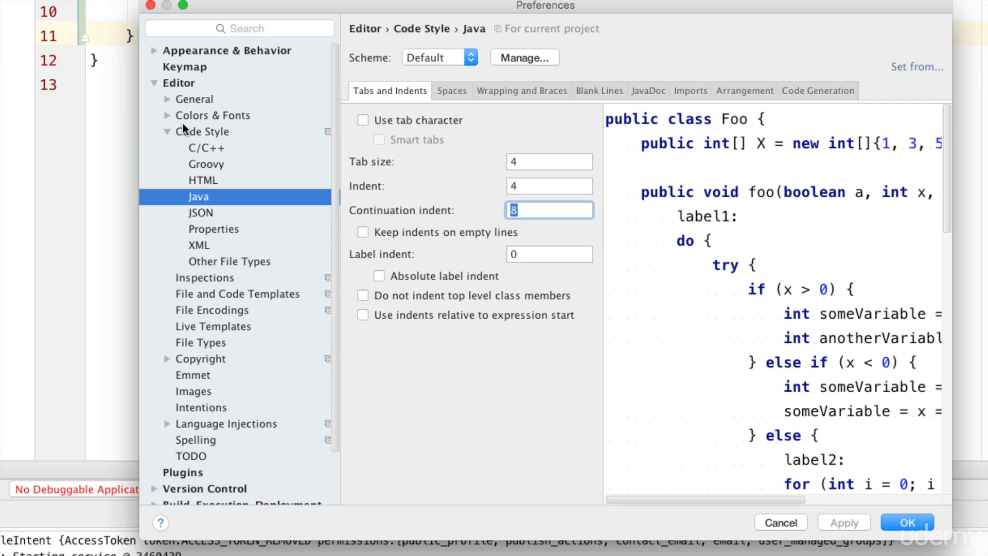
left_click(167, 133)
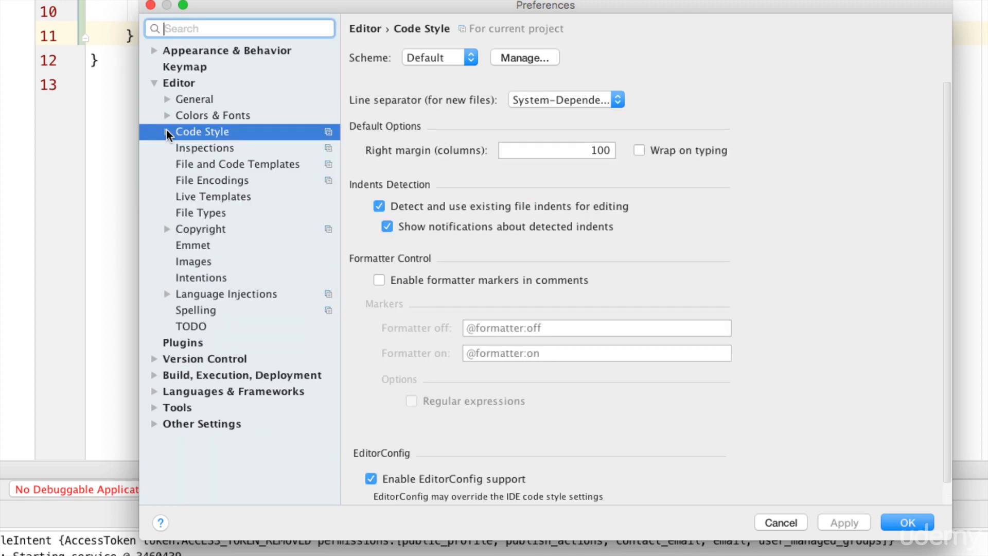
left_click(215, 150)
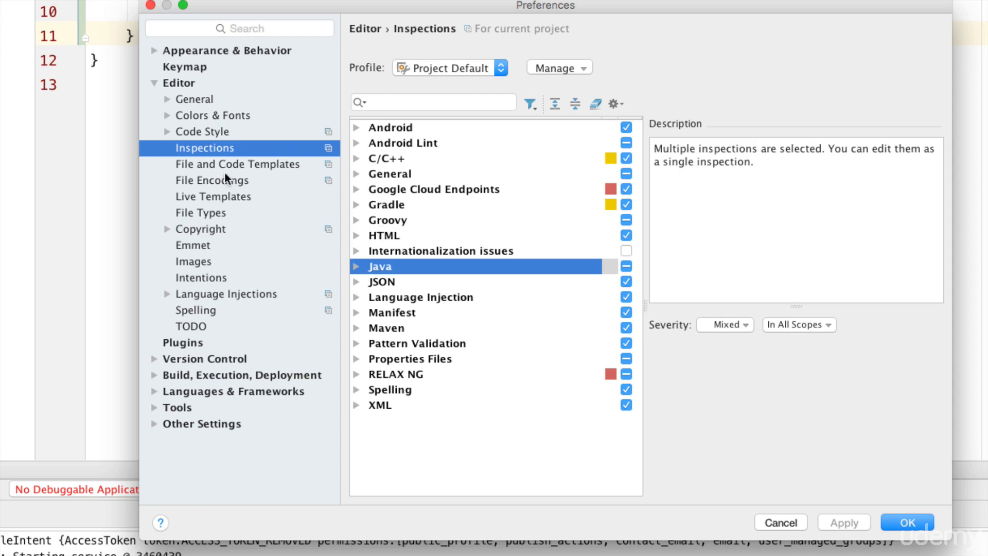
left_click(206, 164)
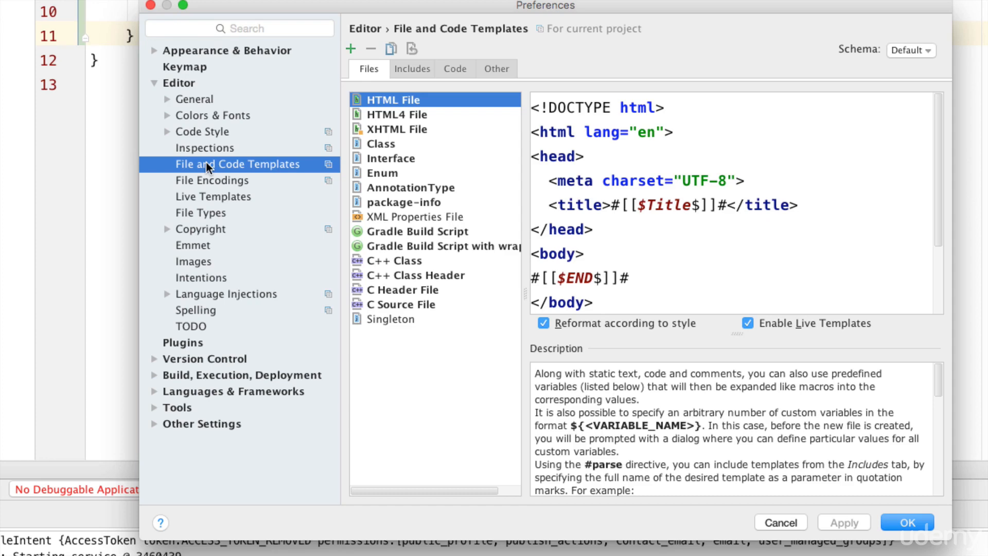
Step: View the Java Class file template, then inspect the Live Templates iterations group and close Preferences
left_click(382, 149)
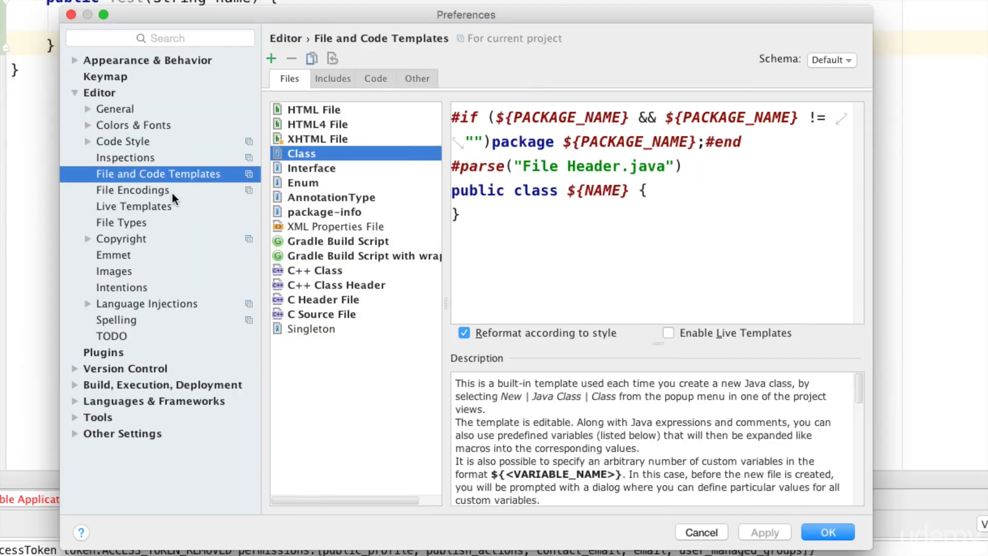
left_click(138, 207)
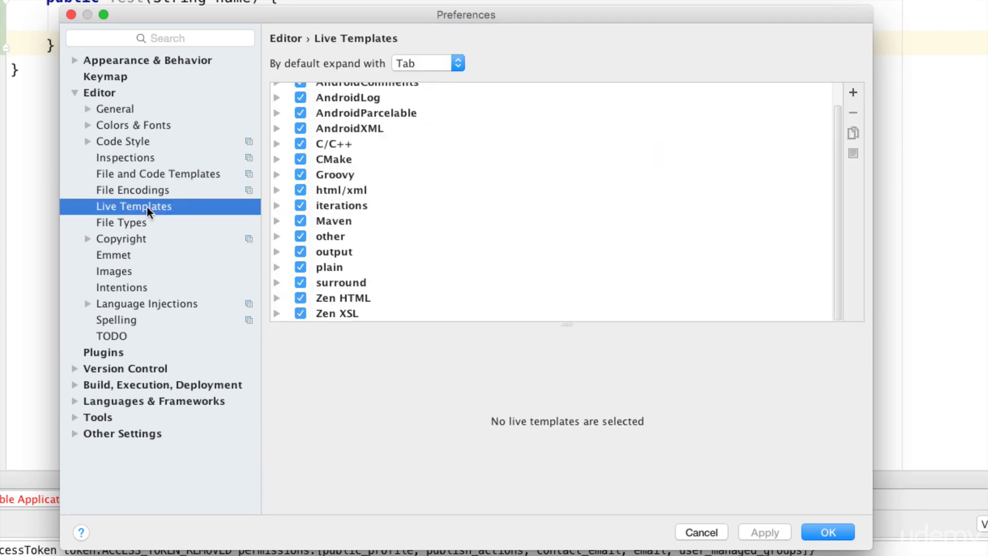
scroll(398, 221, "up", 2)
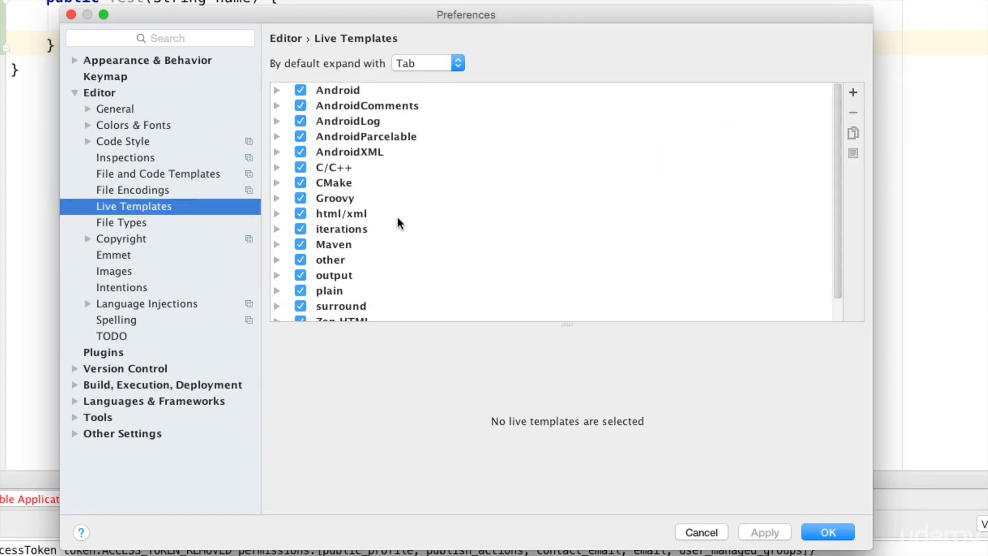
scroll(399, 223, "down", 2)
scroll(399, 222, "up", 2)
scroll(398, 222, "down", 2)
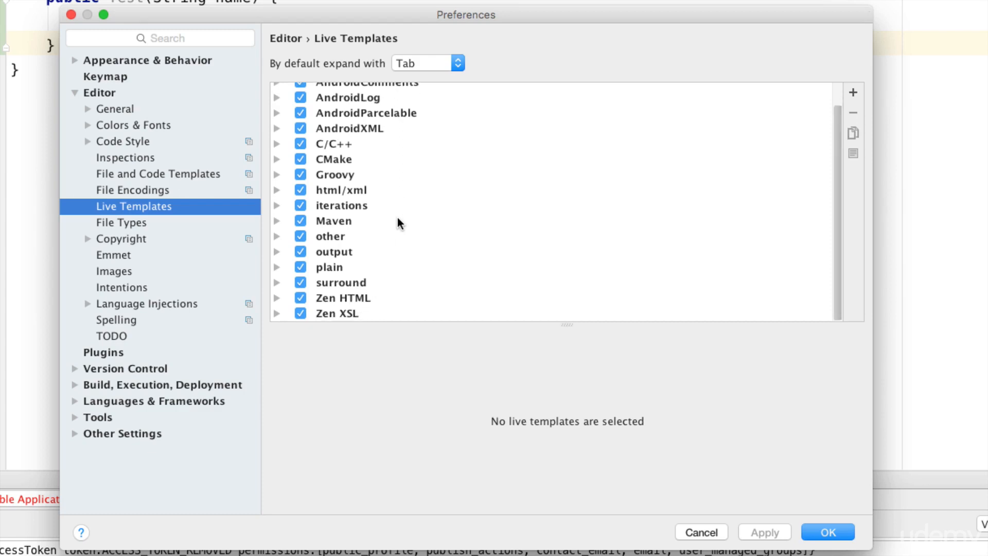
scroll(398, 222, "up", 2)
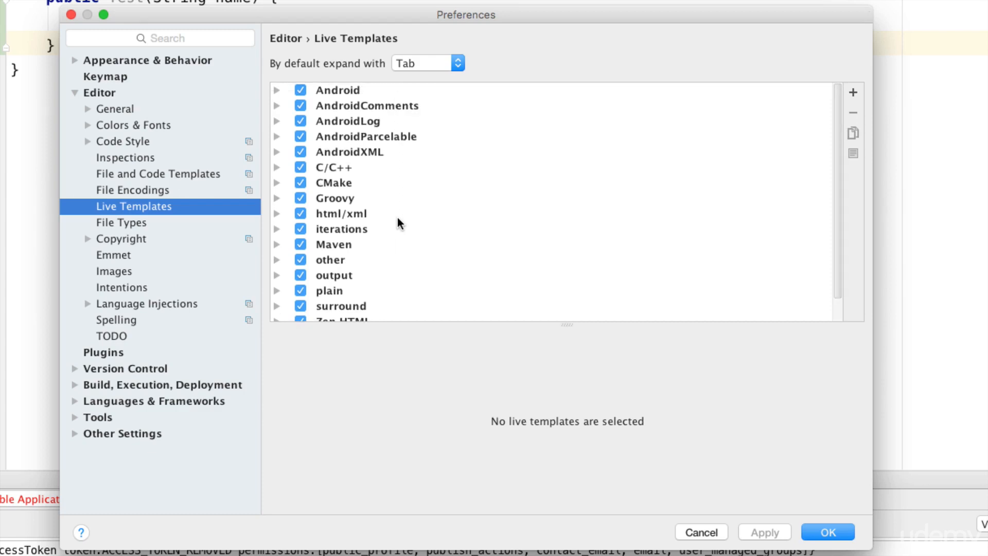
left_click(276, 229)
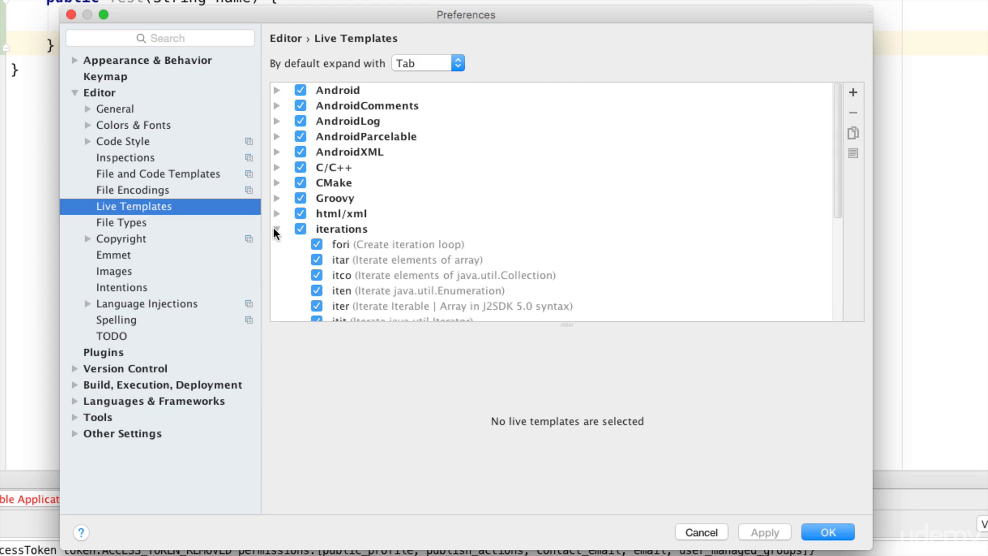
left_click(277, 230)
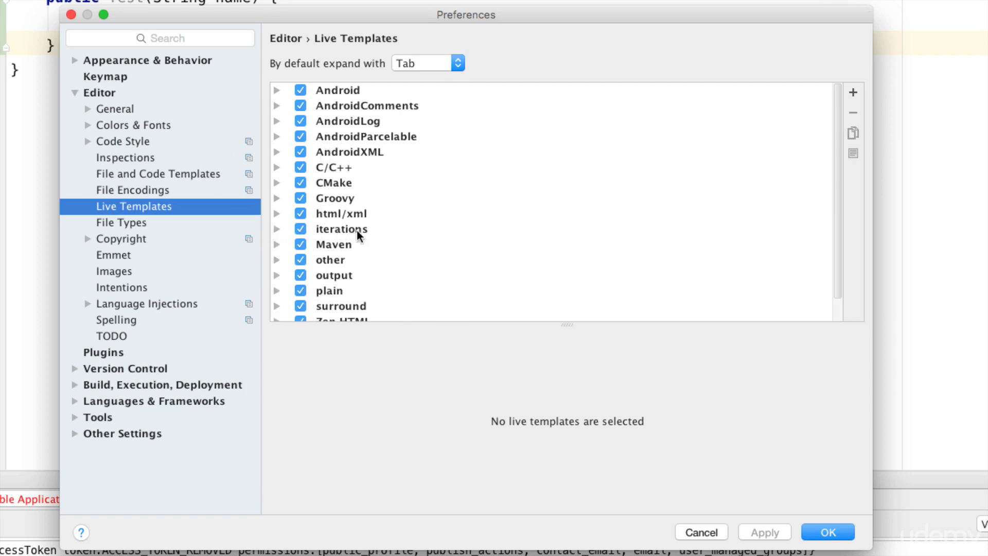
left_click(276, 228)
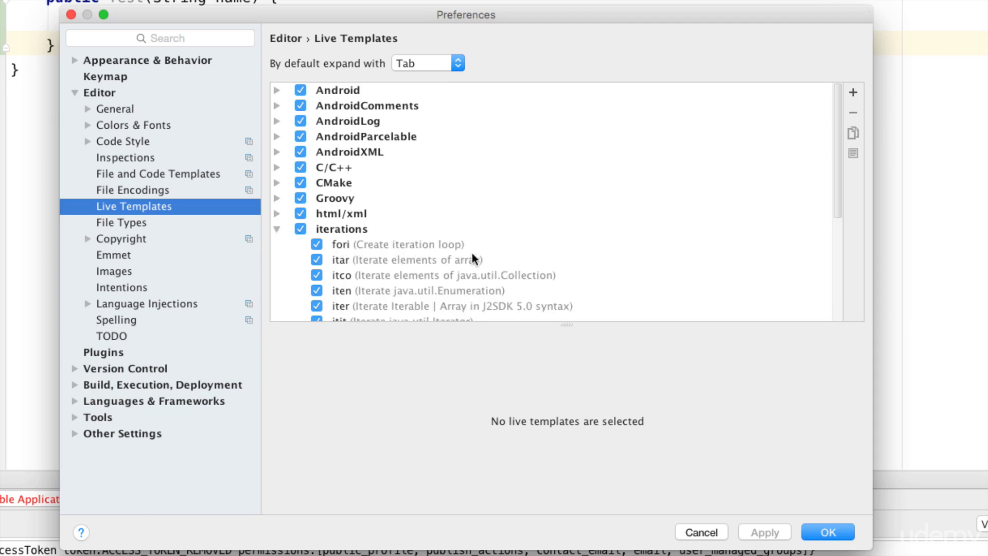
left_click(828, 532)
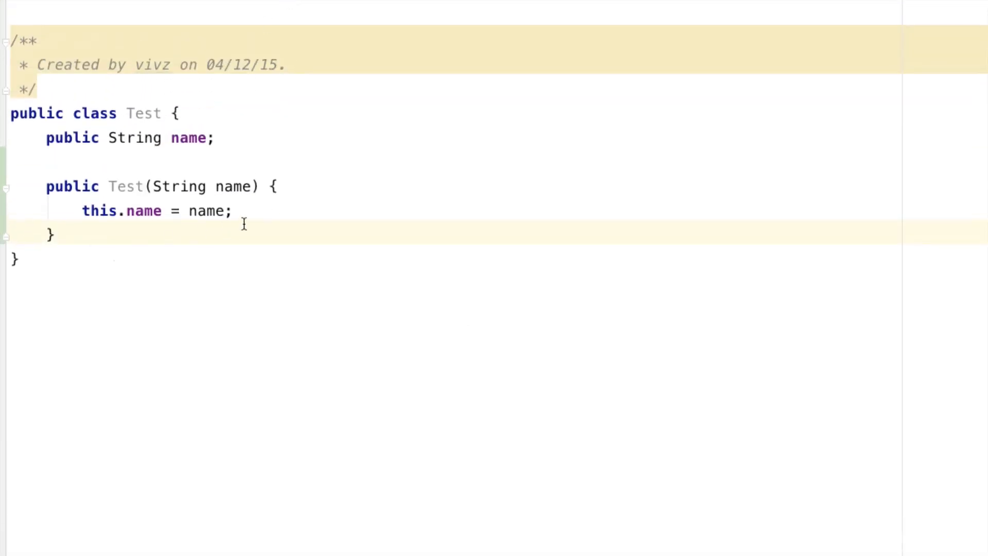
Step: Insert a fori-expanded for loop after this.name = name; in the Test constructor and select it
left_click(254, 214)
key("Return")
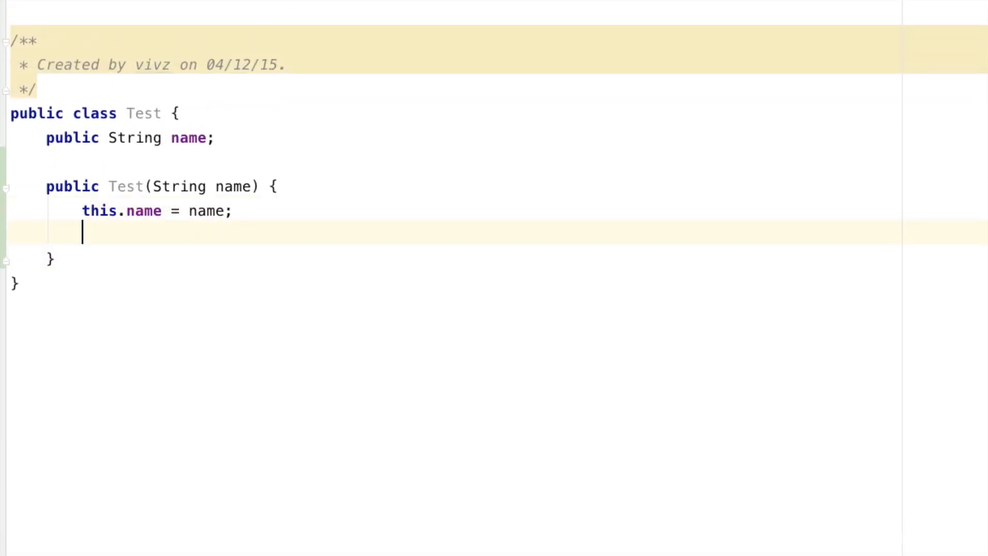
type("for")
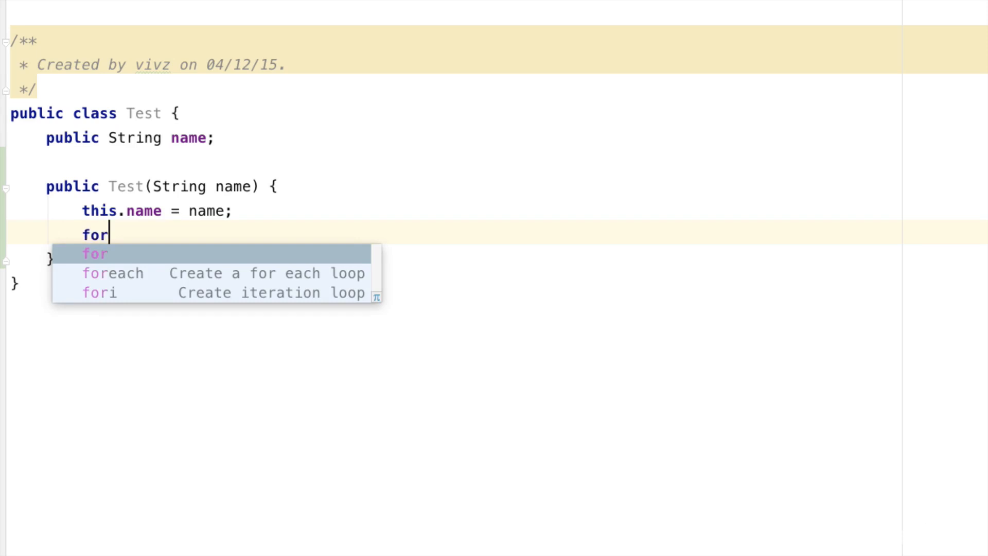
type(" (i")
key("Return")
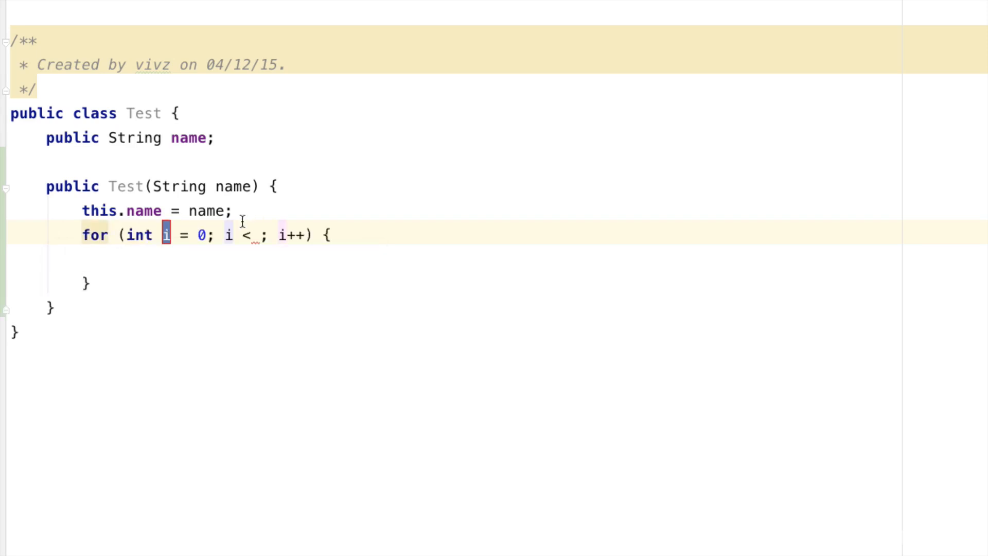
left_click_drag(121, 286, 82, 234)
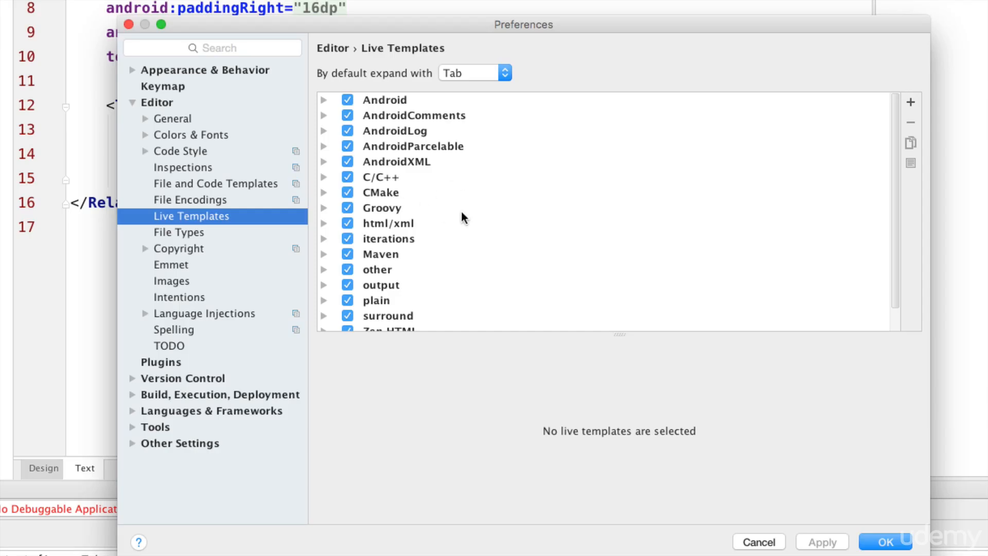
Step: Expand the Android and AndroidXML live template groups to review them, then close Preferences
scroll(463, 215, "down", 2)
scroll(463, 216, "up", 2)
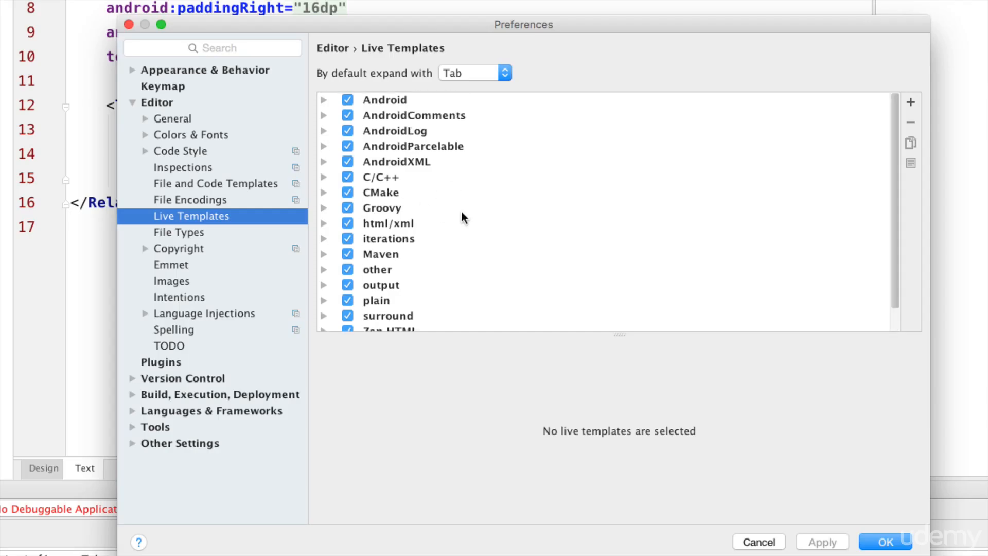
left_click(324, 100)
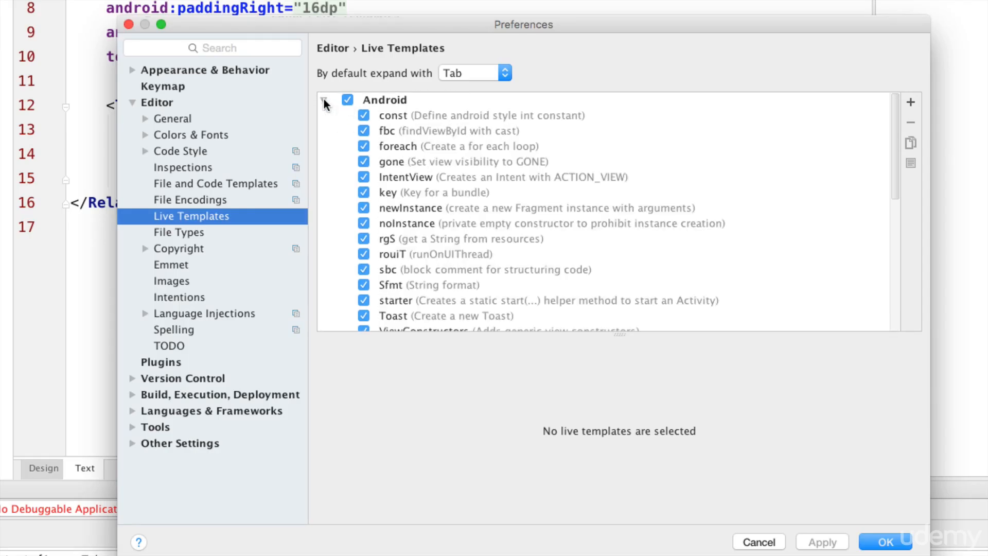
scroll(404, 186, "down", 5)
scroll(402, 184, "up", 5)
left_click(324, 101)
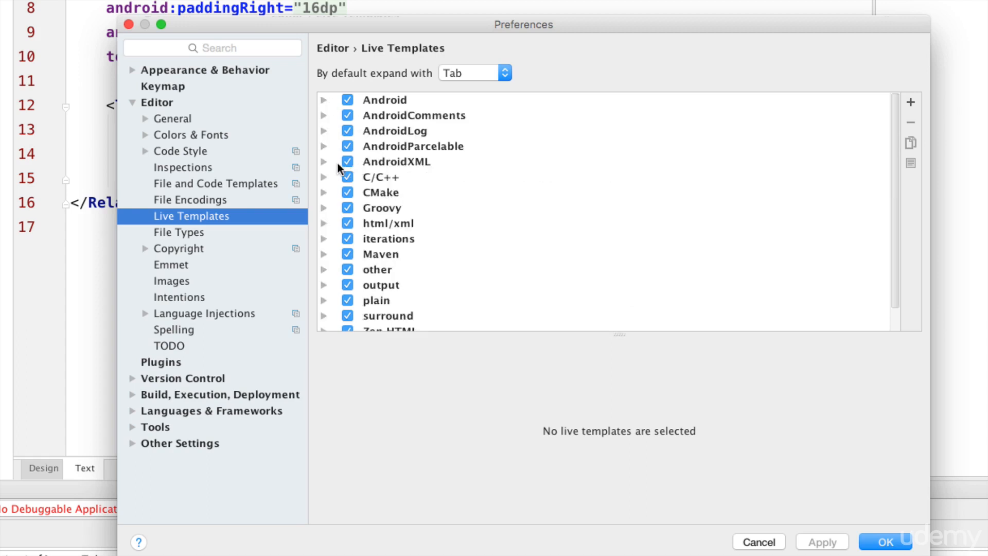
left_click(323, 162)
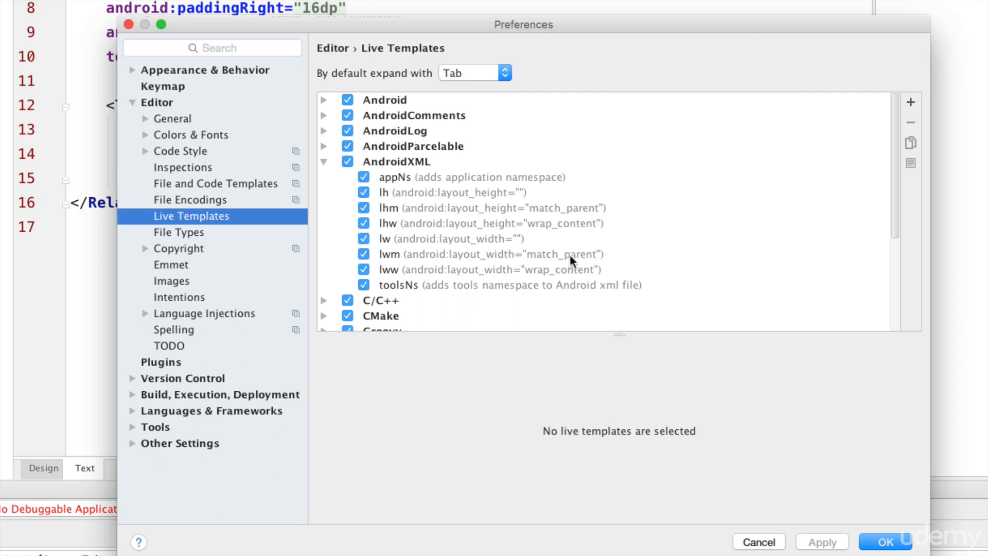
left_click(887, 544)
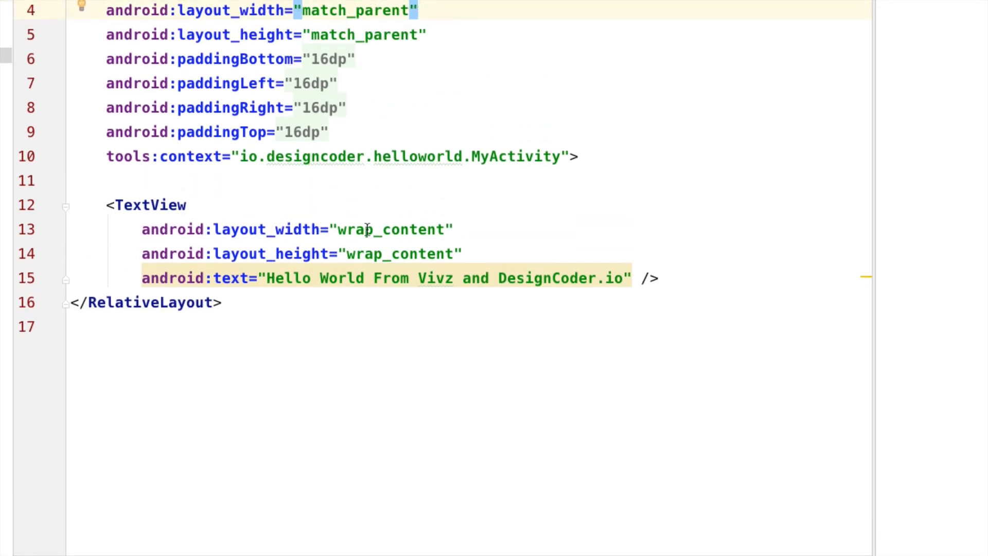
Step: Replace the TextView's width and height lines with wrap_content versions from the lww and lhw templates
left_click(473, 253)
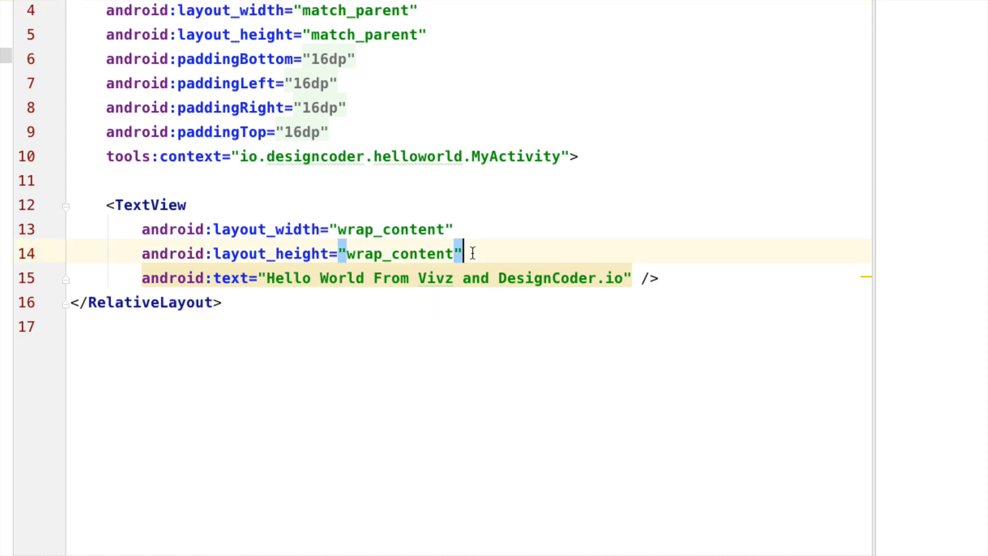
key("Up")
key("Down")
key("shift+Up")
key("super+shift+Left")
key("BackSpace")
type("lww")
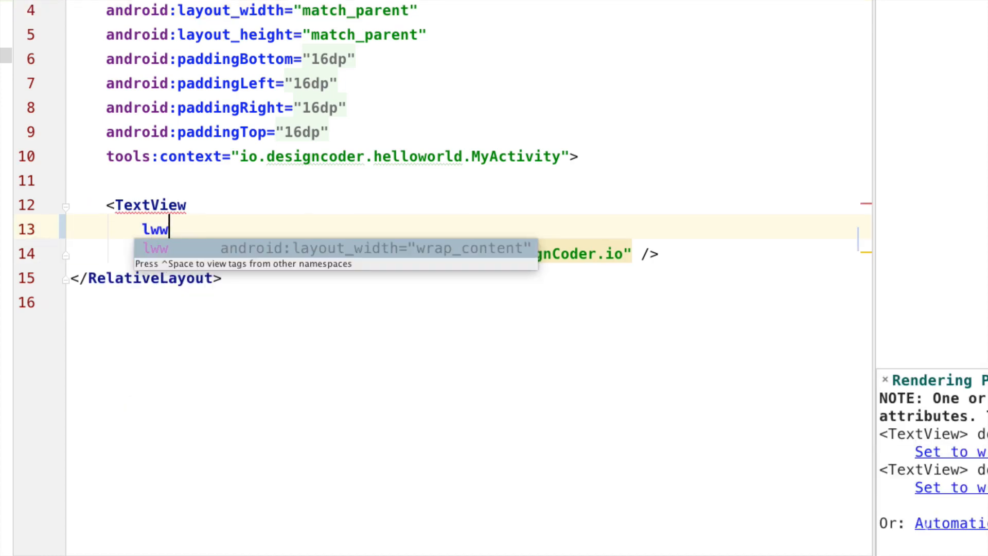
key("Return")
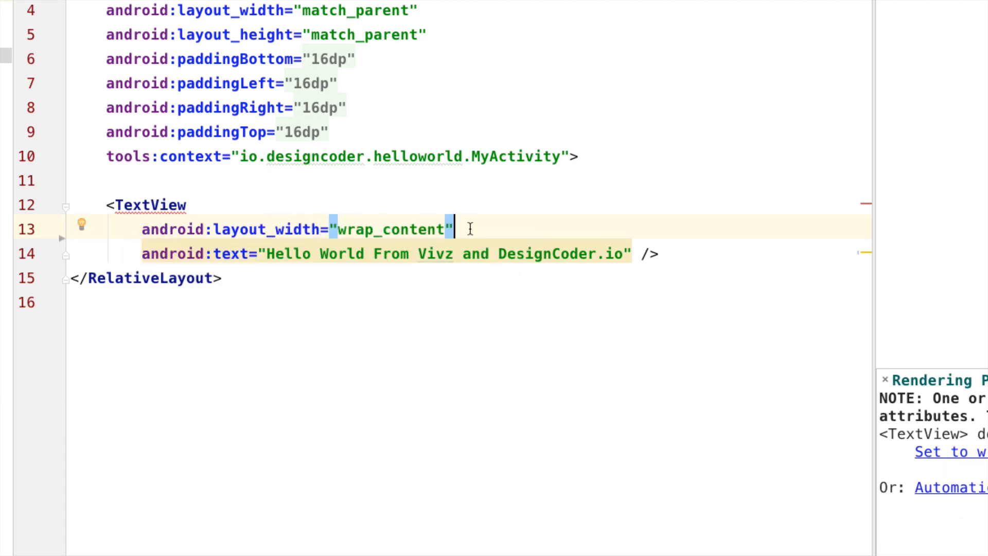
key("Return")
type("lhw")
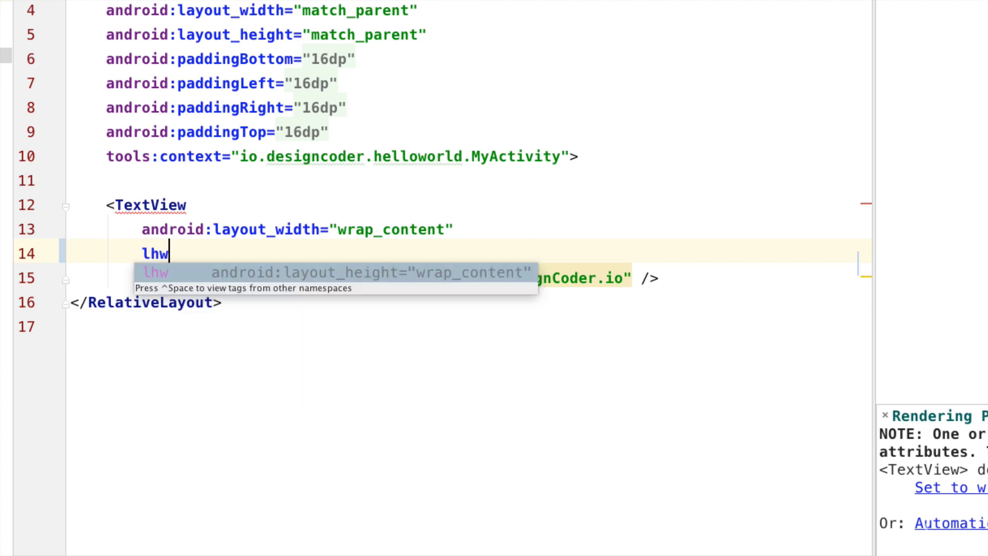
key("Return")
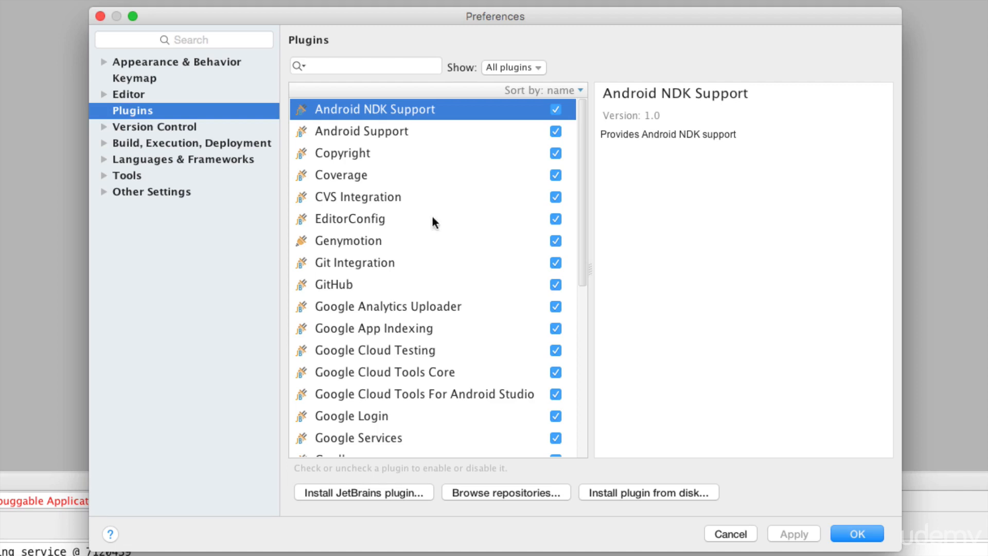
Step: Look over the Browse Repositories plugin list, then close it and Preferences
left_click(495, 493)
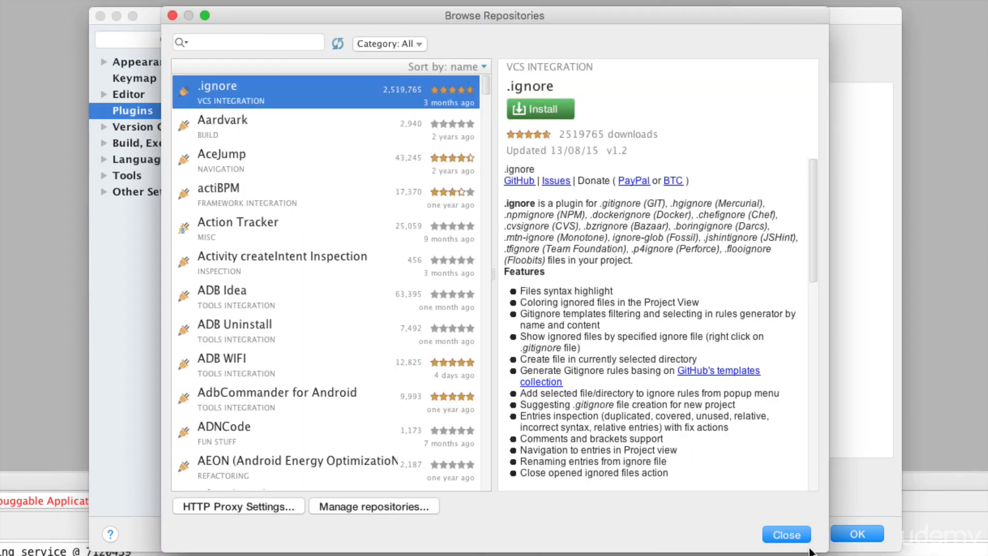
left_click(785, 534)
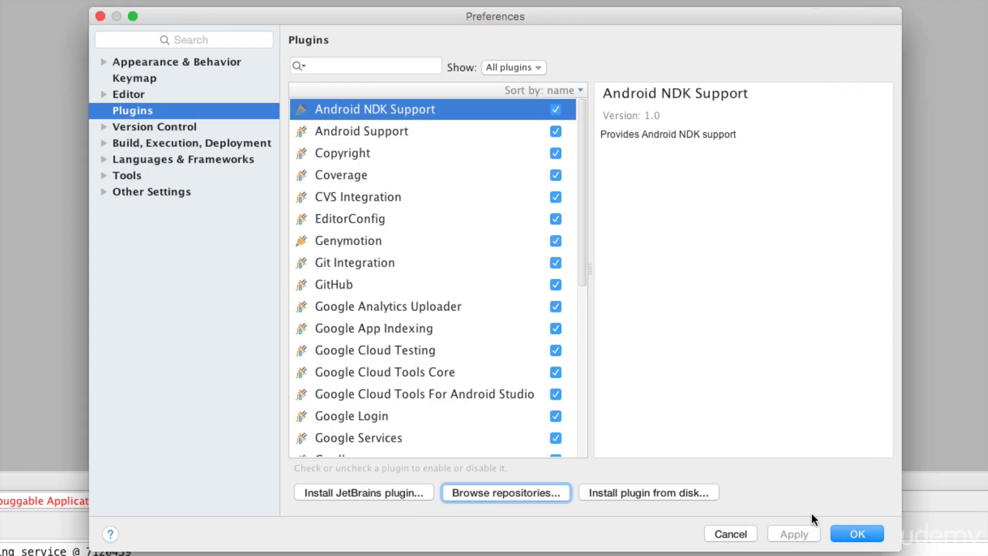
left_click(843, 533)
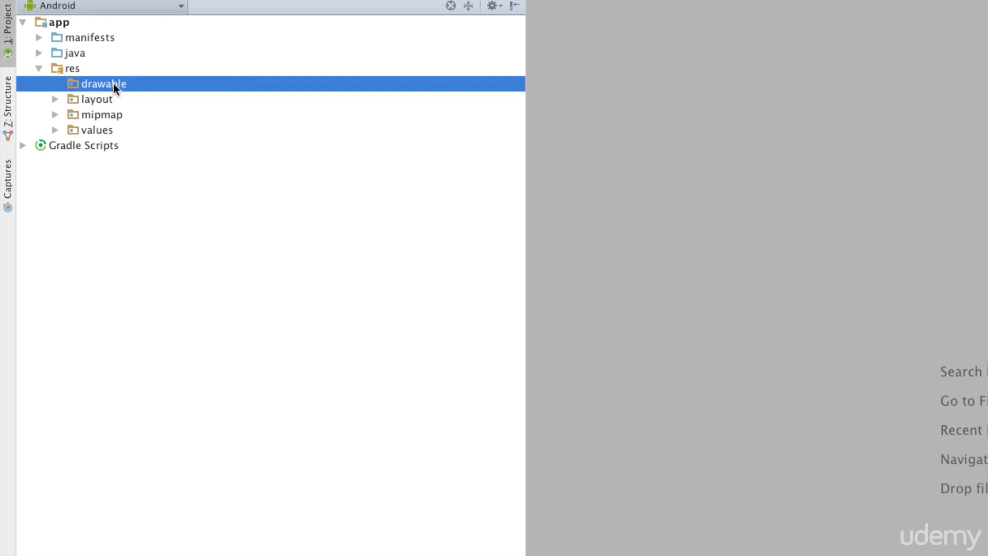
right_click(114, 84)
mouse_move(260, 97)
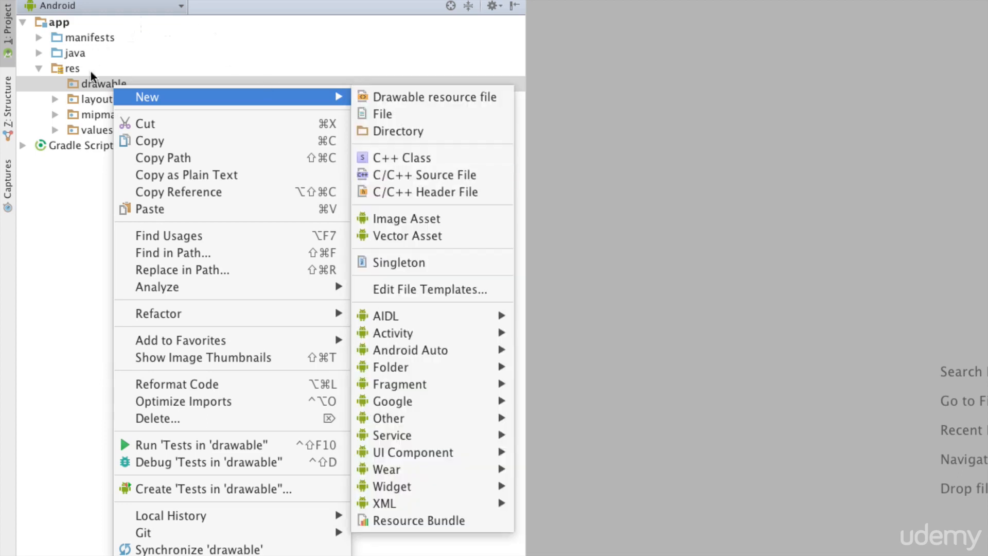
left_click(619, 175)
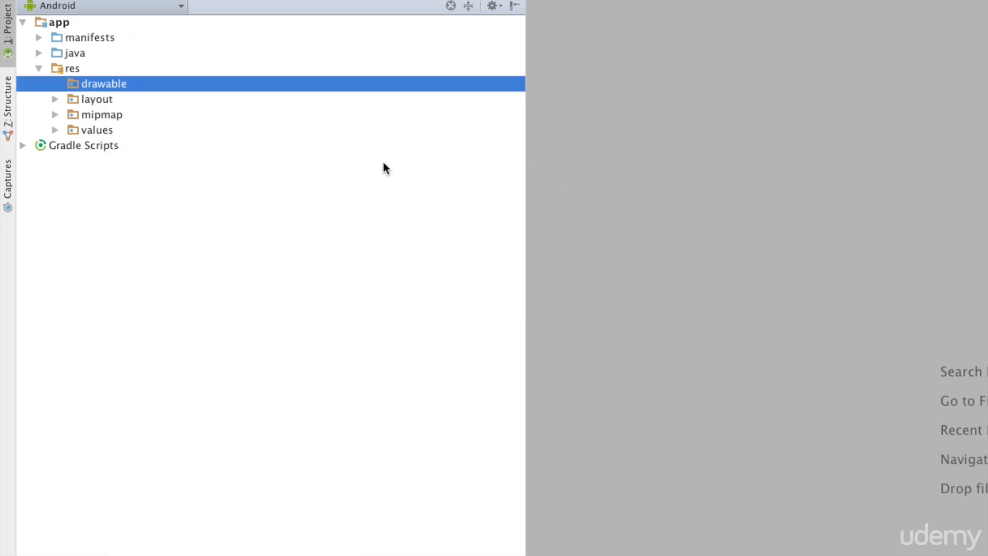
Step: Find Android Drawable Importer in the online plugin repository and install it
left_click(66, 10)
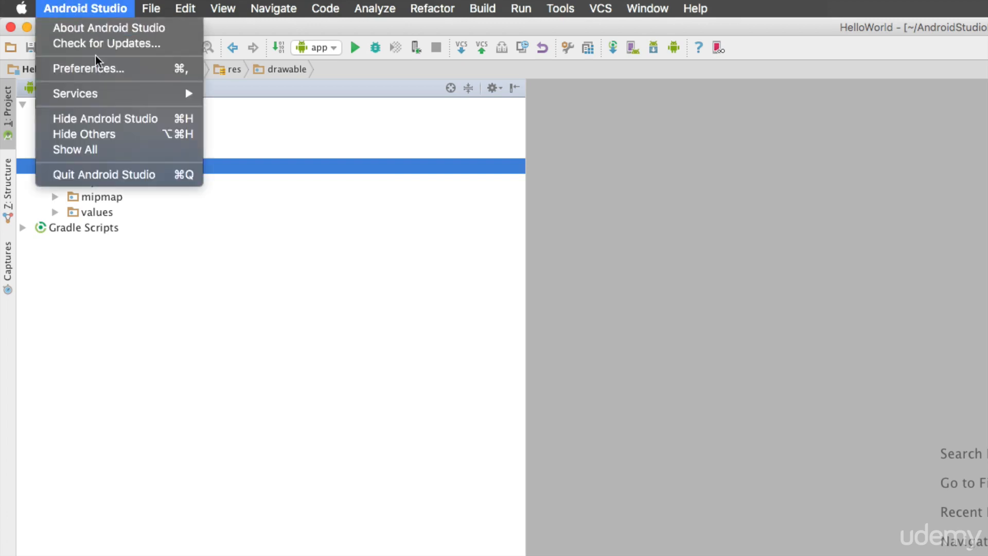
left_click(97, 67)
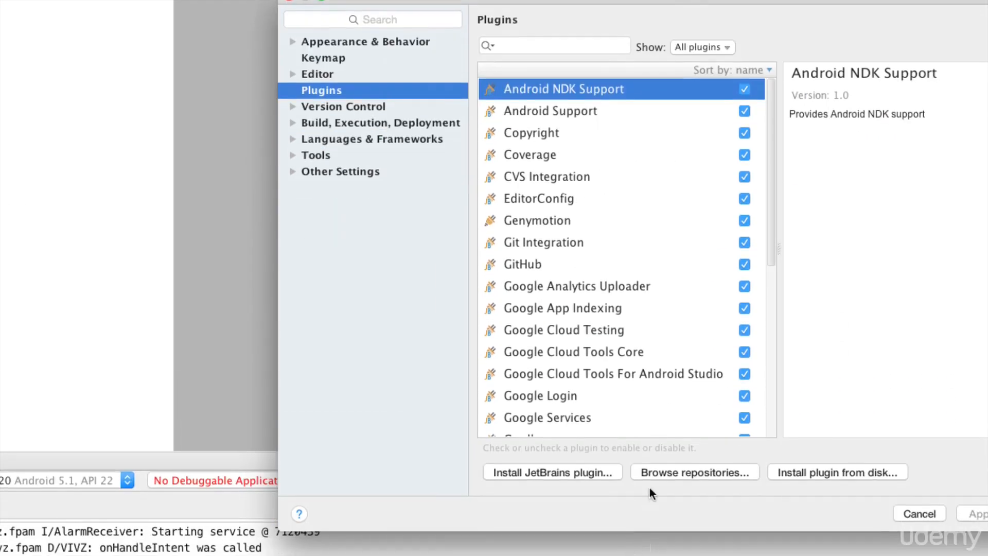
left_click(659, 474)
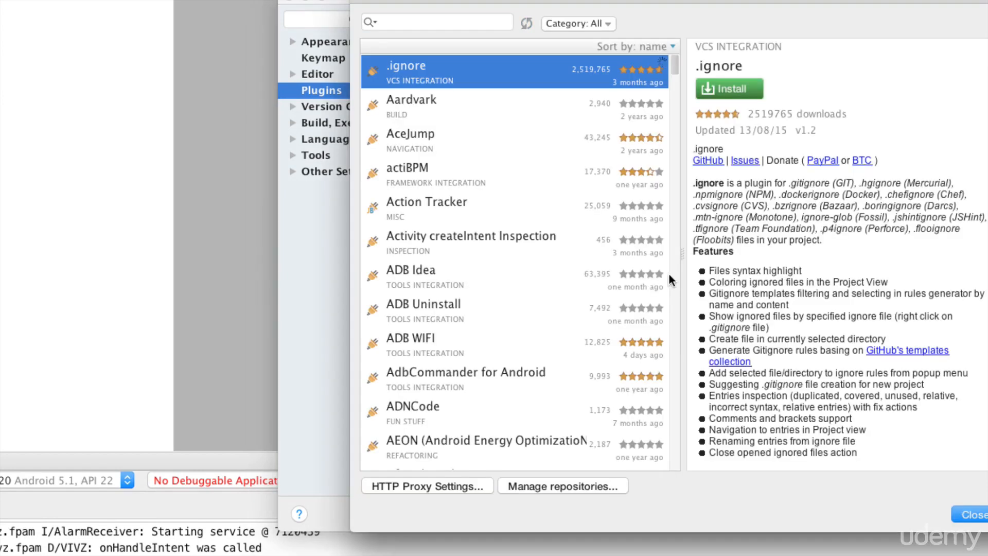
scroll(548, 229, "down", 5)
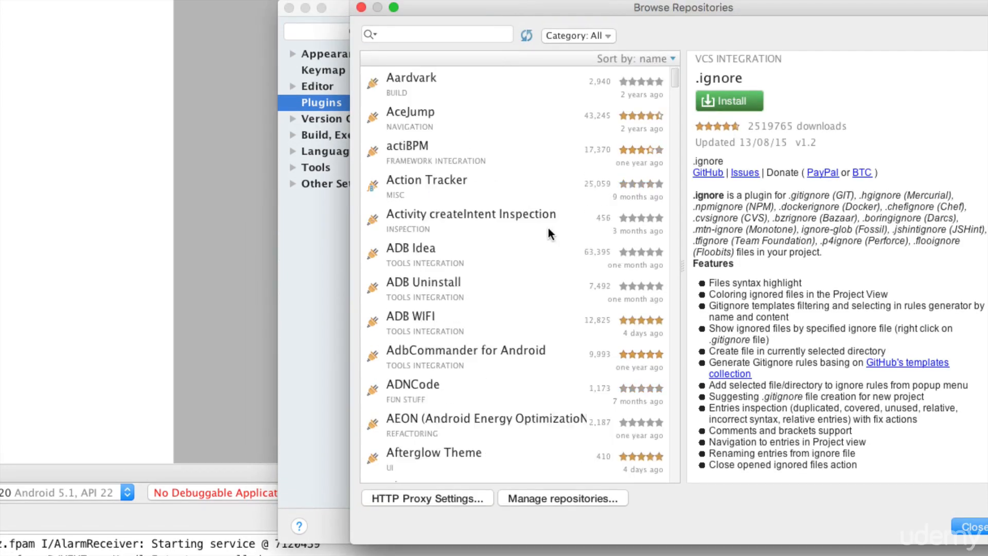
scroll(548, 232, "down", 2)
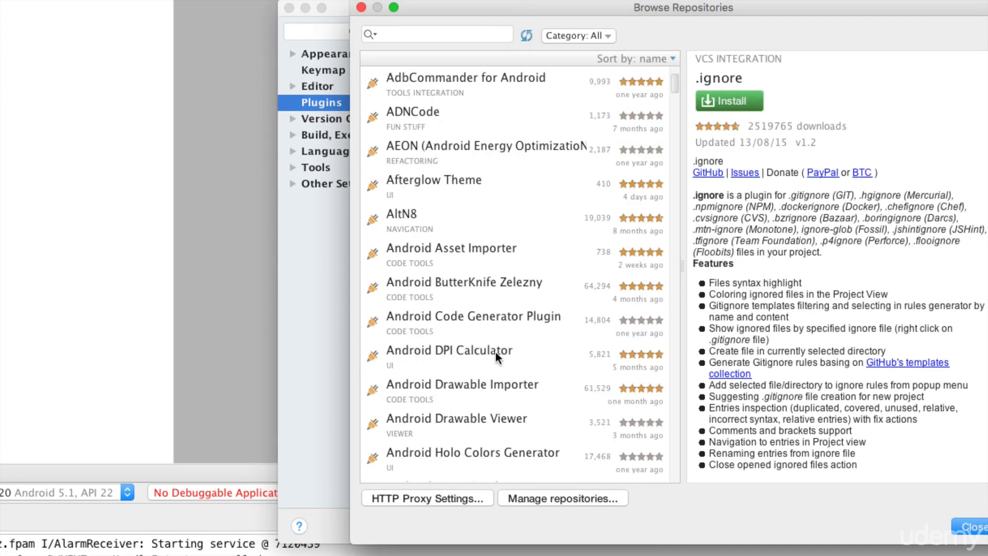
left_click(467, 391)
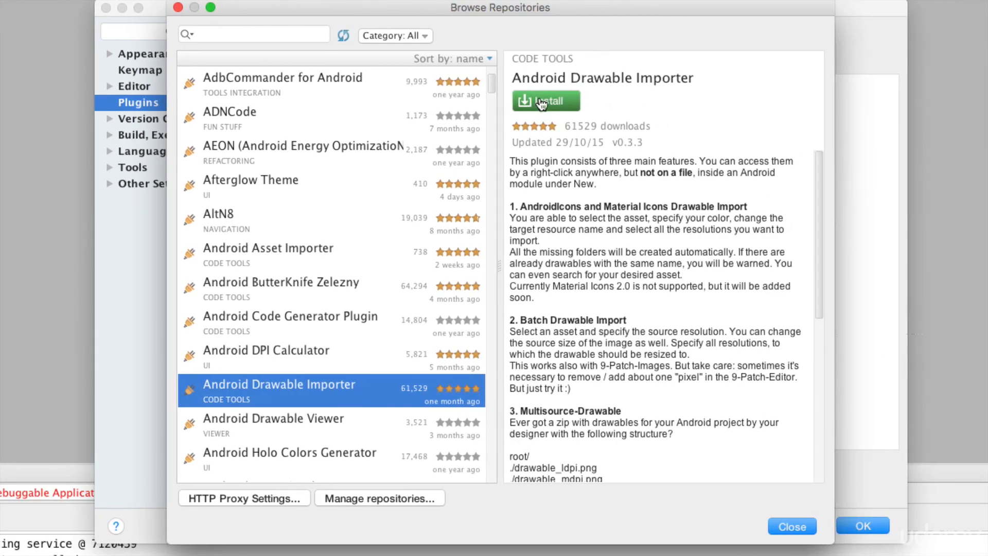
left_click(563, 100)
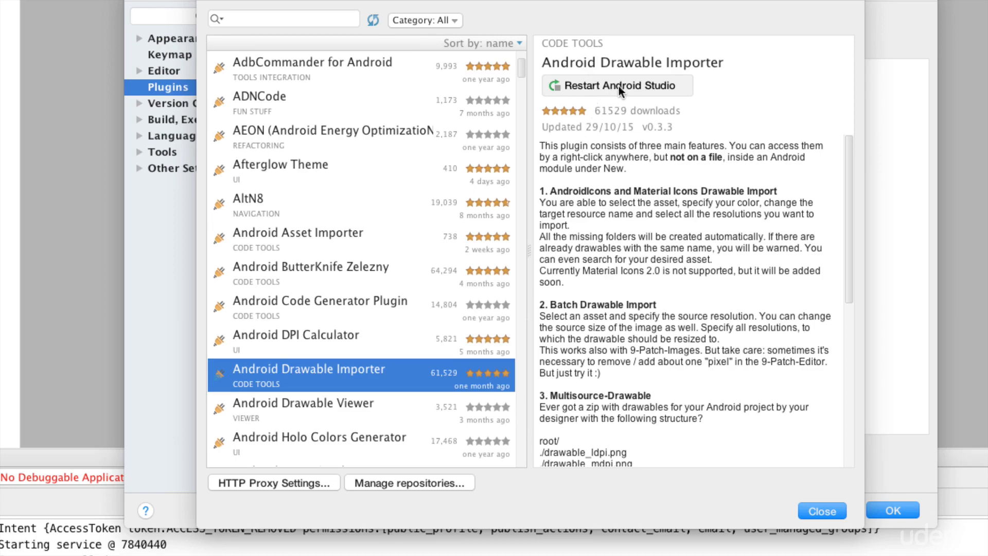
Step: Apply the plugin change, restart Android Studio, and select the drawable folder
left_click(618, 86)
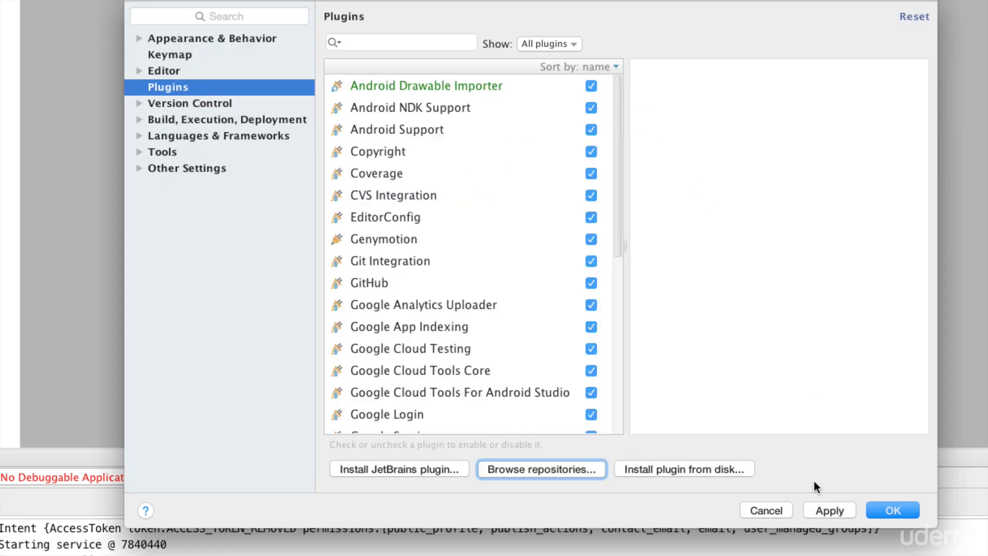
left_click(829, 510)
left_click(892, 510)
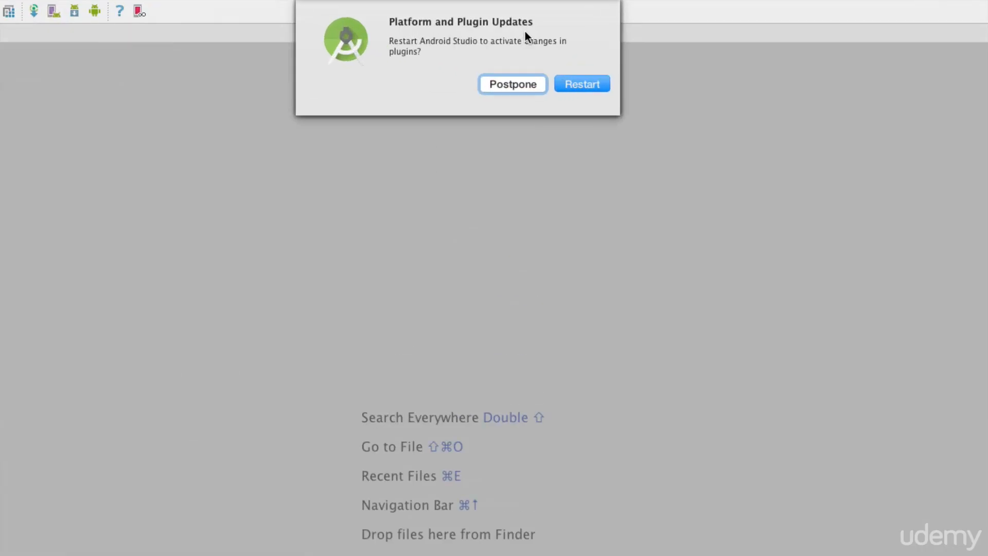
left_click(566, 85)
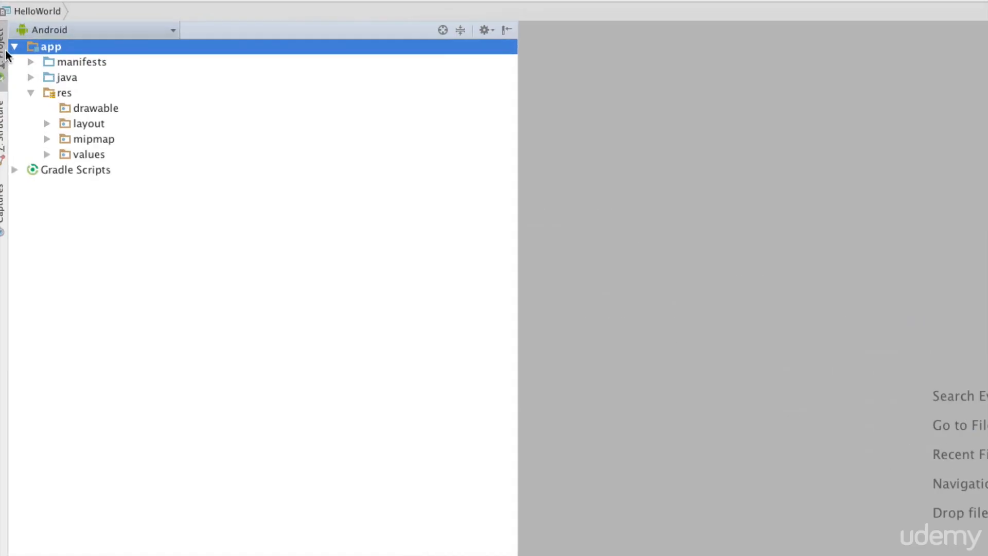
left_click(52, 79)
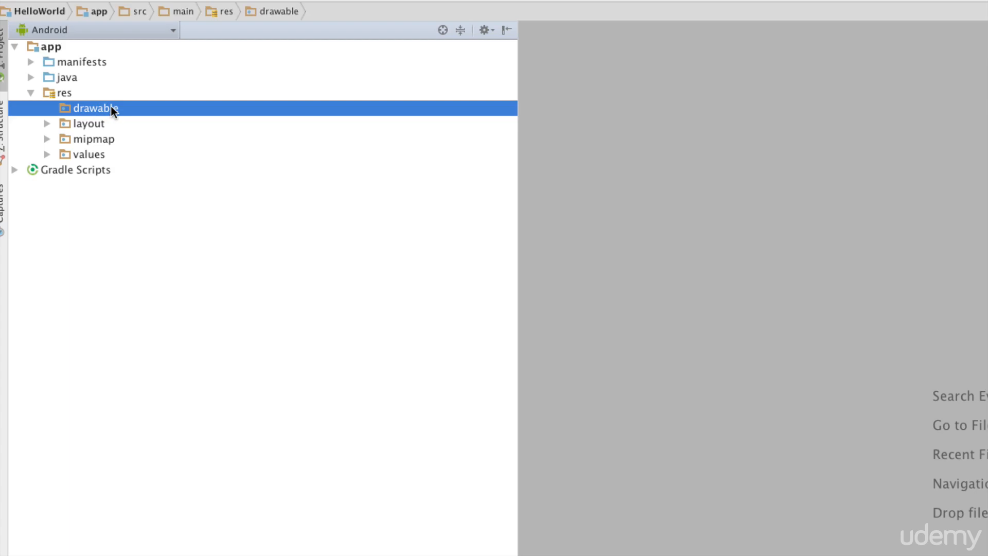
Step: Use Icon Pack Drawable Importer on drawable to import ic_action_alarm in blue_light
right_click(111, 106)
mouse_move(217, 117)
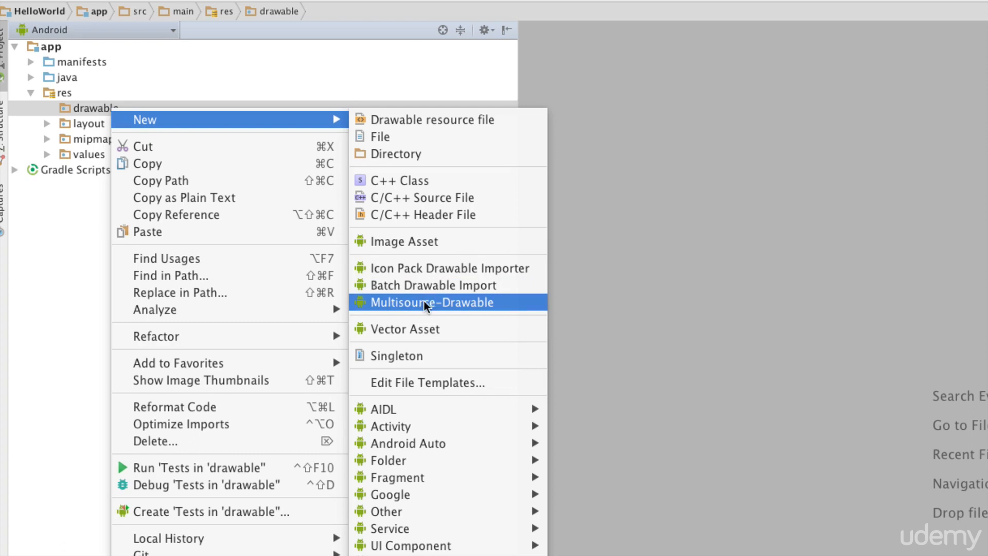
left_click(424, 271)
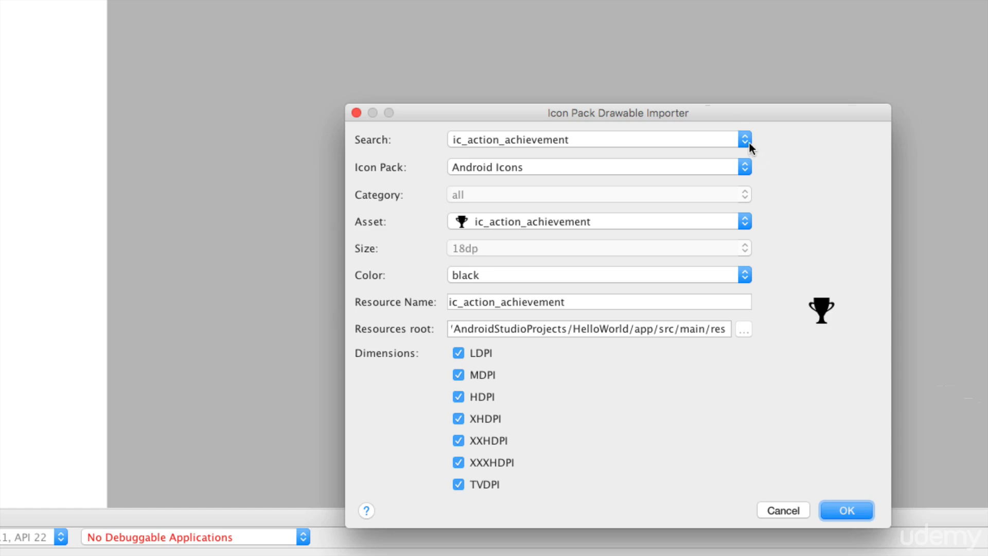
left_click(749, 143)
scroll(706, 206, "down", 10)
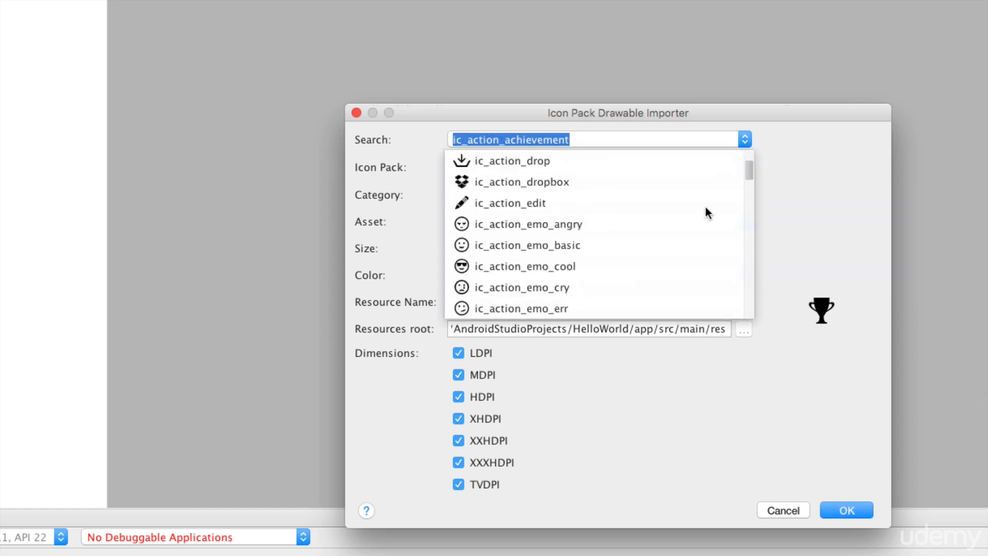
scroll(706, 207, "down", 10)
scroll(706, 207, "up", 20)
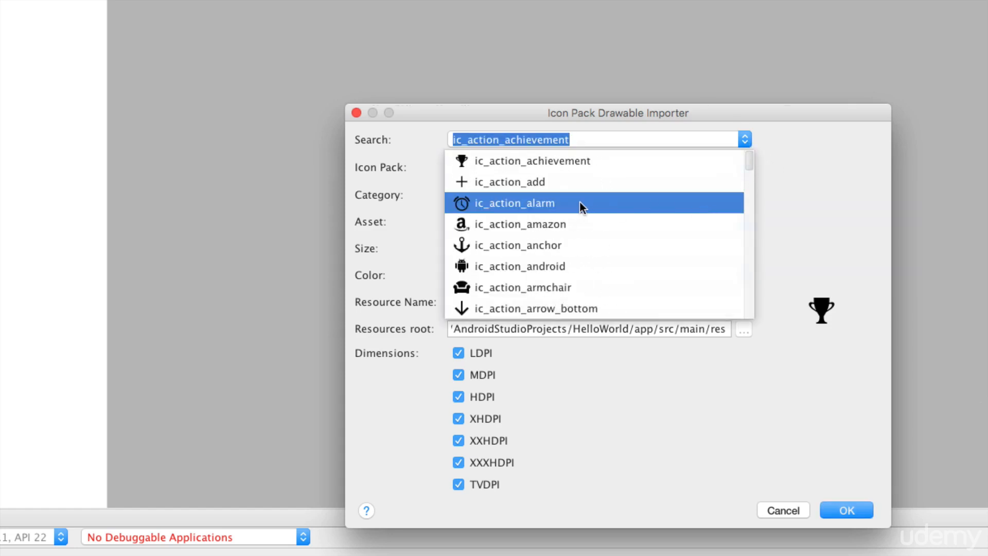
left_click(579, 203)
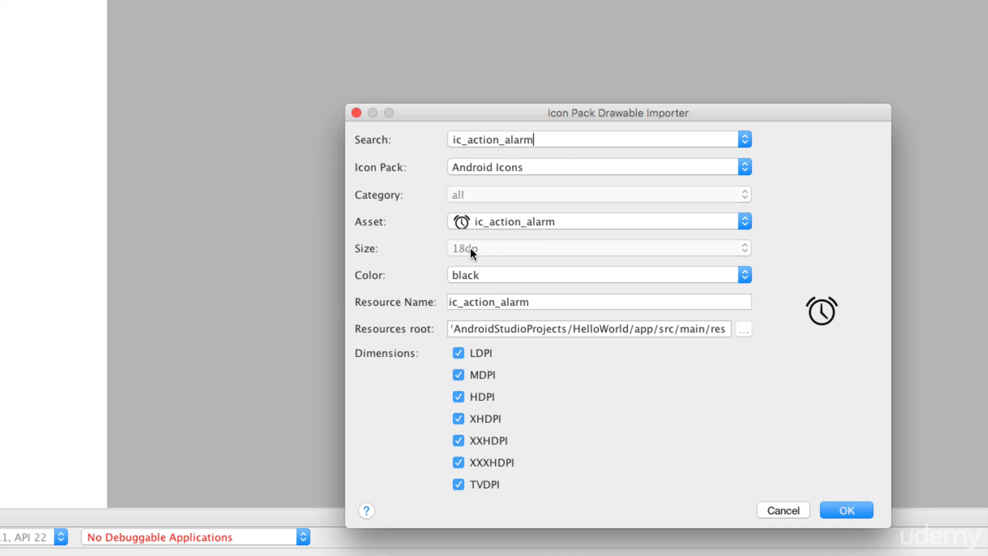
left_click(746, 275)
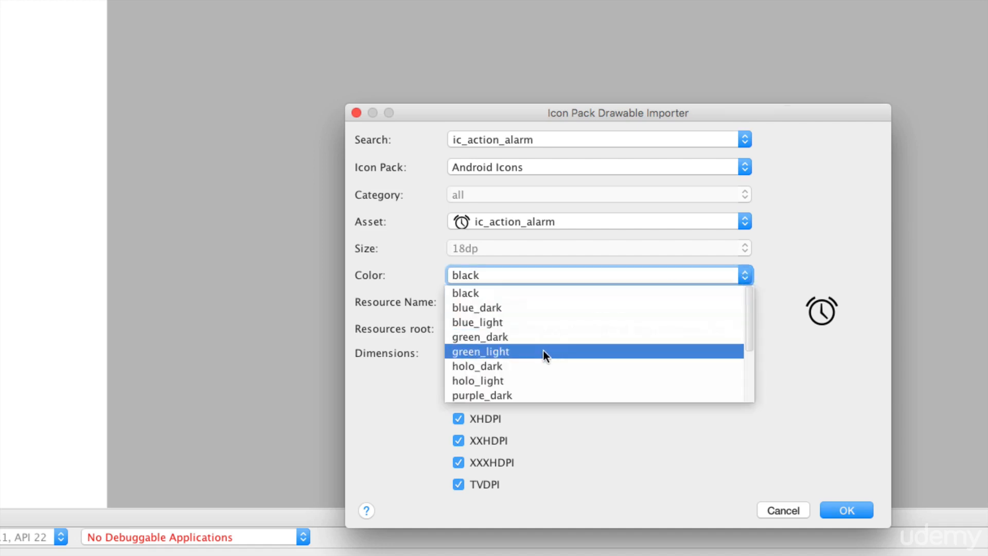
left_click(595, 323)
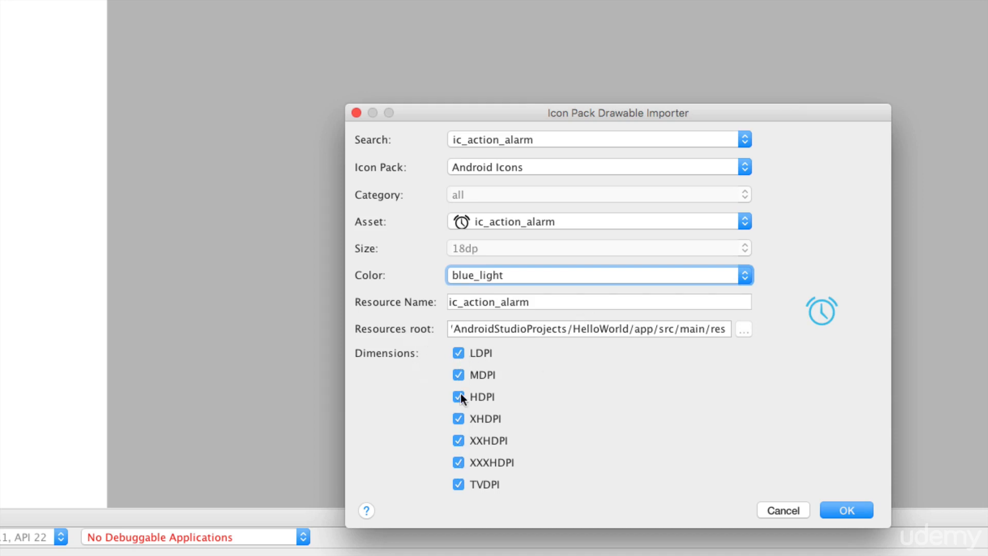
left_click(835, 503)
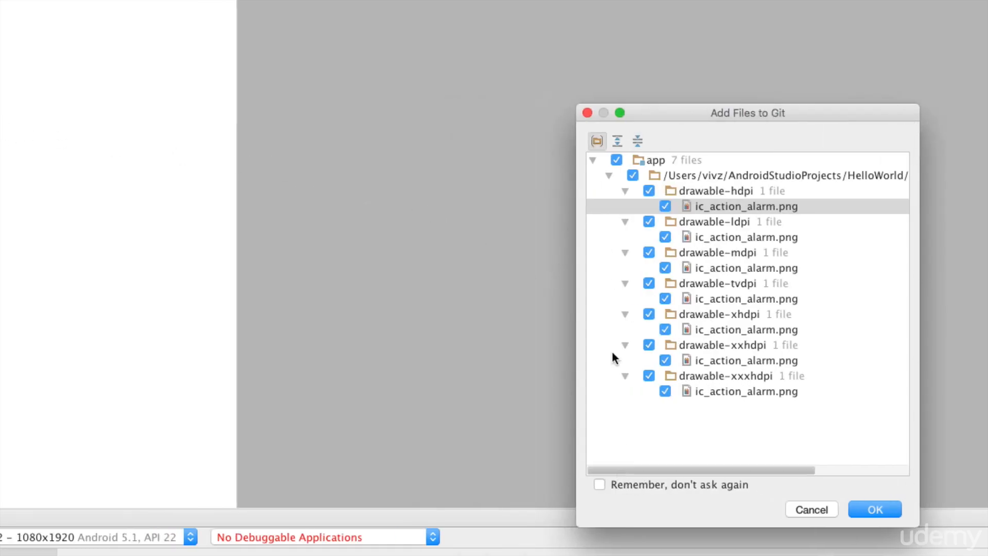
Step: Add the seven icon PNGs to Git, then preview and close the hdpi ic_action_alarm file
left_click(874, 510)
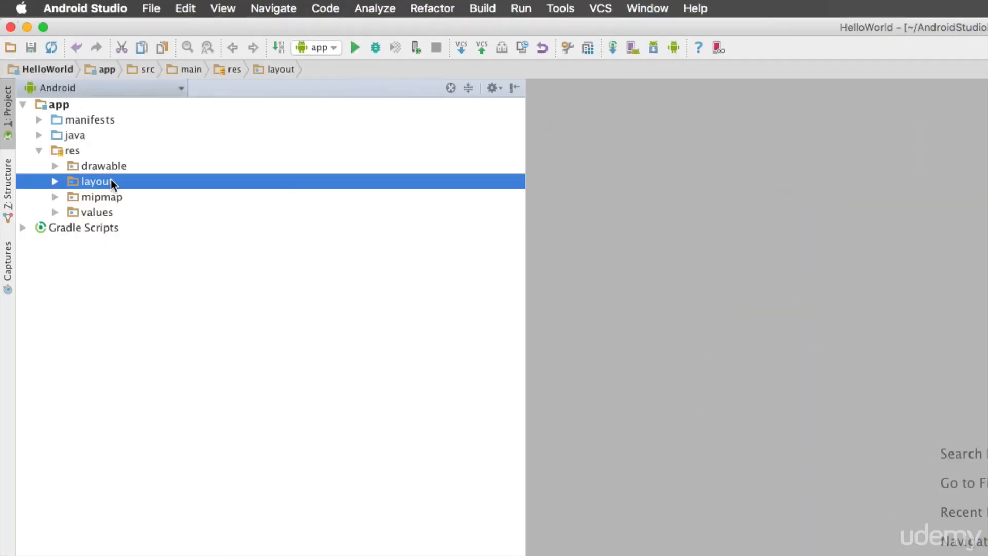
left_click(109, 169)
double_click(109, 169)
left_click(169, 183)
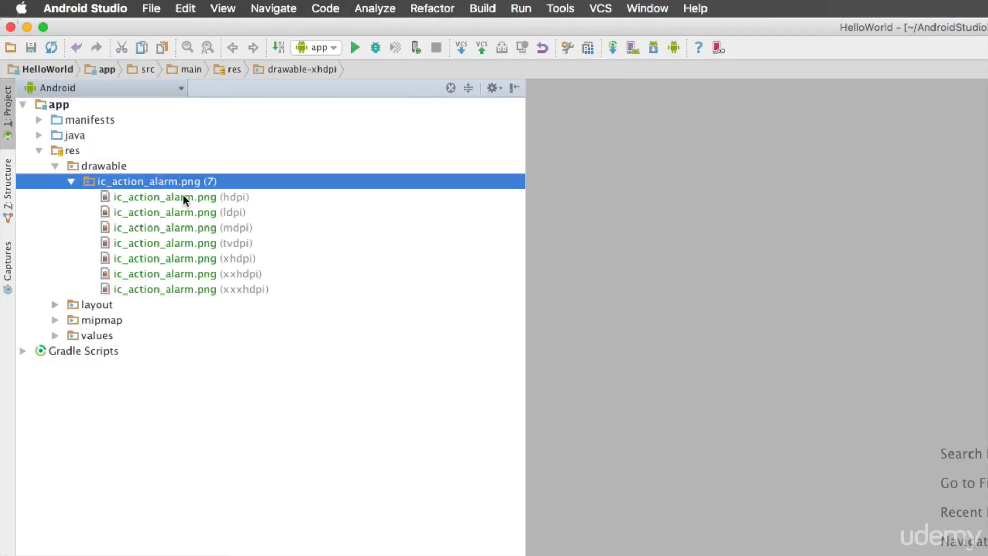
left_click(183, 198)
key("Down")
key("Down")
left_click(201, 198)
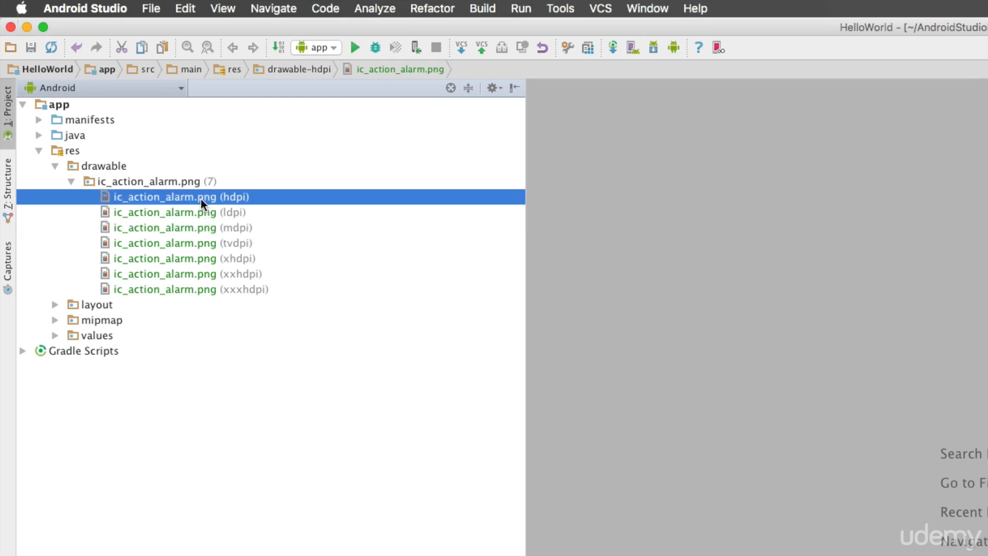
double_click(204, 199)
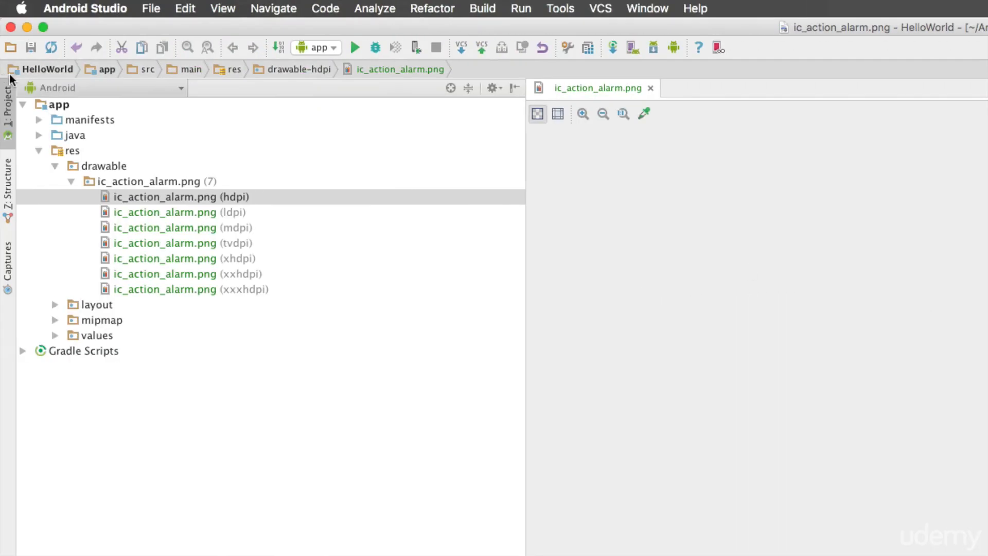
left_click(650, 88)
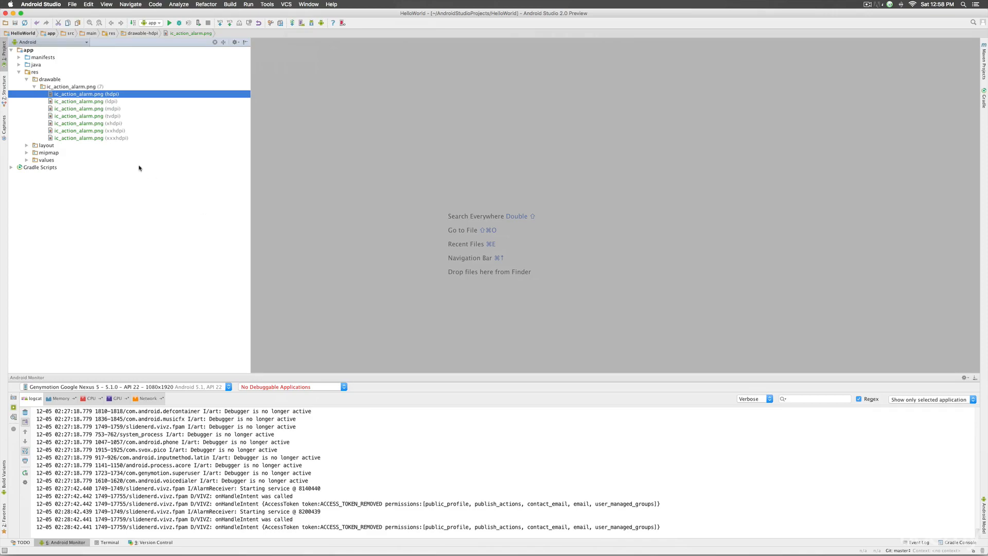
Step: Open Preferences and look through the Version Control mapping and GitHub account settings
key("super+comma")
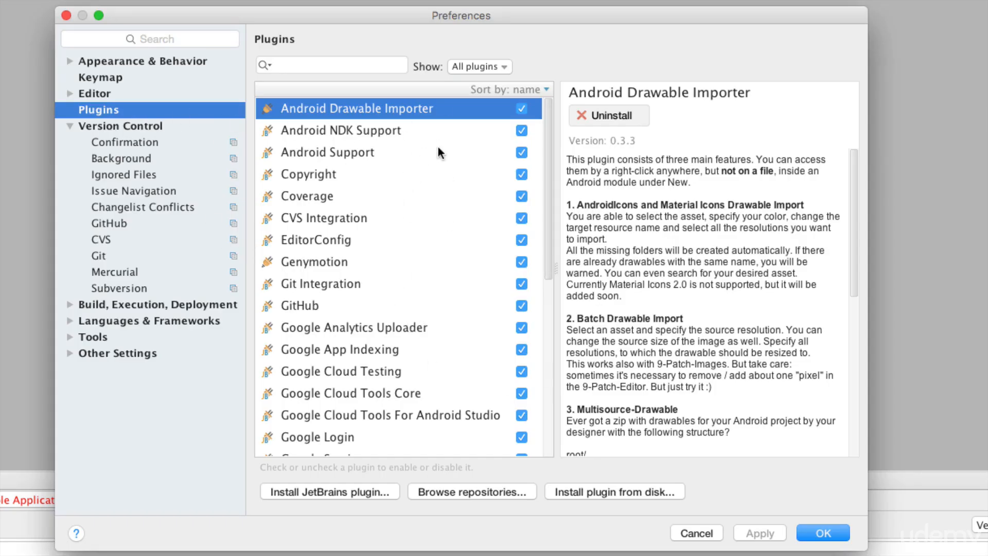
scroll(468, 216, "down", 10)
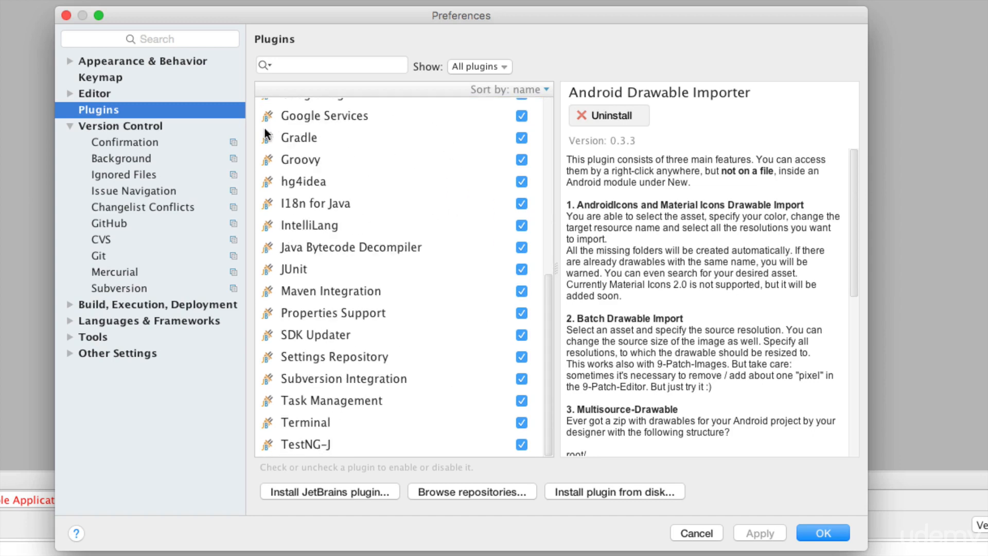
left_click(128, 127)
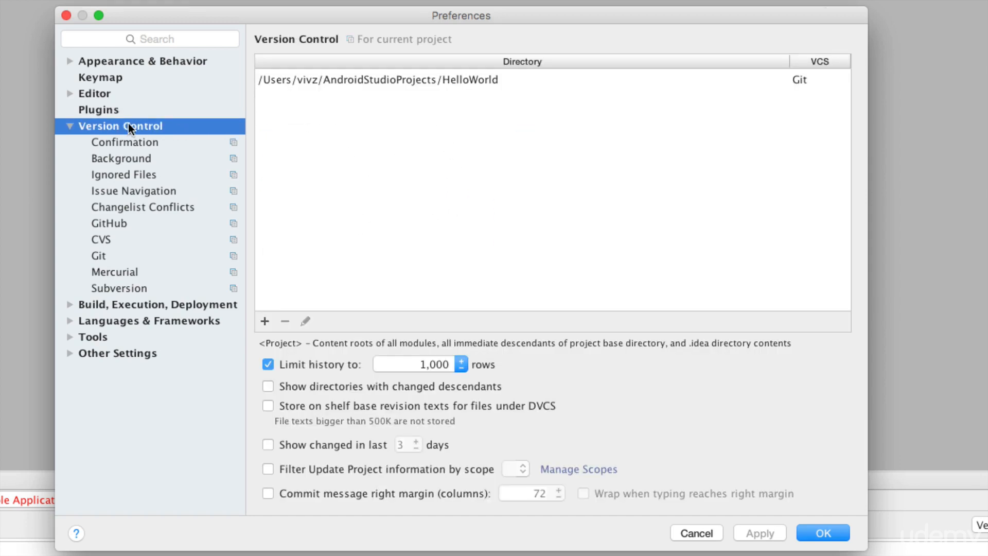
left_click(366, 80)
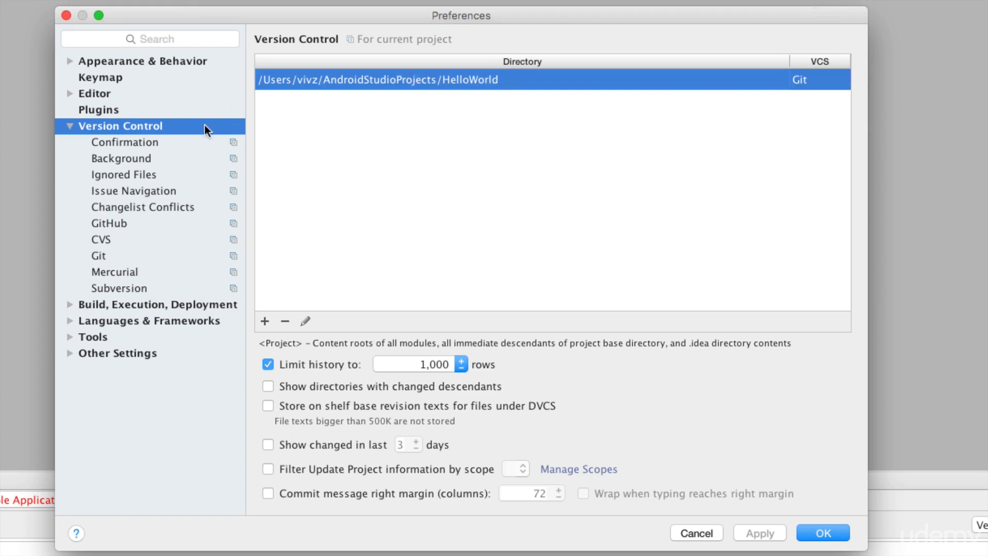
left_click(124, 222)
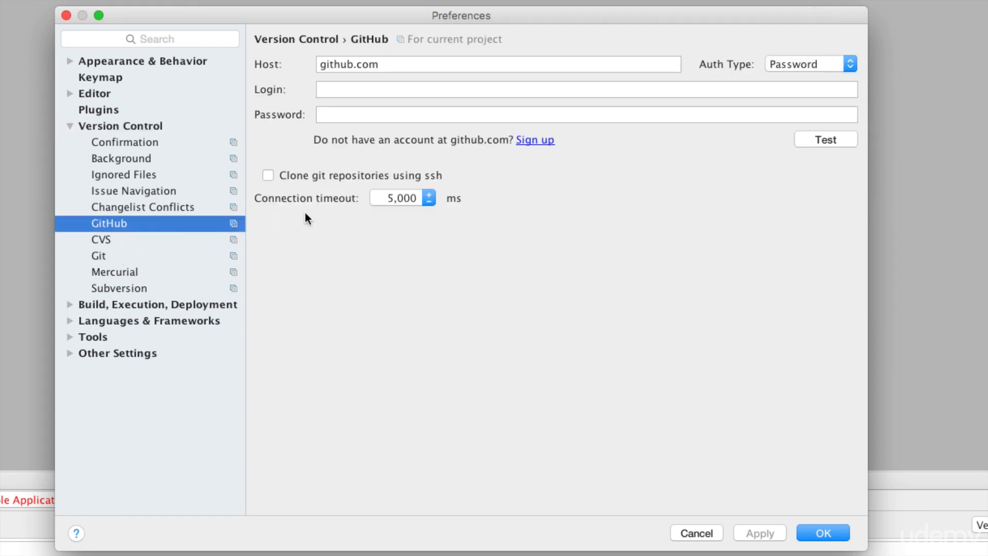
left_click(381, 89)
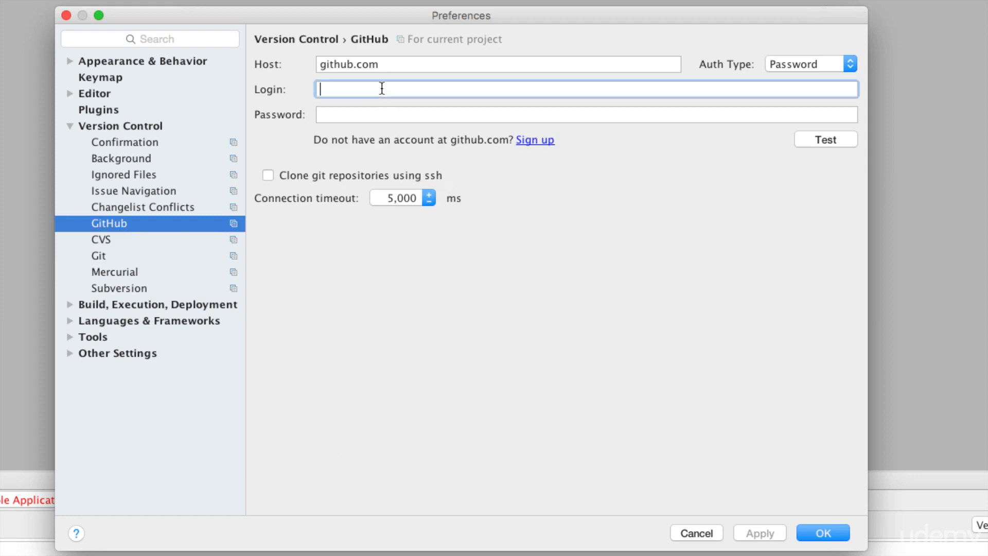
left_click(373, 113)
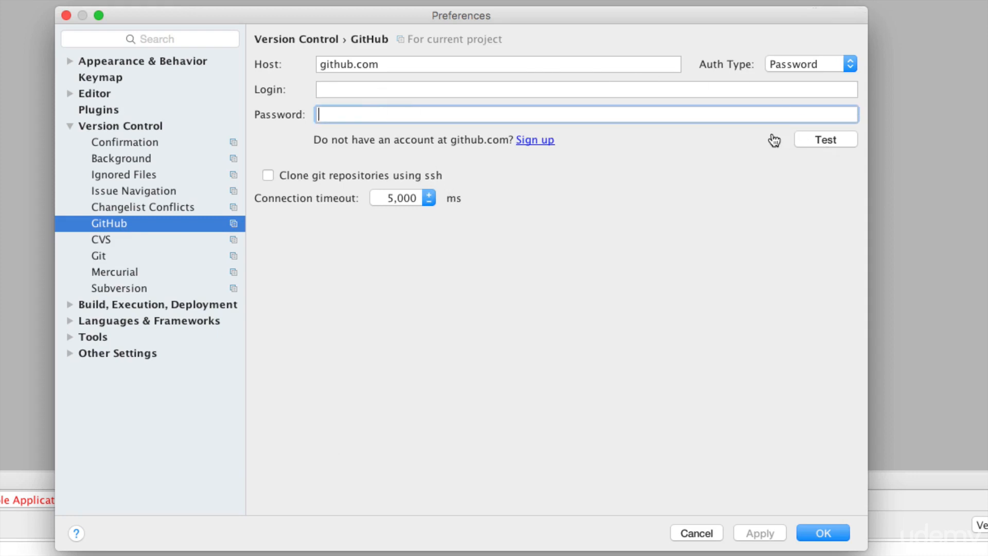
Step: Test the Git executable at /usr/bin/git and dismiss the success message
left_click(117, 255)
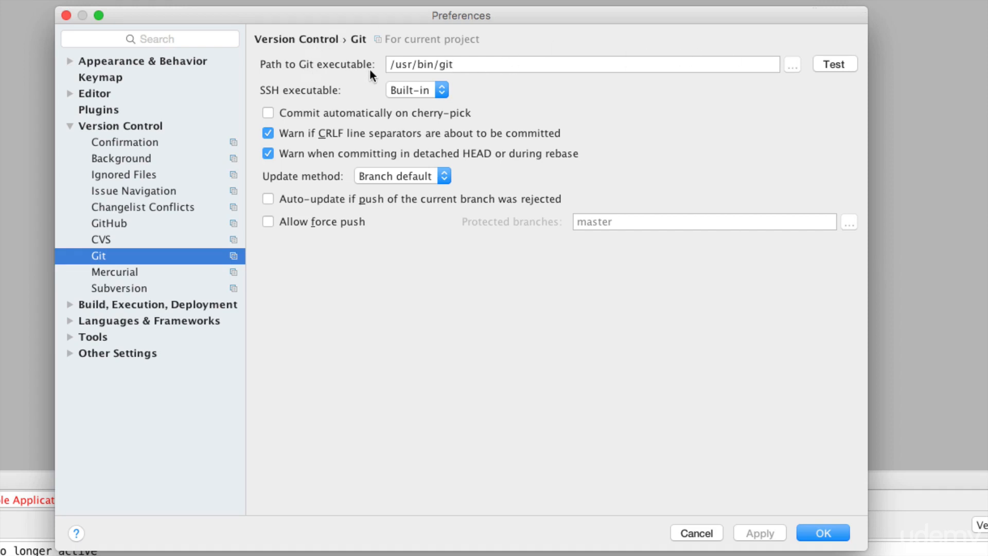
left_click(838, 66)
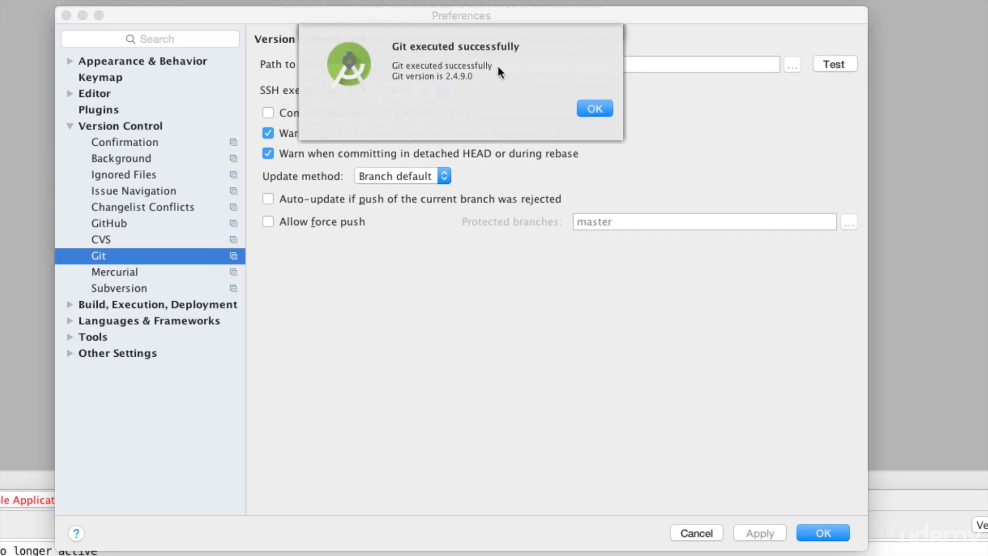
left_click(595, 107)
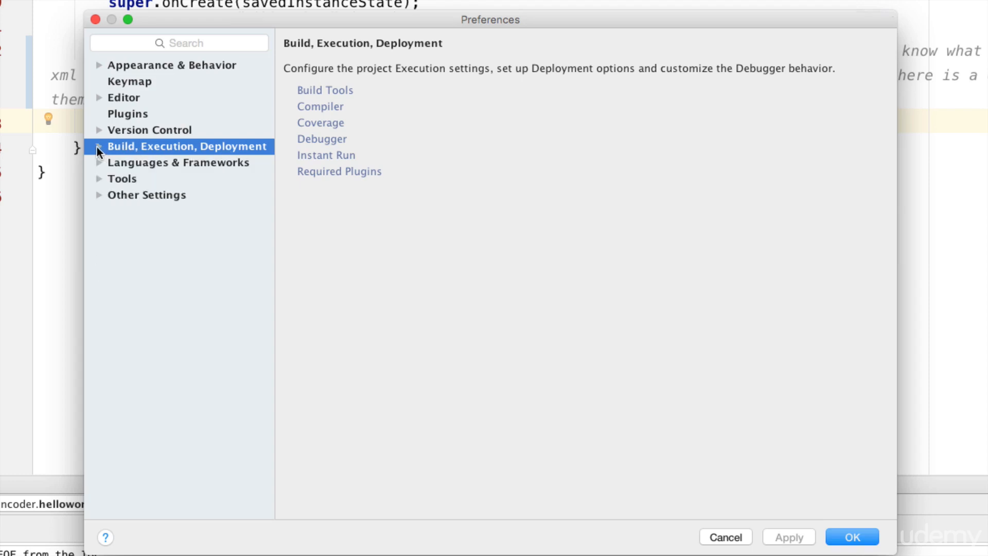
Step: Tick 'Restart activity on code changes' under Build Tools > Instant Run and save with Apply and OK
left_click(126, 162)
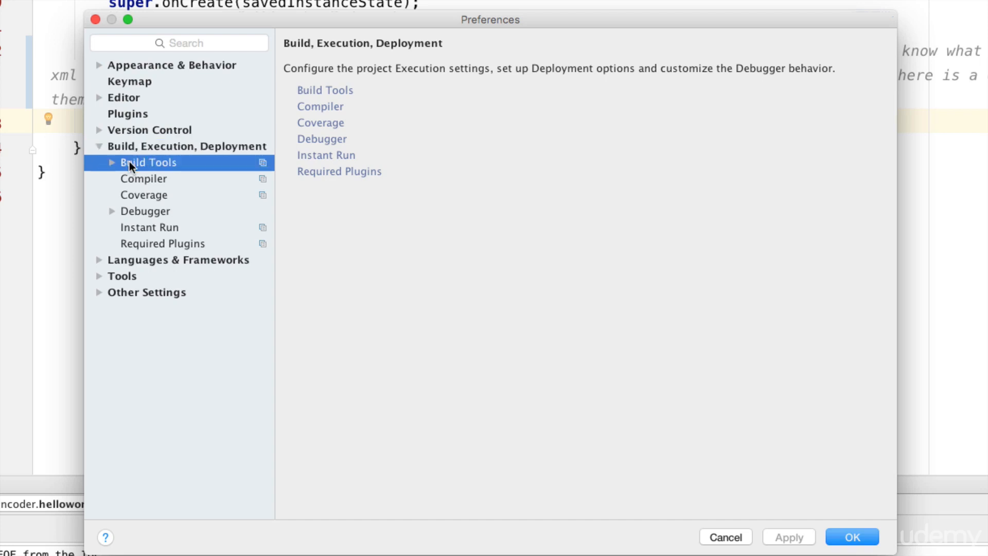
left_click(111, 162)
left_click(146, 180)
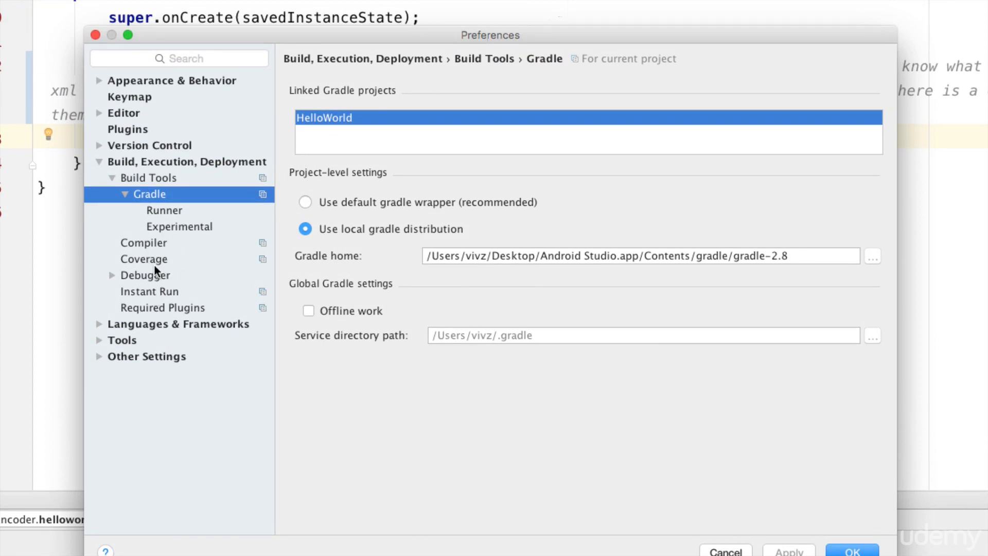
left_click(154, 294)
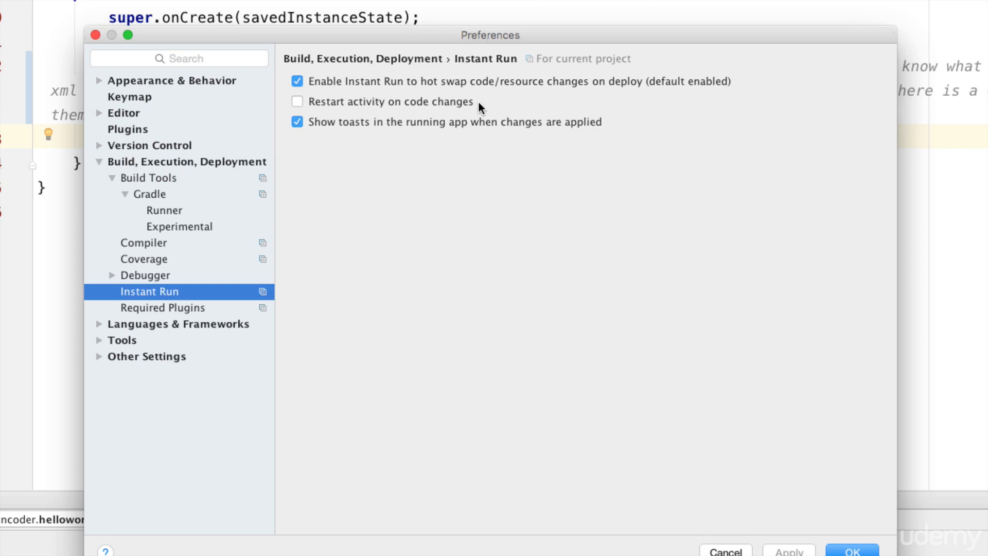
left_click(298, 101)
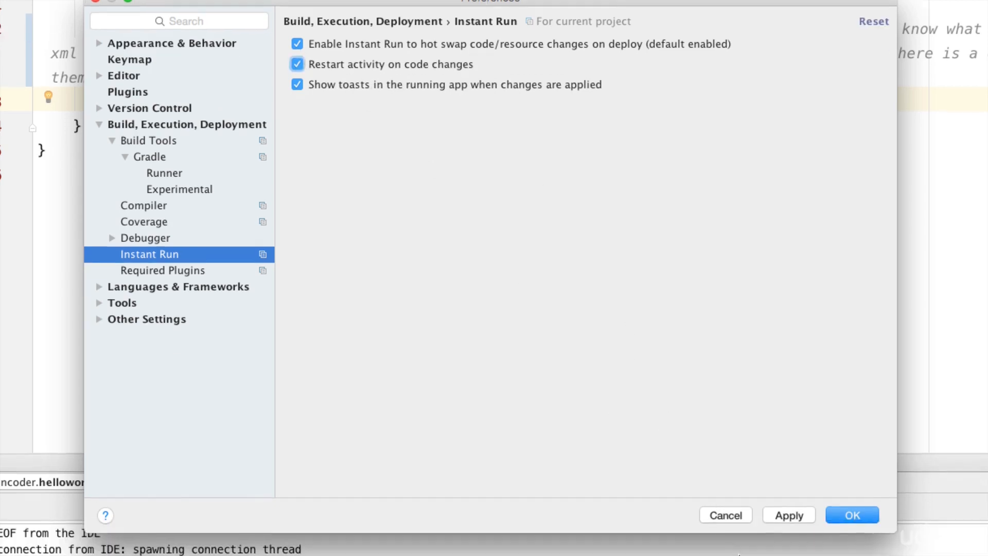
left_click(787, 516)
left_click(850, 513)
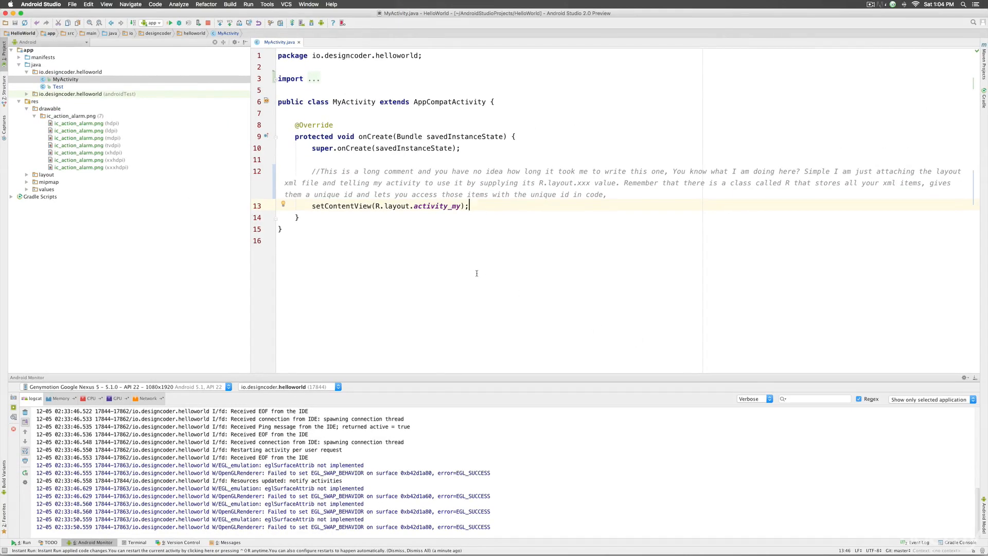
Step: Insert a Toast.makeText call showing 'this is a message' after setContentView
key("Return")
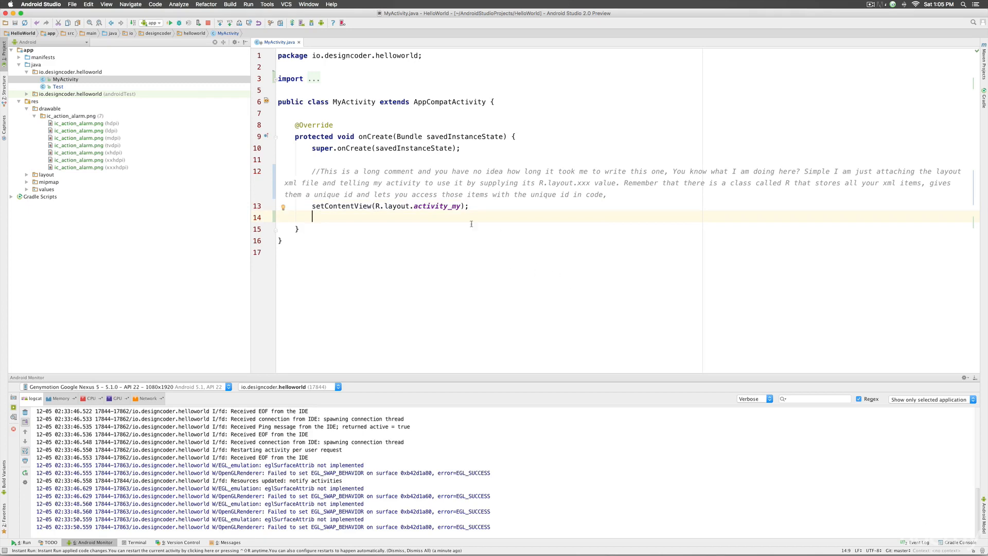
type("Toast")
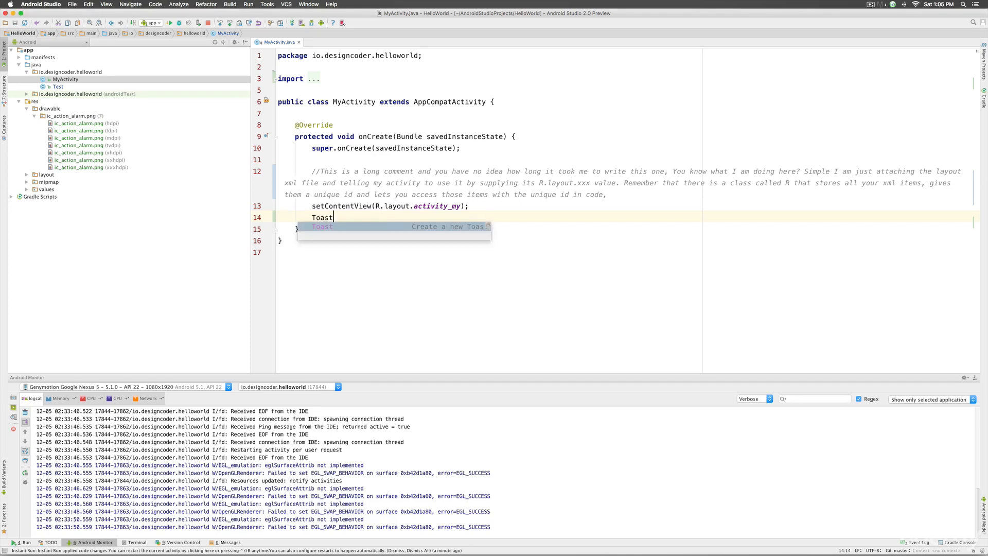
key("Return")
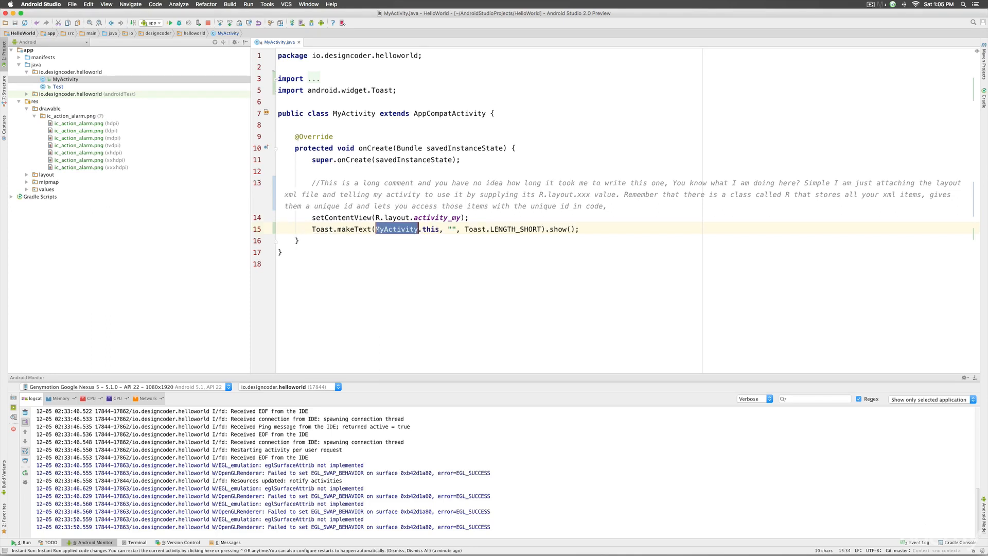
key("Return")
type("this is a message")
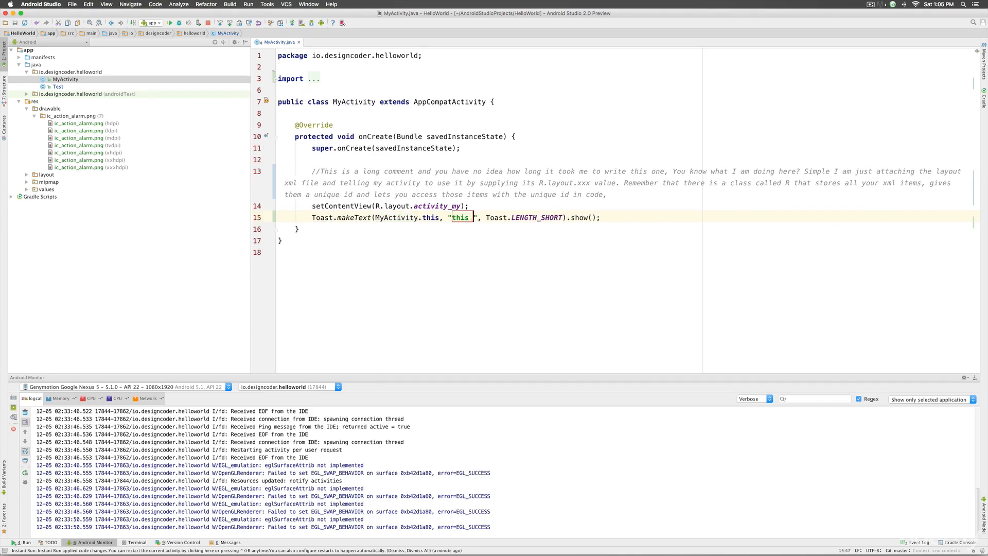
left_click(415, 224)
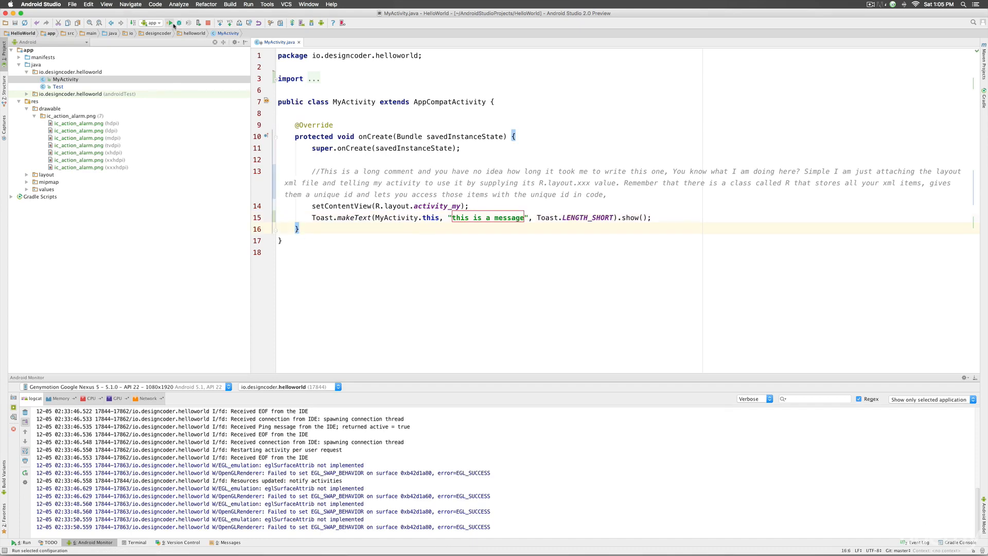
Step: Run the app on the emulator and return to the end of the toast line
left_click(173, 26)
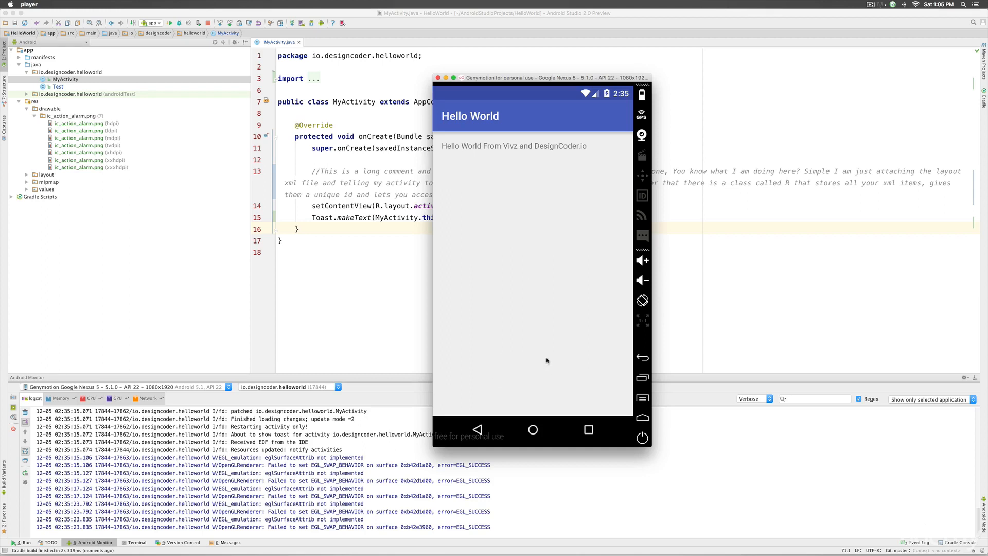
left_click(403, 242)
left_click(692, 218)
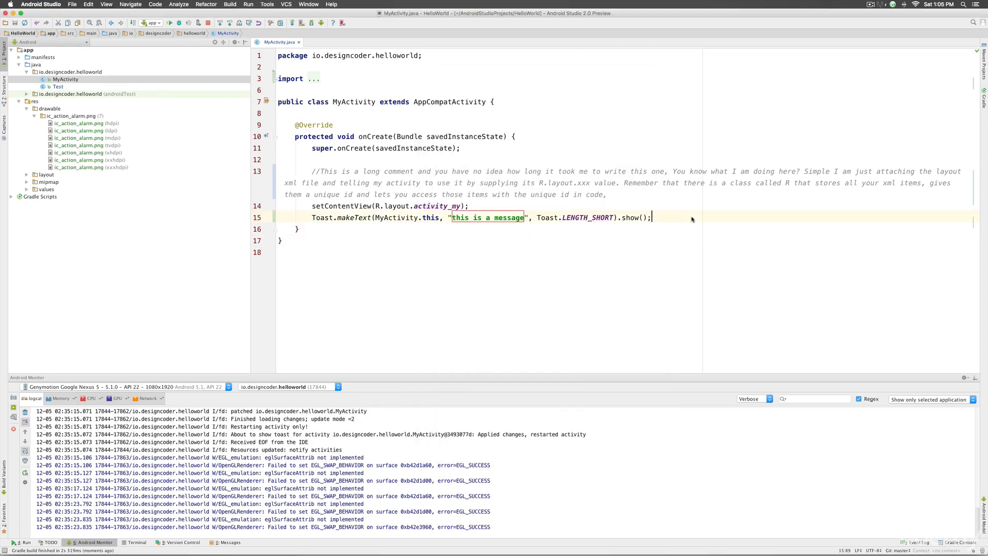
Step: Add a second Toast reading 'this is another message' below the first one
key("Return")
type("Toast")
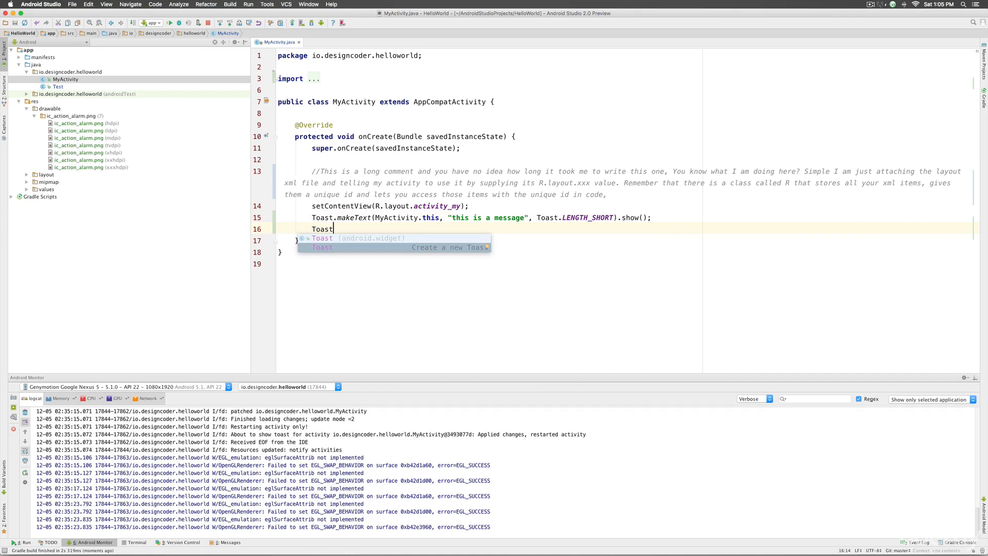
key("Return")
key("Tab")
type("th")
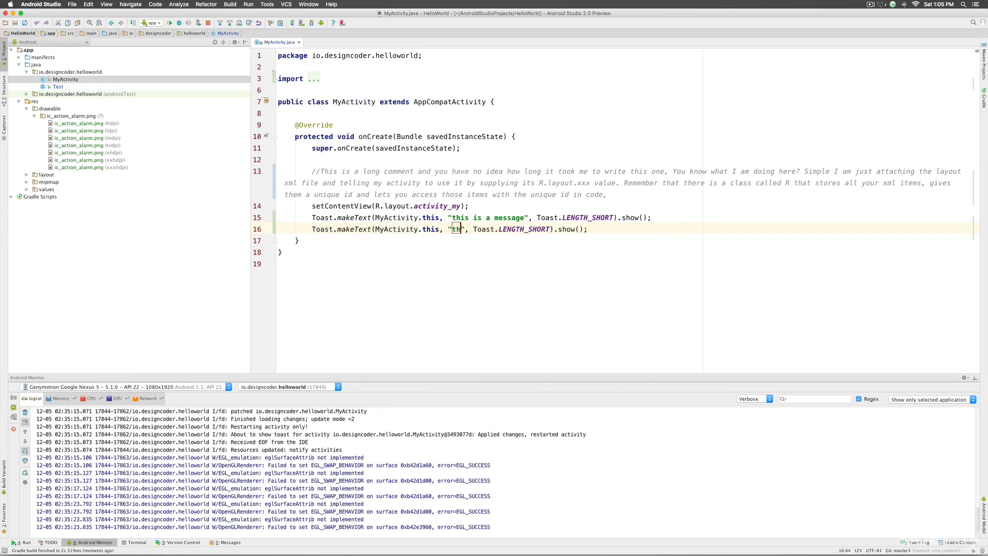
type("is is another messa")
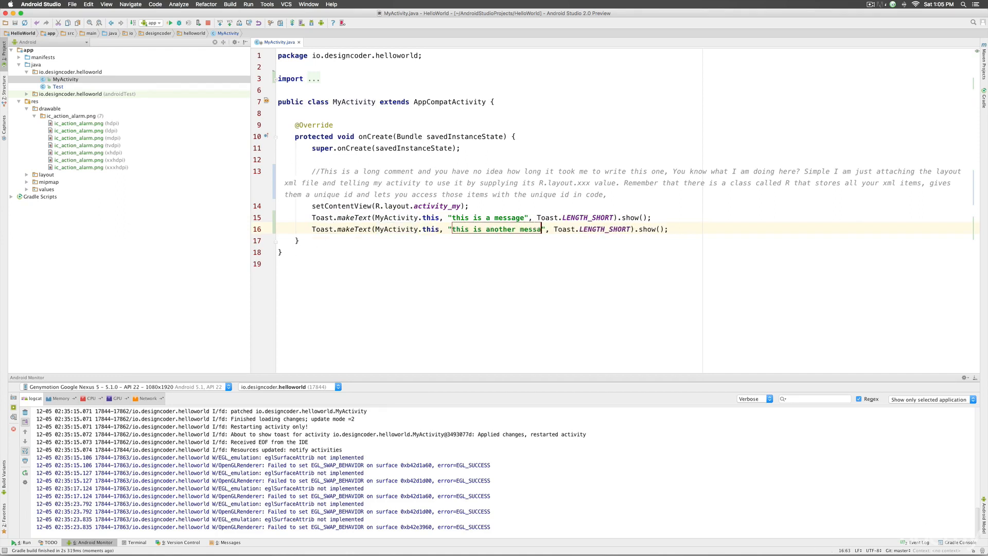
type("ge")
key("Tab")
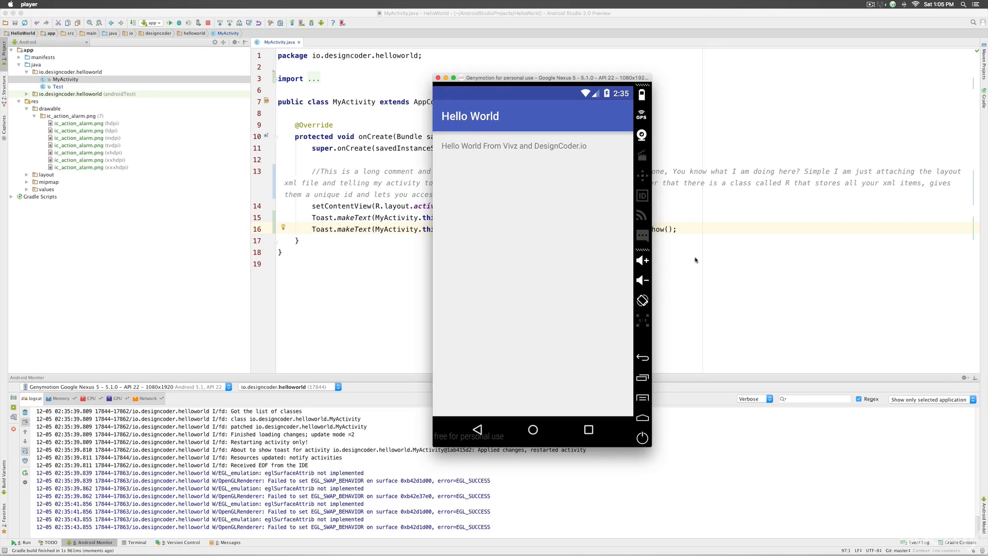
left_click(695, 235)
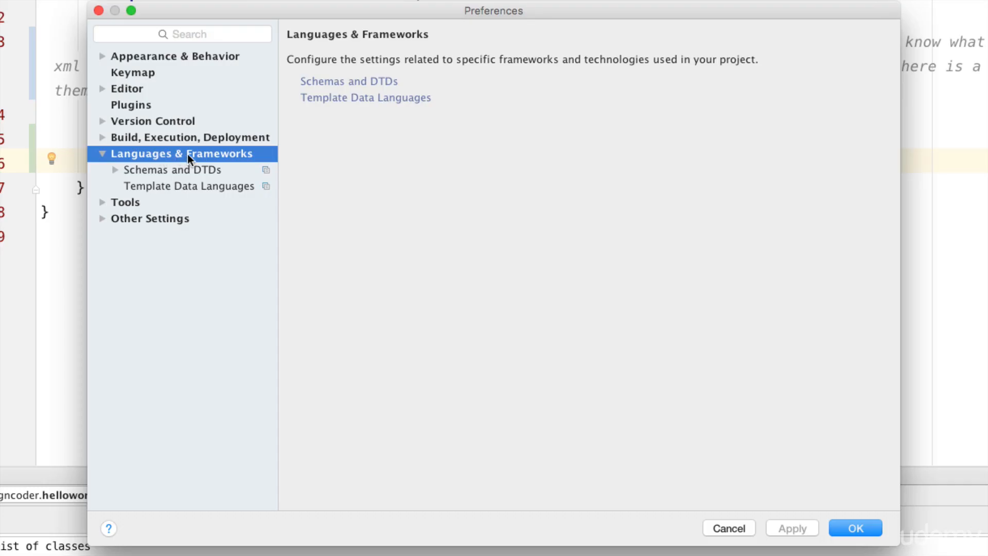
left_click(184, 170)
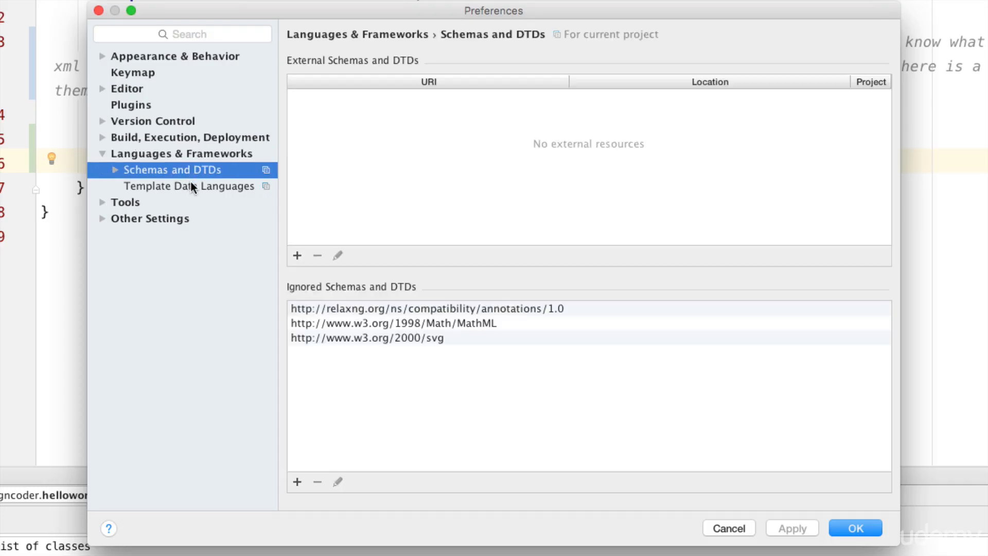
left_click(190, 184)
left_click(136, 201)
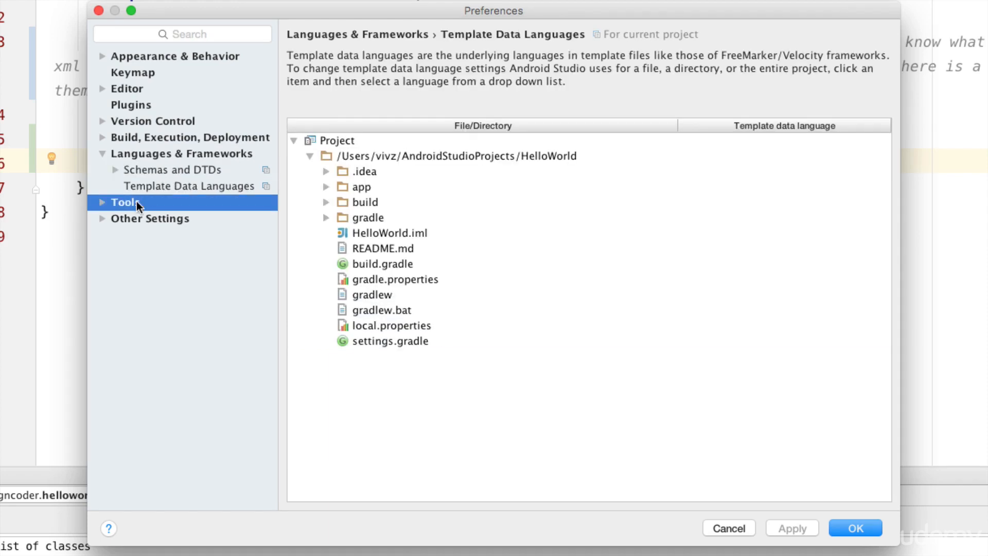
left_click(98, 202)
left_click(249, 220)
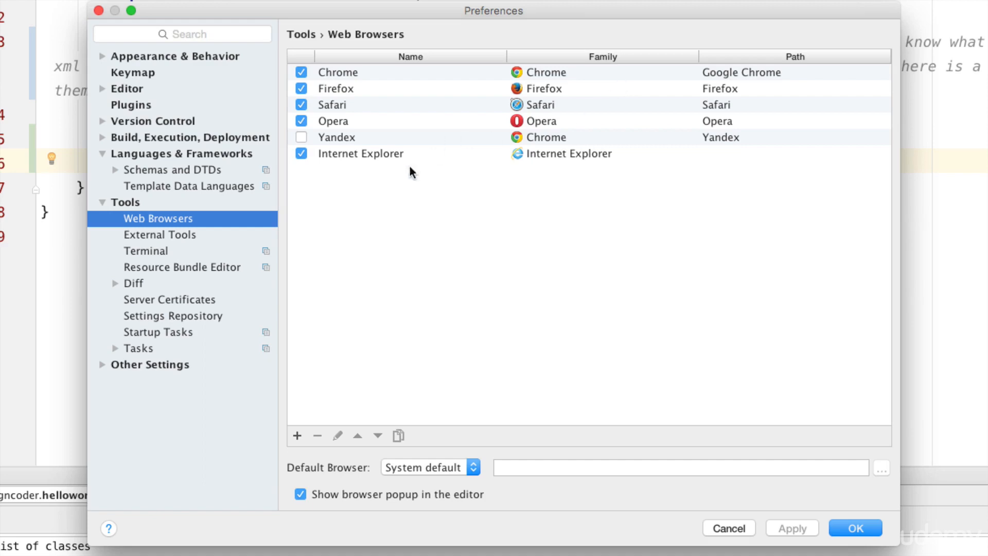
left_click(177, 249)
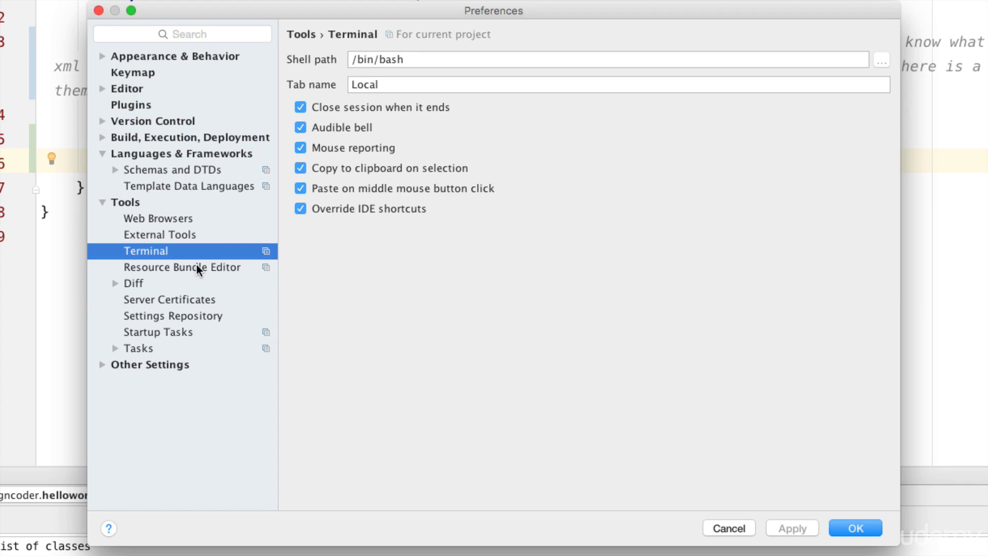
left_click(170, 298)
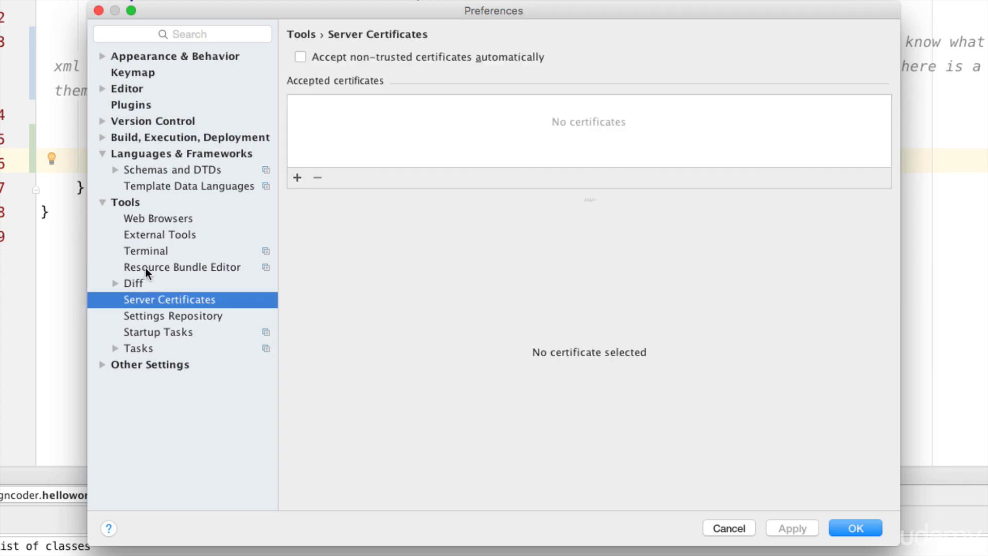
left_click(162, 315)
left_click(159, 332)
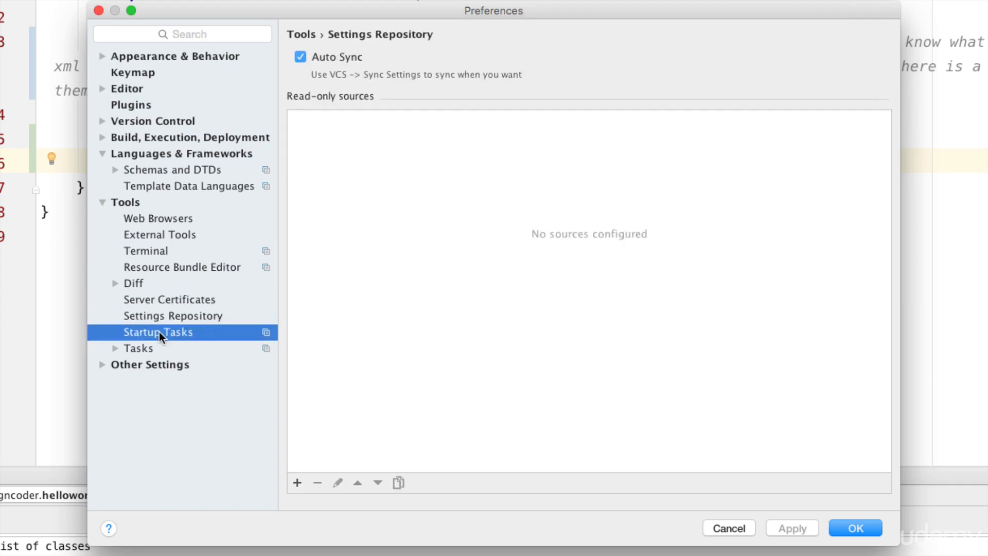
left_click(103, 364)
left_click(145, 379)
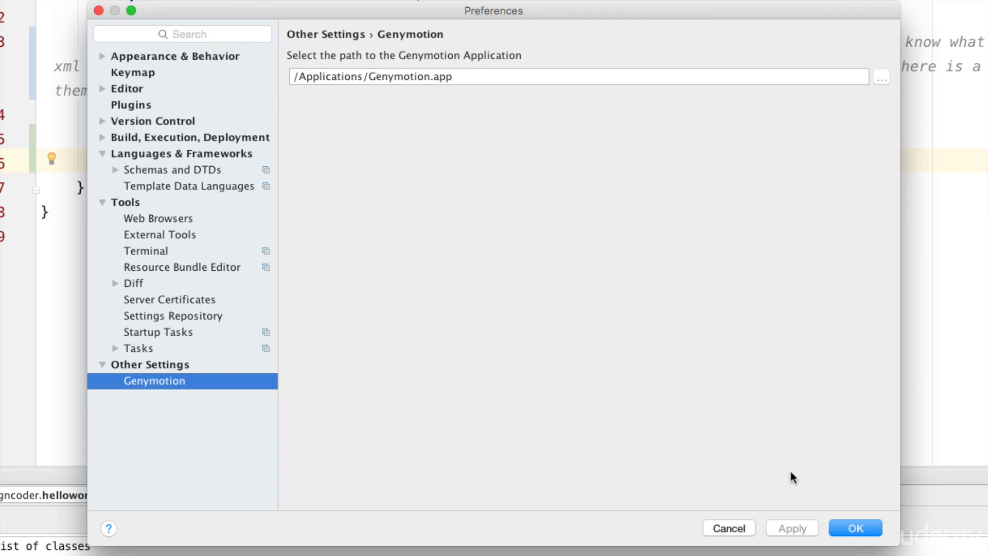
left_click(855, 528)
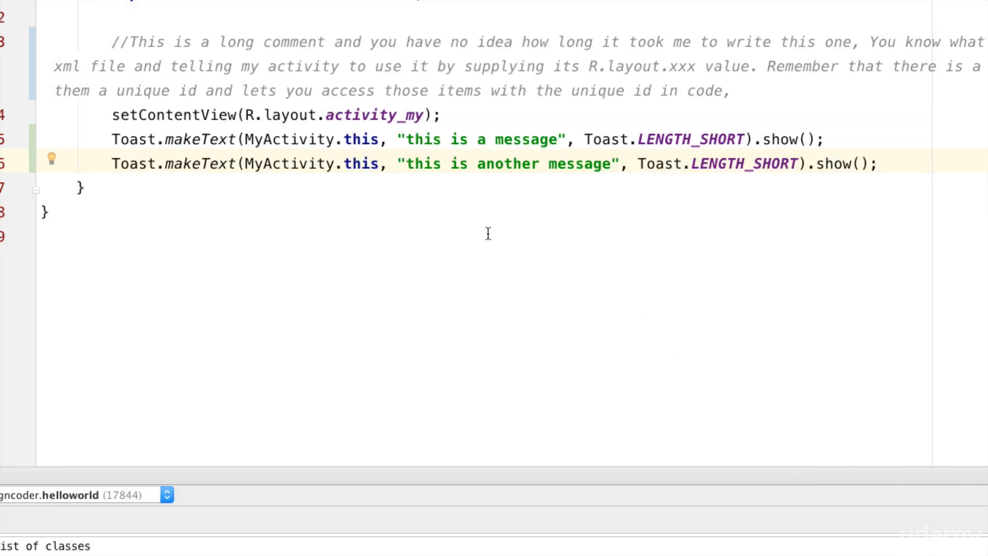